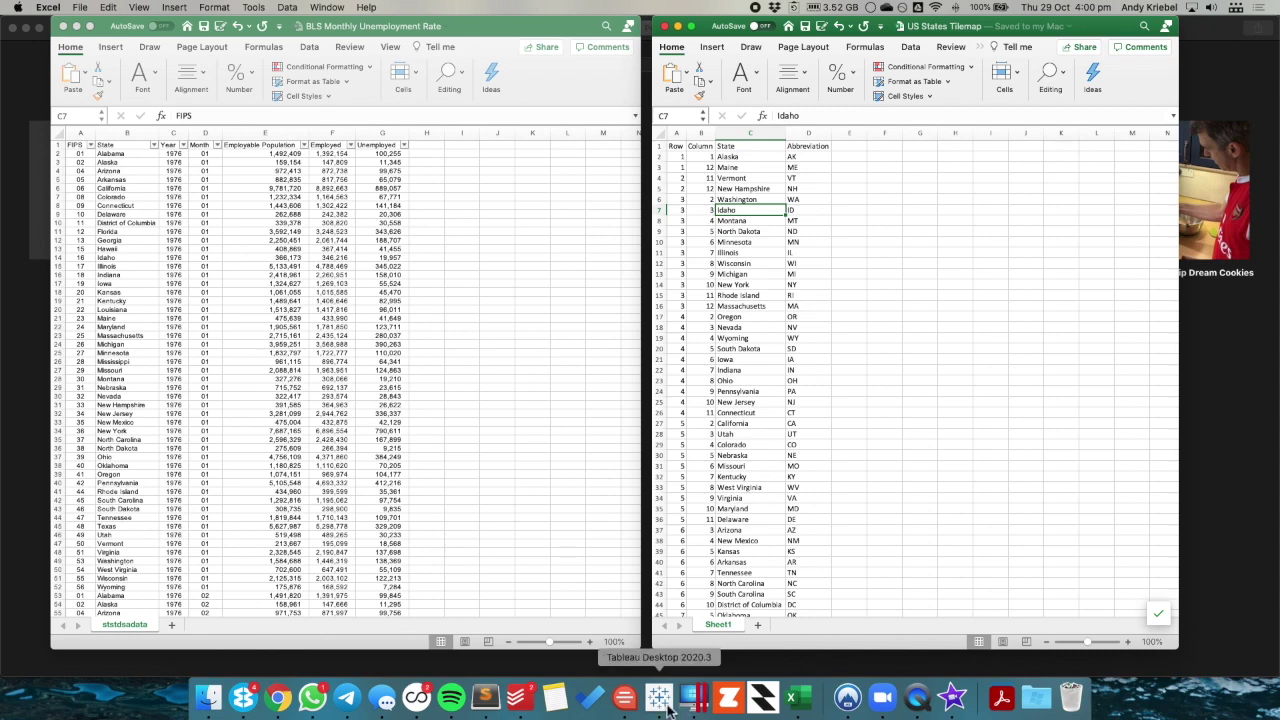
Connect Tableau to the Excel file BLS Monthly Unemployment Rate.xlsx as the data source.
{"action": "left_click", "coordinate": [727, 700]}
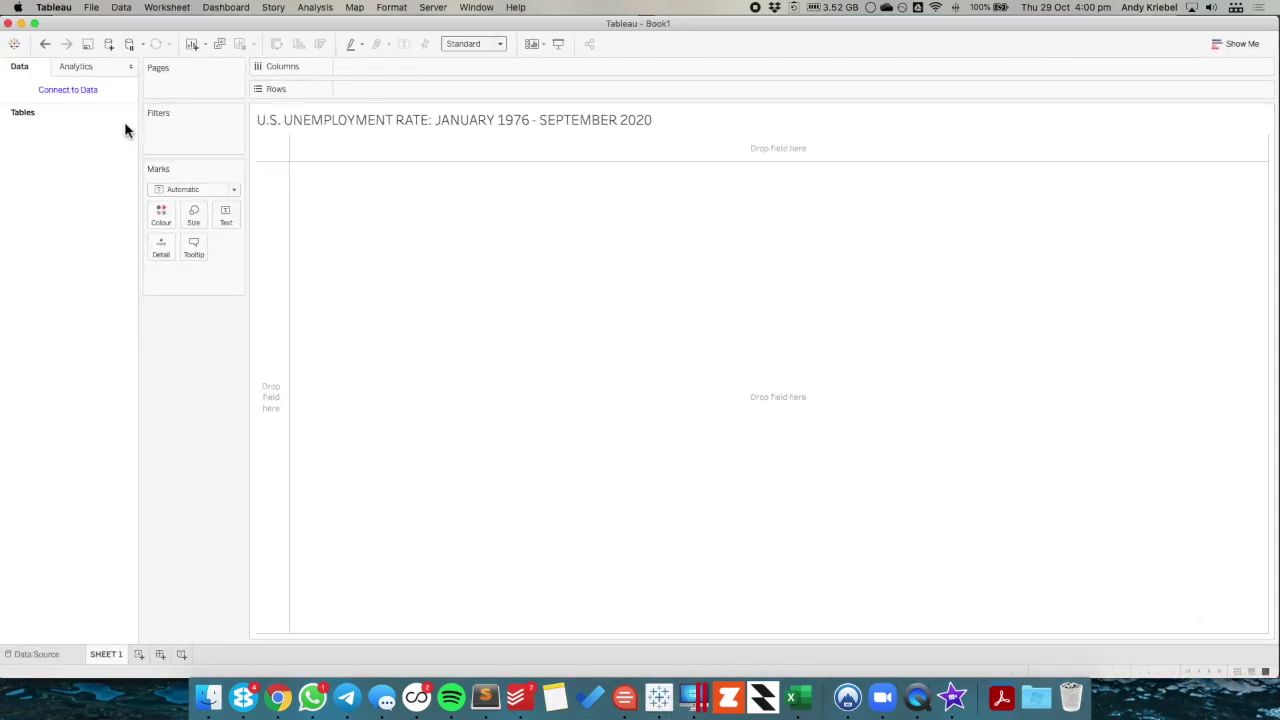
{"action": "left_click", "coordinate": [88, 92]}
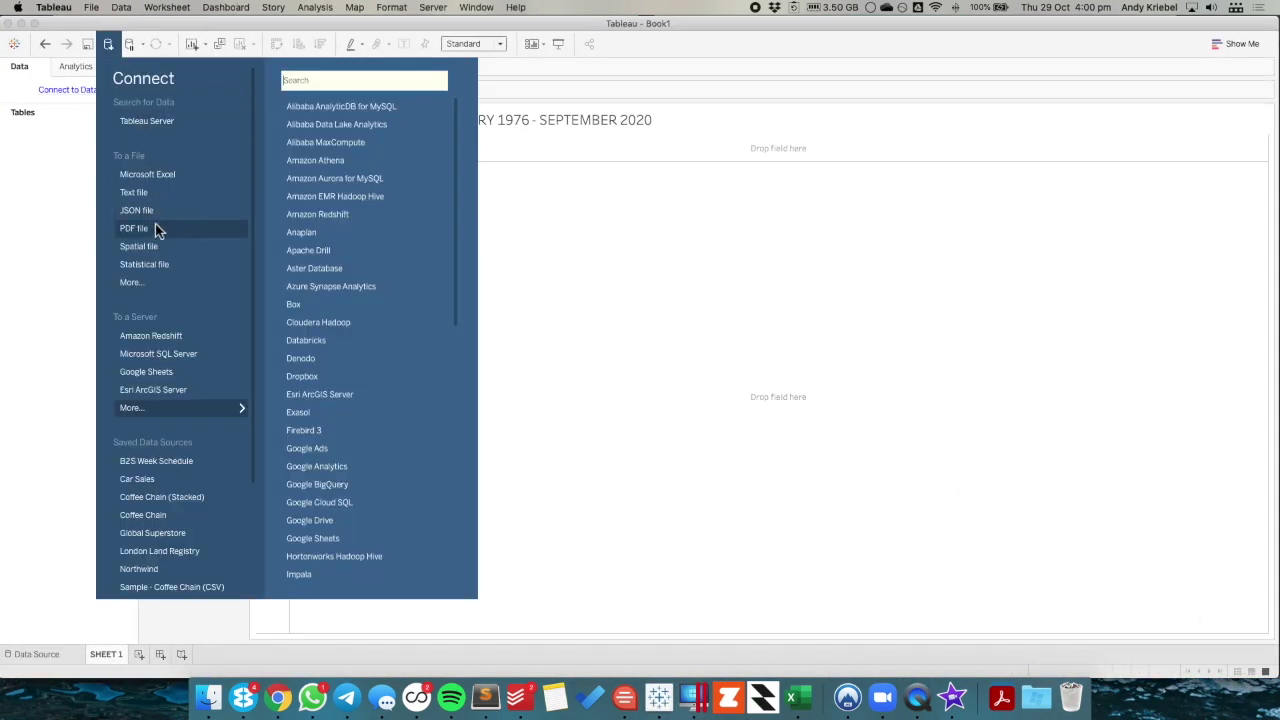
{"action": "left_click", "coordinate": [138, 284]}
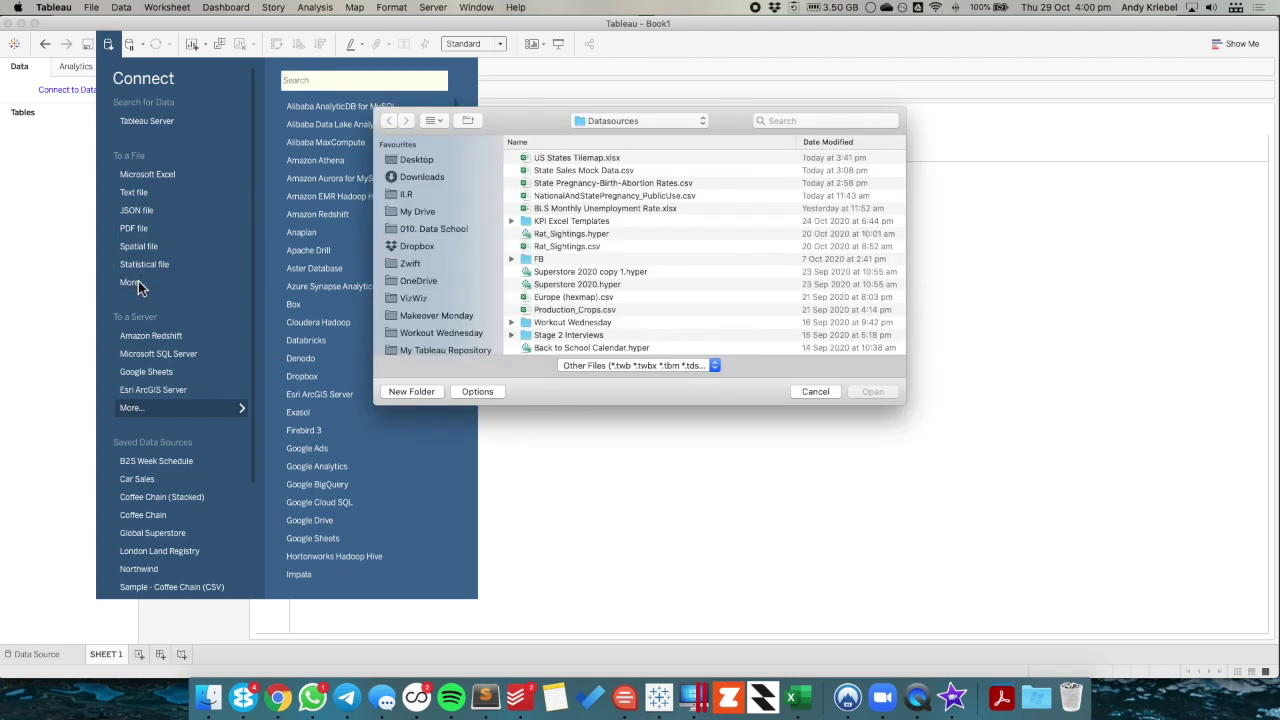
{"action": "left_click", "coordinate": [556, 208]}
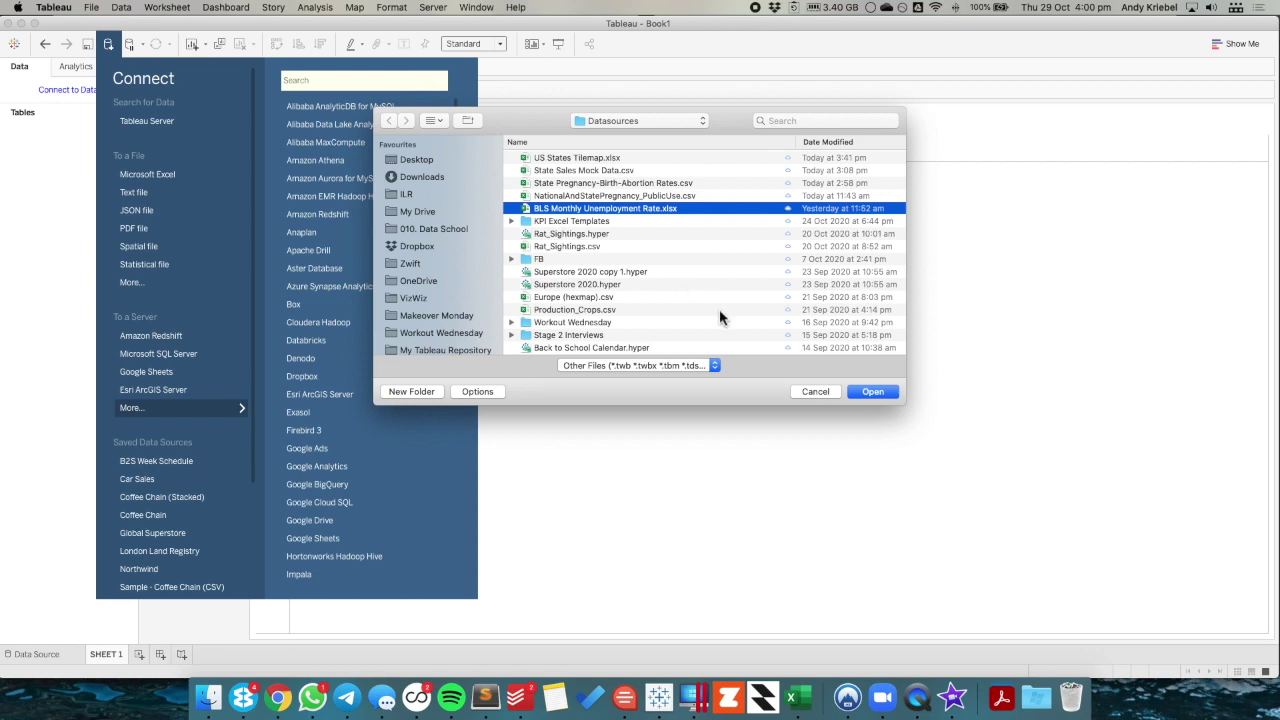
{"action": "left_click", "coordinate": [873, 391]}
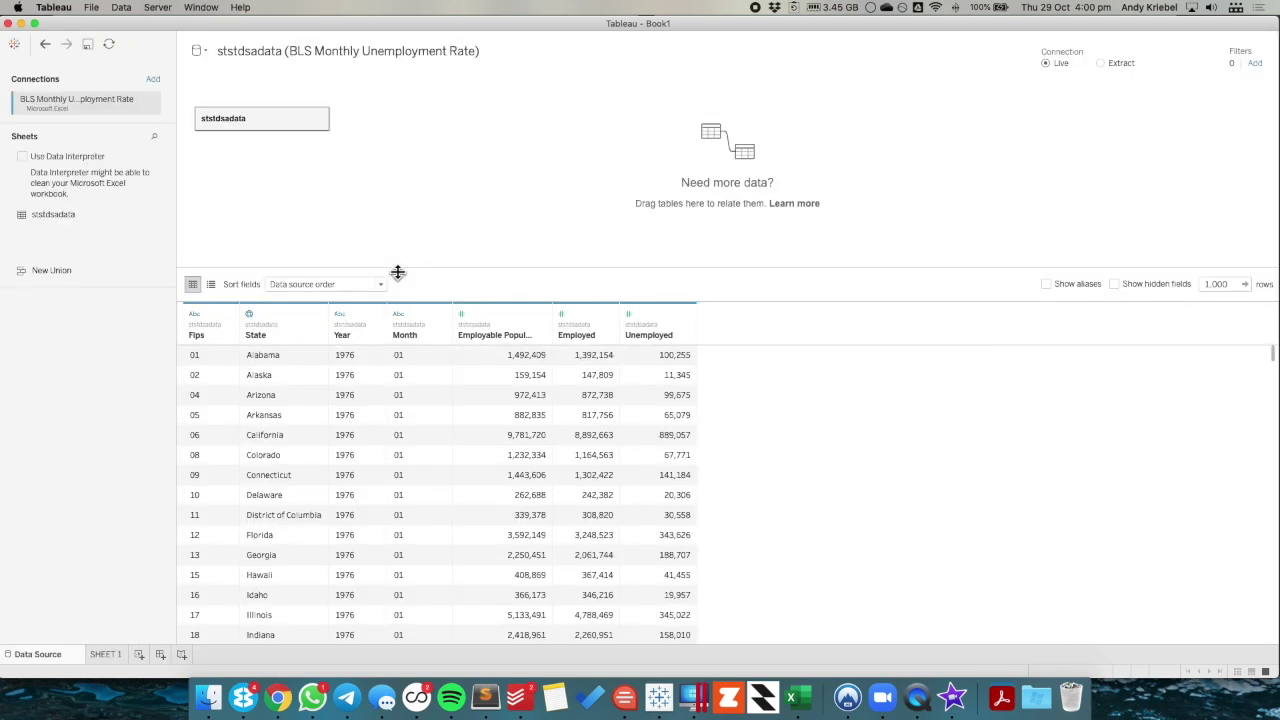
Change the Year and Month field types from text to Number (whole).
{"action": "left_click", "coordinate": [340, 316]}
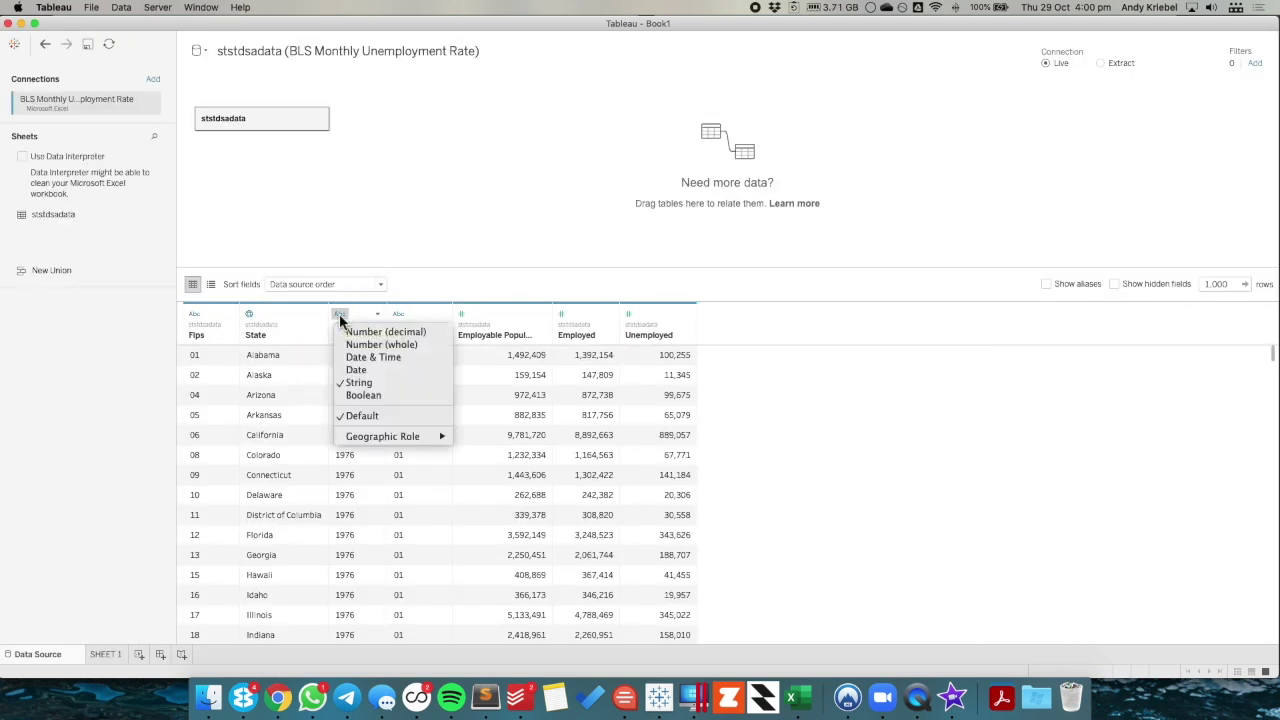
{"action": "left_click", "coordinate": [368, 344]}
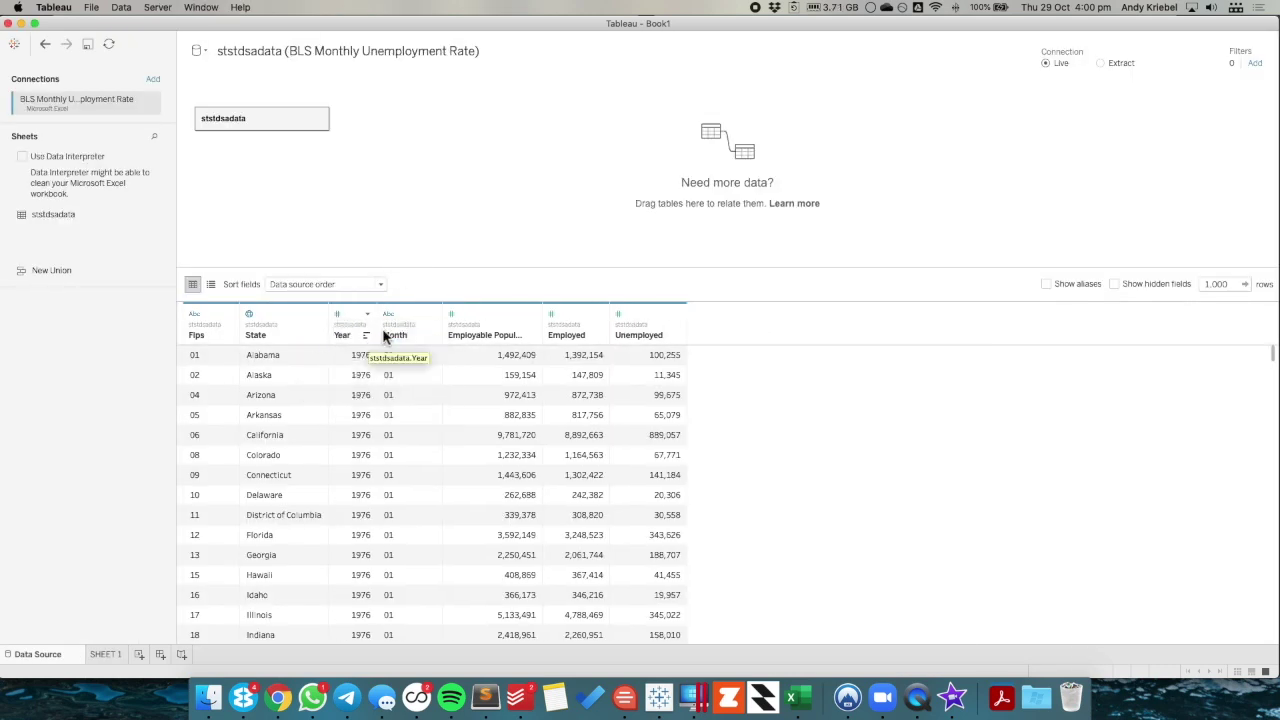
{"action": "left_click", "coordinate": [388, 314]}
{"action": "left_click", "coordinate": [410, 346]}
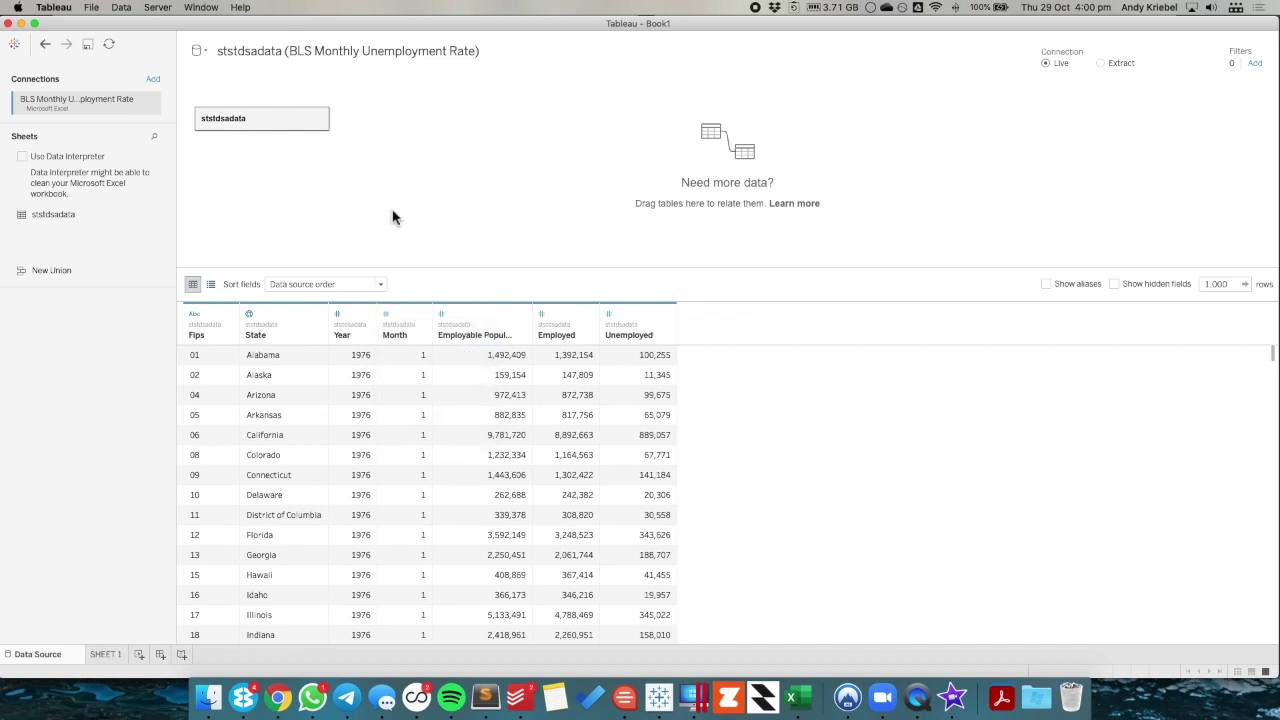
Create a calculated field named Date with the formula MAKEDATE([Year],[Month],1).
{"action": "left_click", "coordinate": [424, 316]}
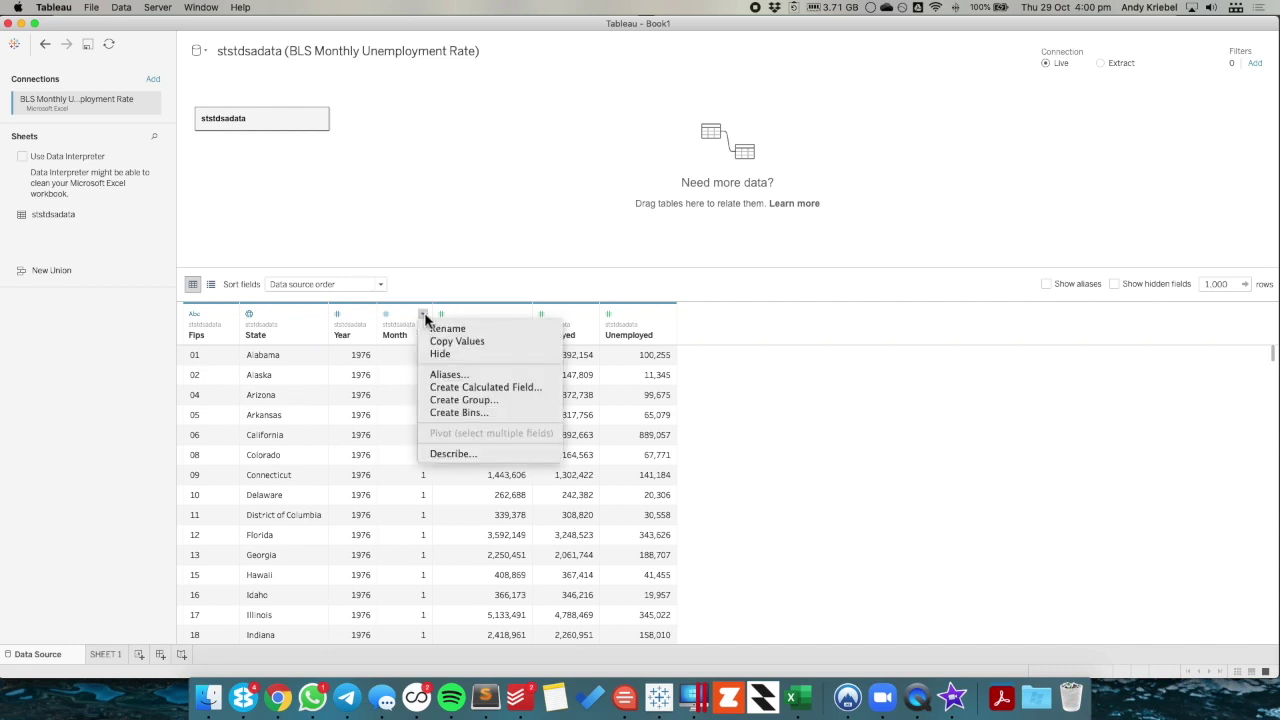
{"action": "left_click", "coordinate": [465, 387]}
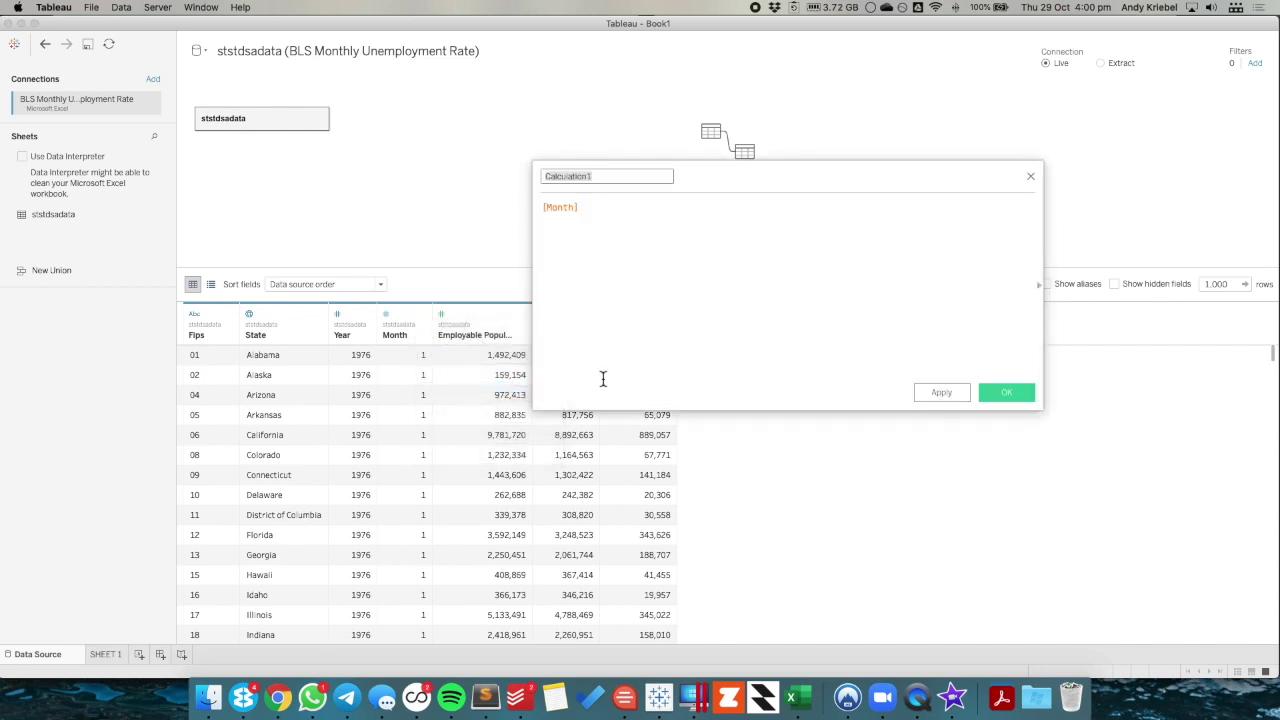
{"action": "type", "text": "Date"}
{"action": "key", "text": "Tab"}
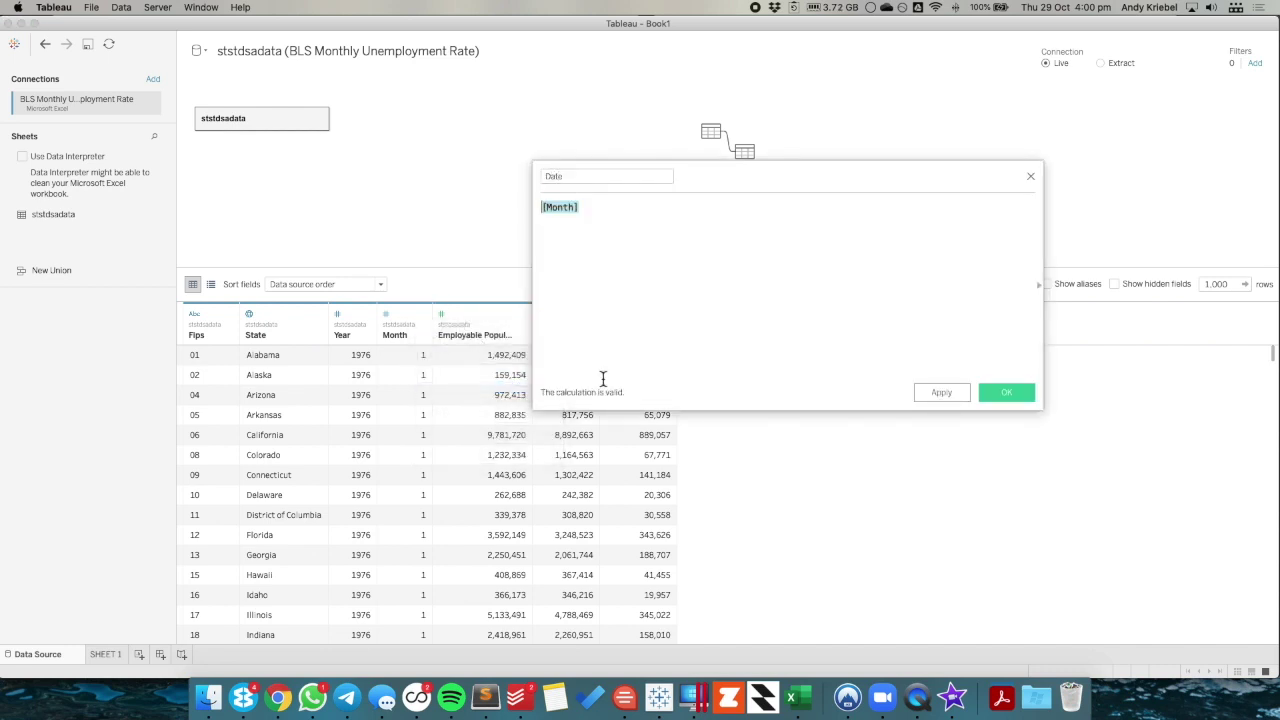
{"action": "type", "text": "makedate"}
{"action": "key", "text": "Return"}
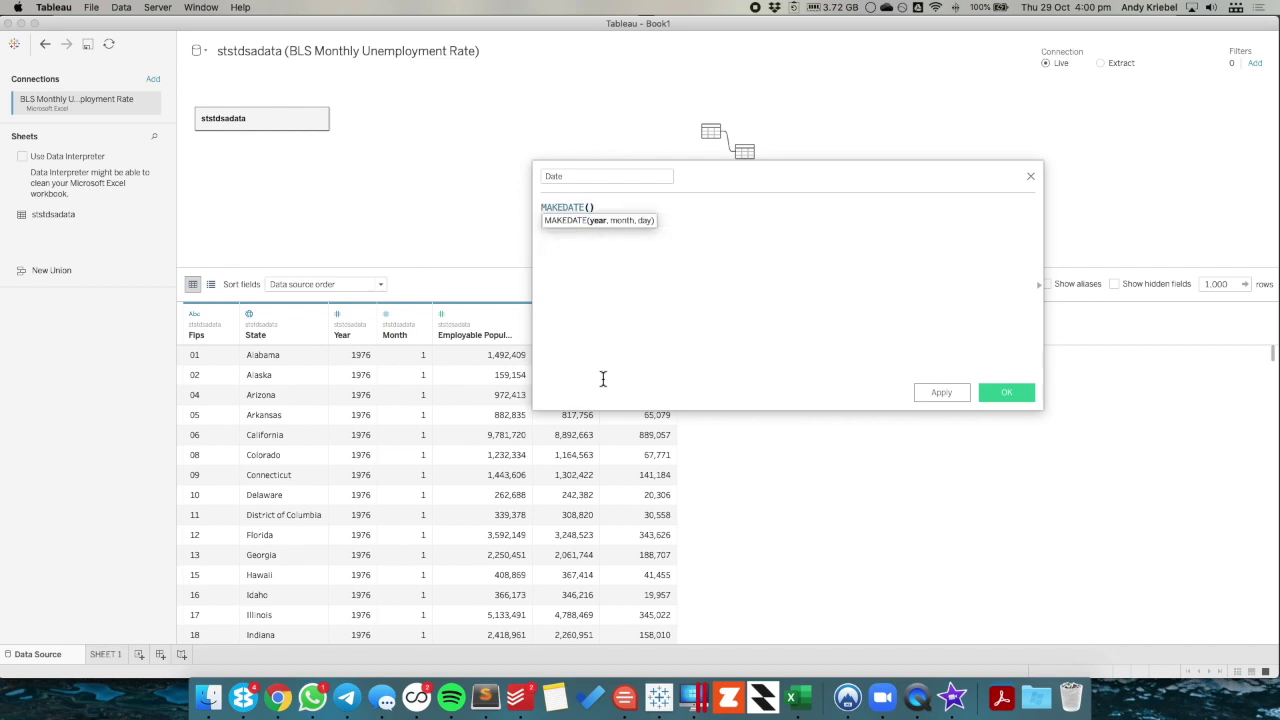
{"action": "type", "text": "[year"}
{"action": "key", "text": "Return"}
{"action": "type", "text": ",[mo"}
{"action": "key", "text": "Return"}
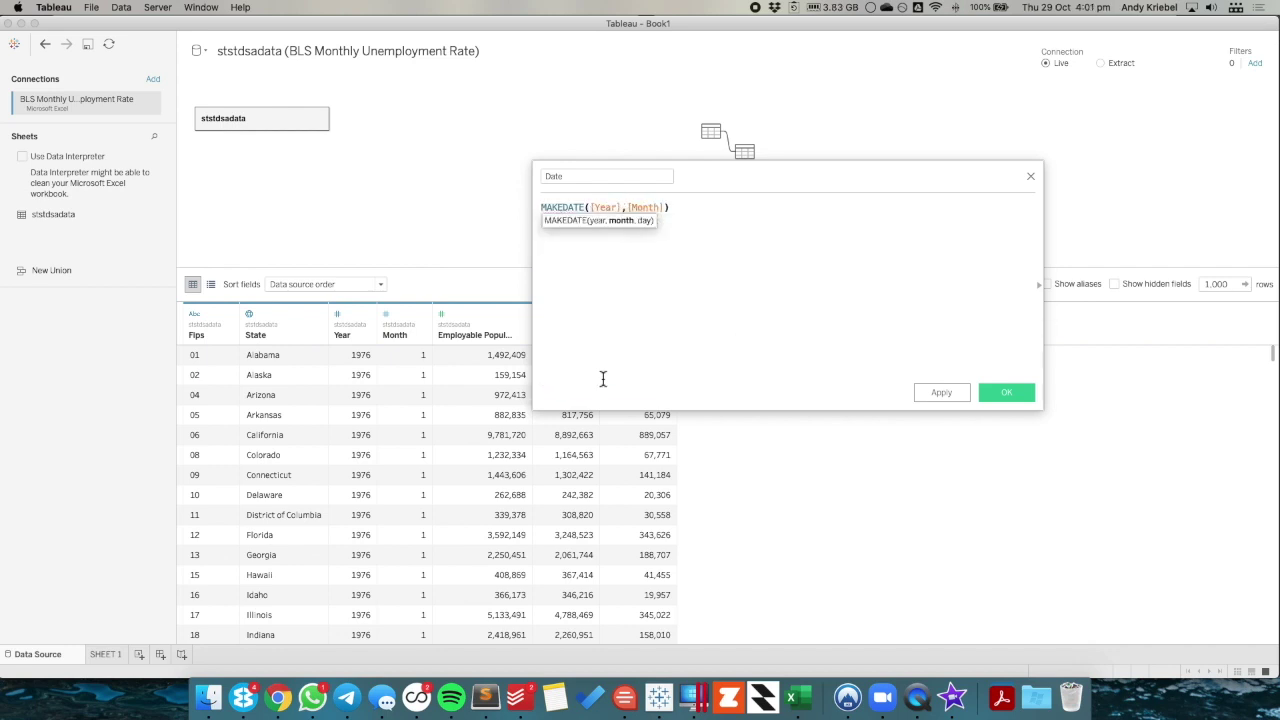
{"action": "type", "text": ",1"}
{"action": "left_click", "coordinate": [1006, 392]}
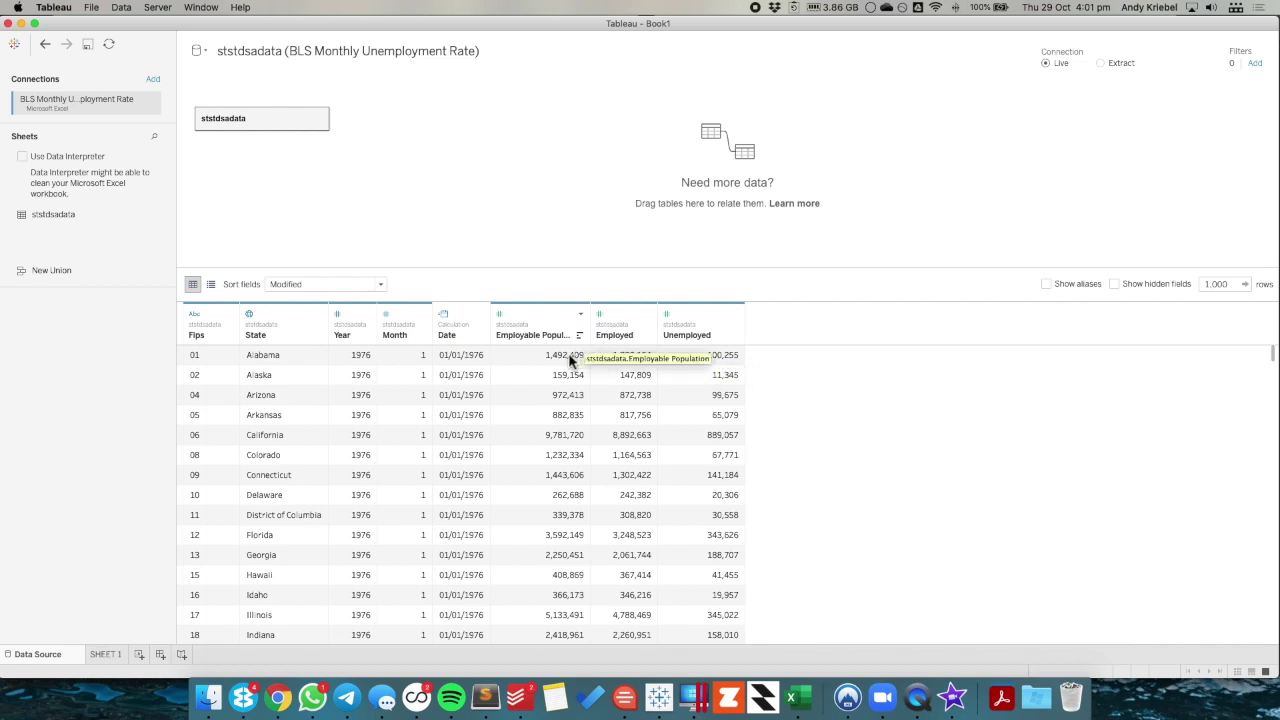
Create a calculated field 'Unemployment Rate' as SUM([Unemployed])/SUM([Employable Population]).
{"action": "left_click", "coordinate": [735, 315]}
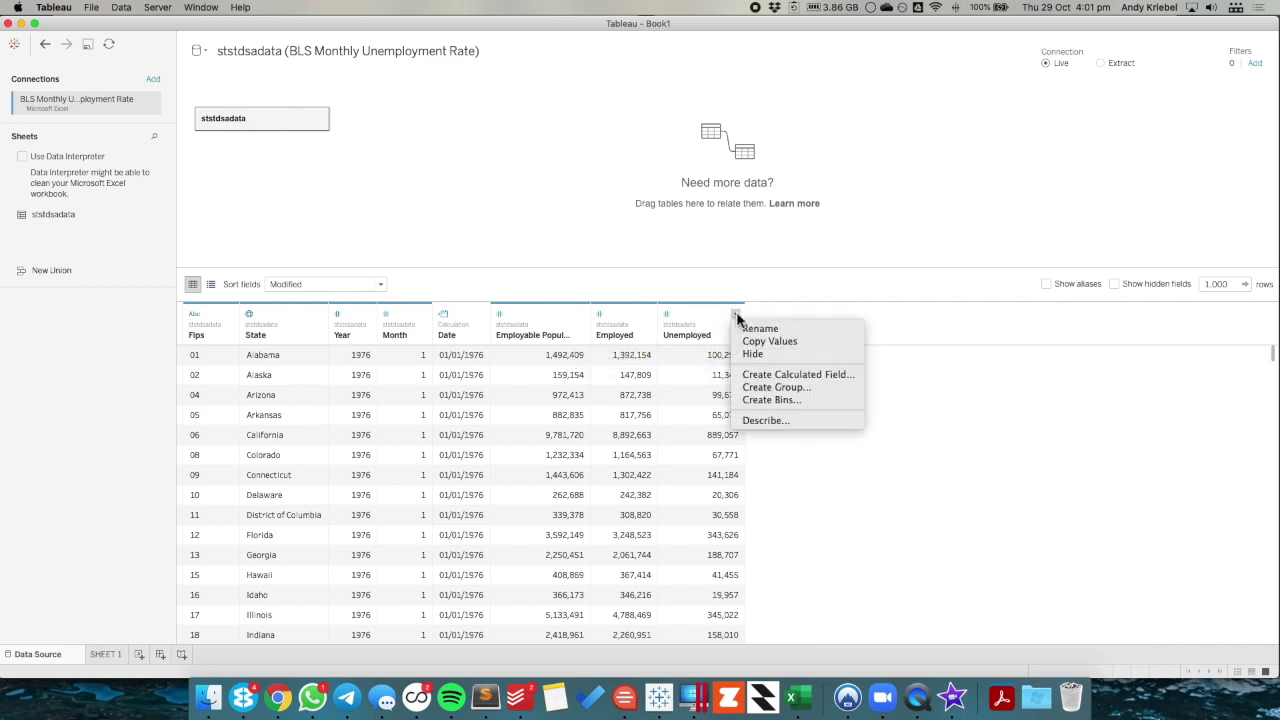
{"action": "left_click", "coordinate": [763, 376]}
{"action": "type", "text": "Un"}
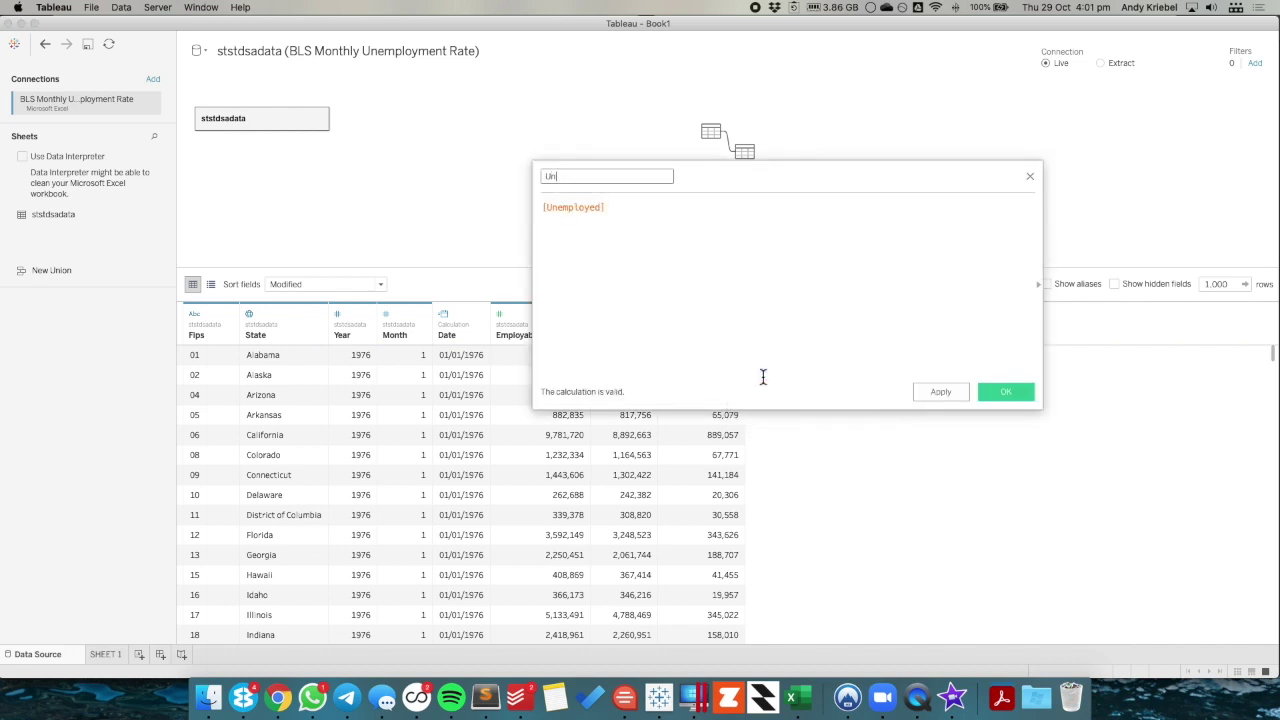
{"action": "type", "text": "employment Rate"}
{"action": "key", "text": "Tab"}
{"action": "key", "text": "Home"}
{"action": "type", "text": "SUM("}
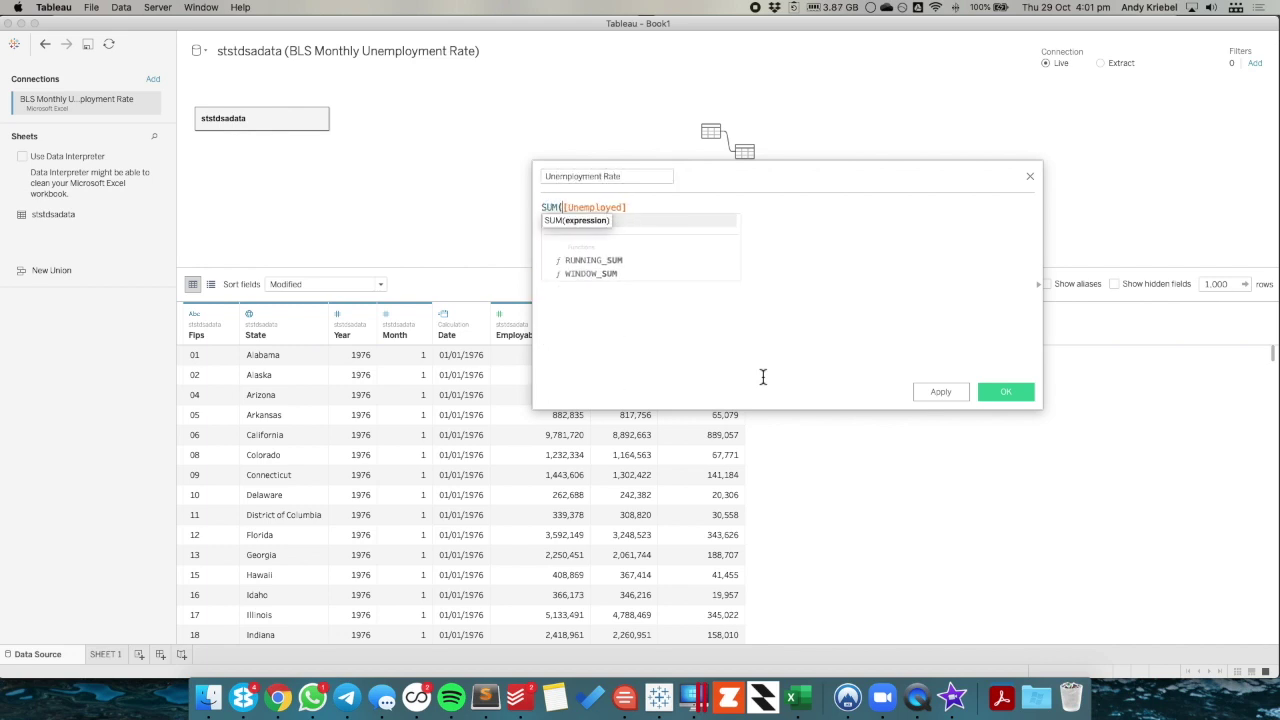
{"action": "key", "text": "End"}
{"action": "type", "text": ")/SUM(["}
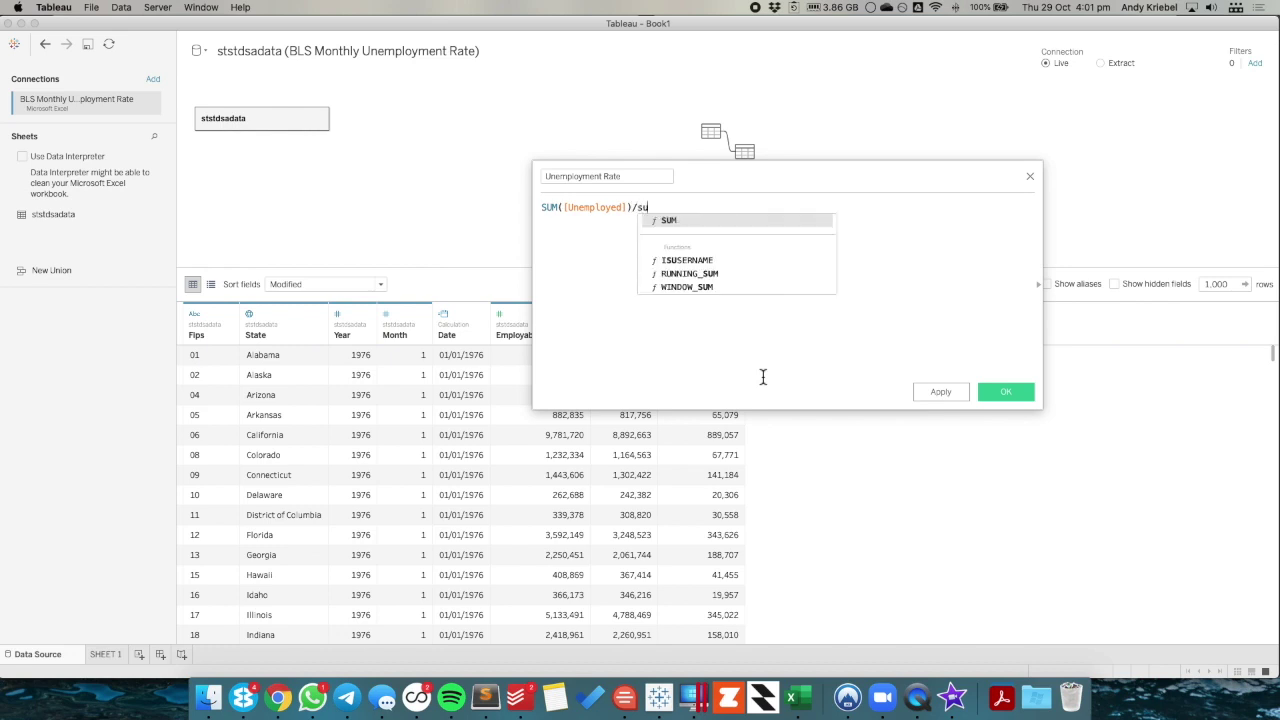
{"action": "type", "text": "Emp"}
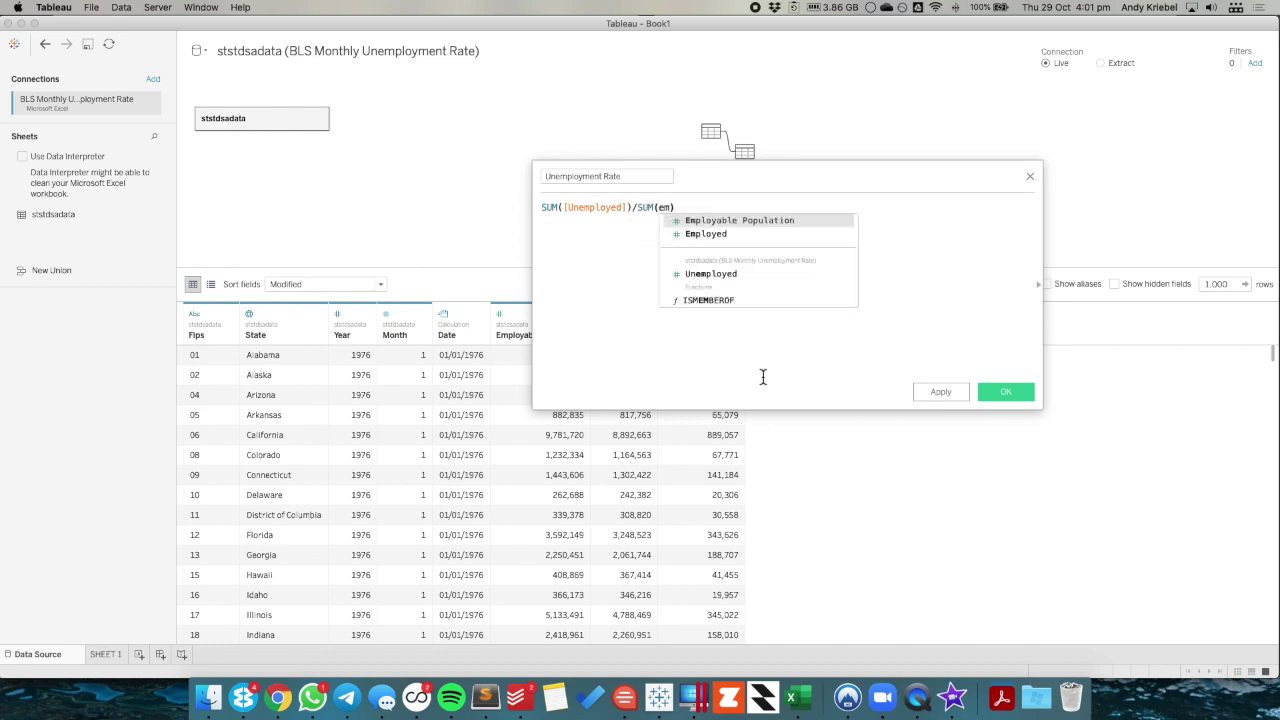
{"action": "key", "text": "Return"}
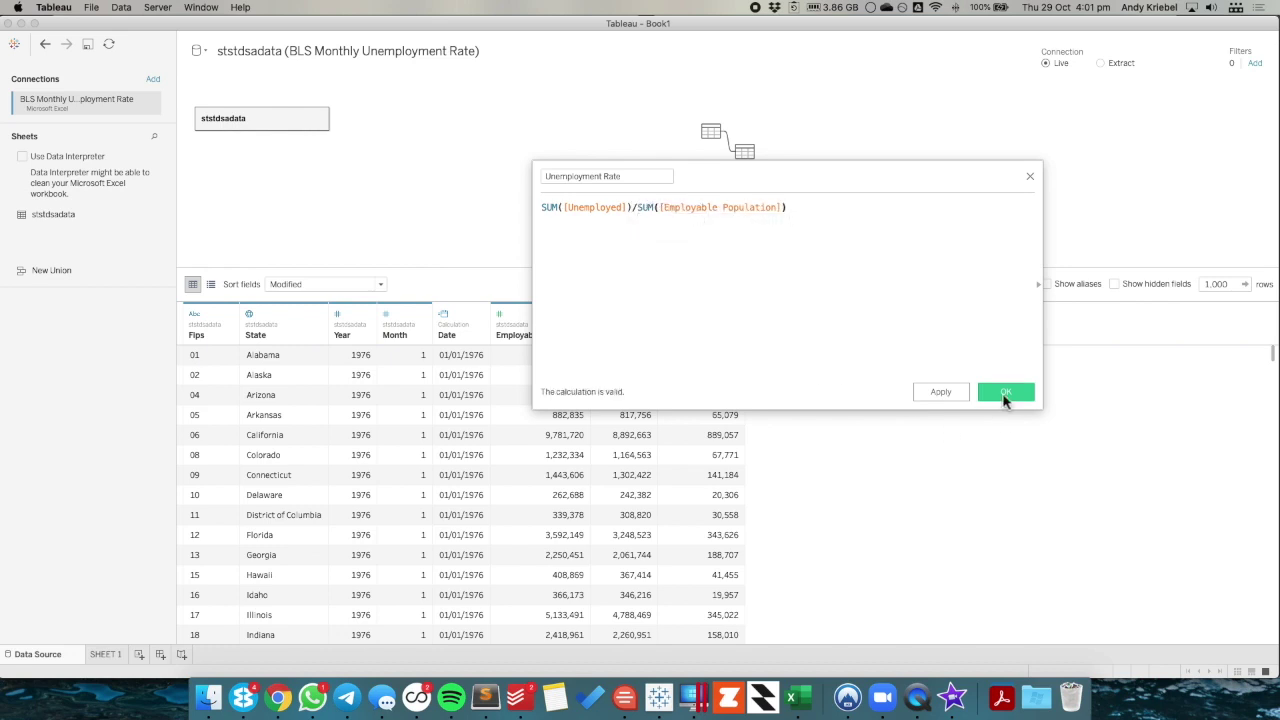
{"action": "left_click", "coordinate": [1005, 393]}
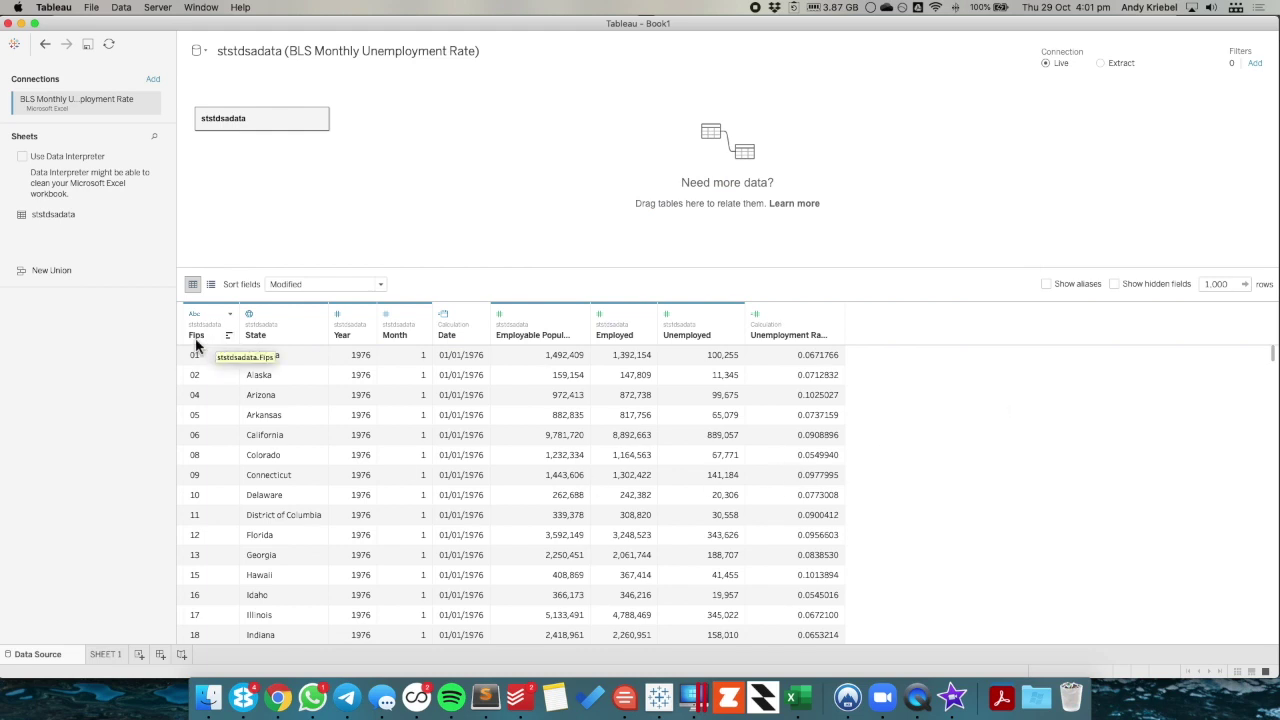
Hide the Fips column in the data source.
{"action": "left_click", "coordinate": [230, 314]}
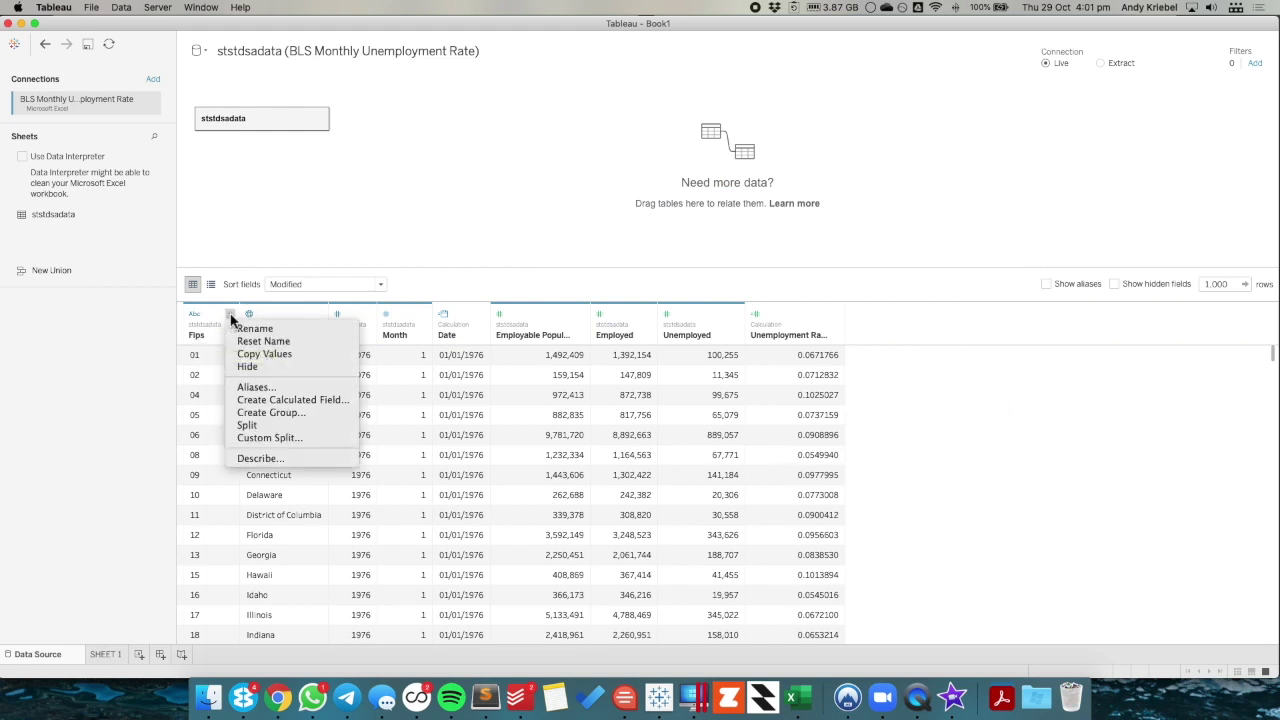
{"action": "left_click", "coordinate": [245, 367]}
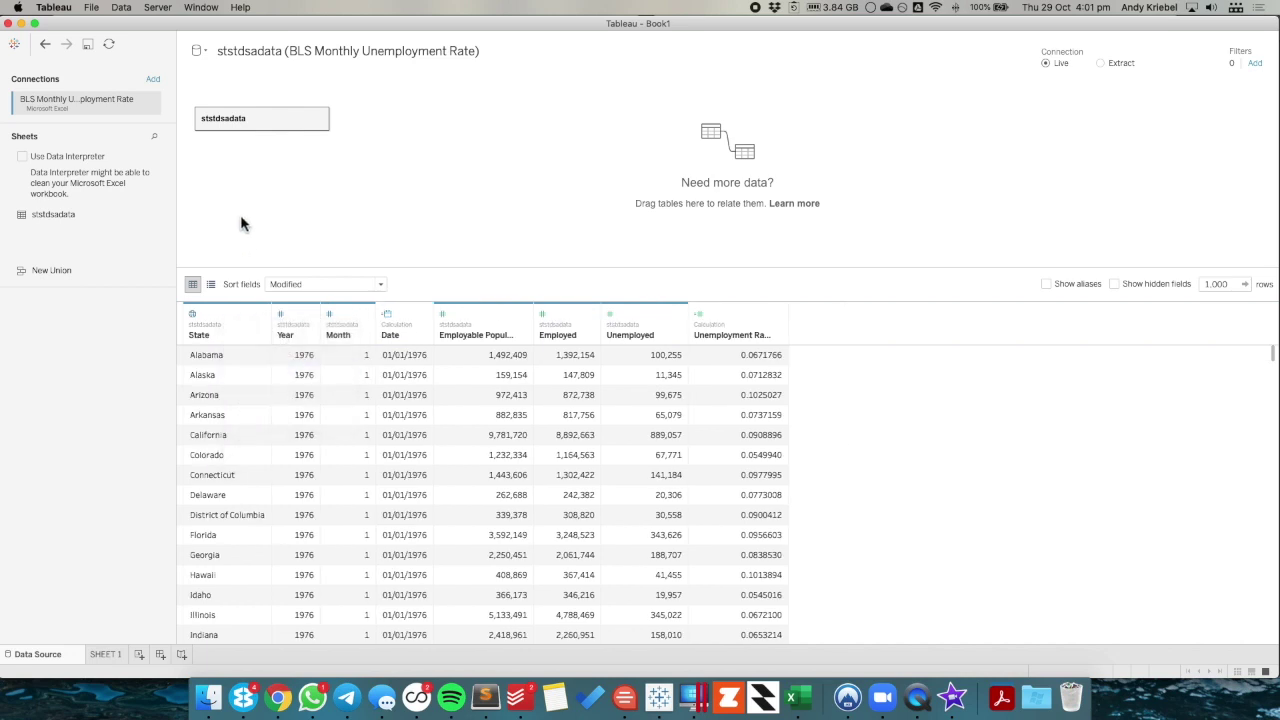
Add the US States Tilemap workbook as a second data connection.
{"action": "left_click", "coordinate": [153, 79]}
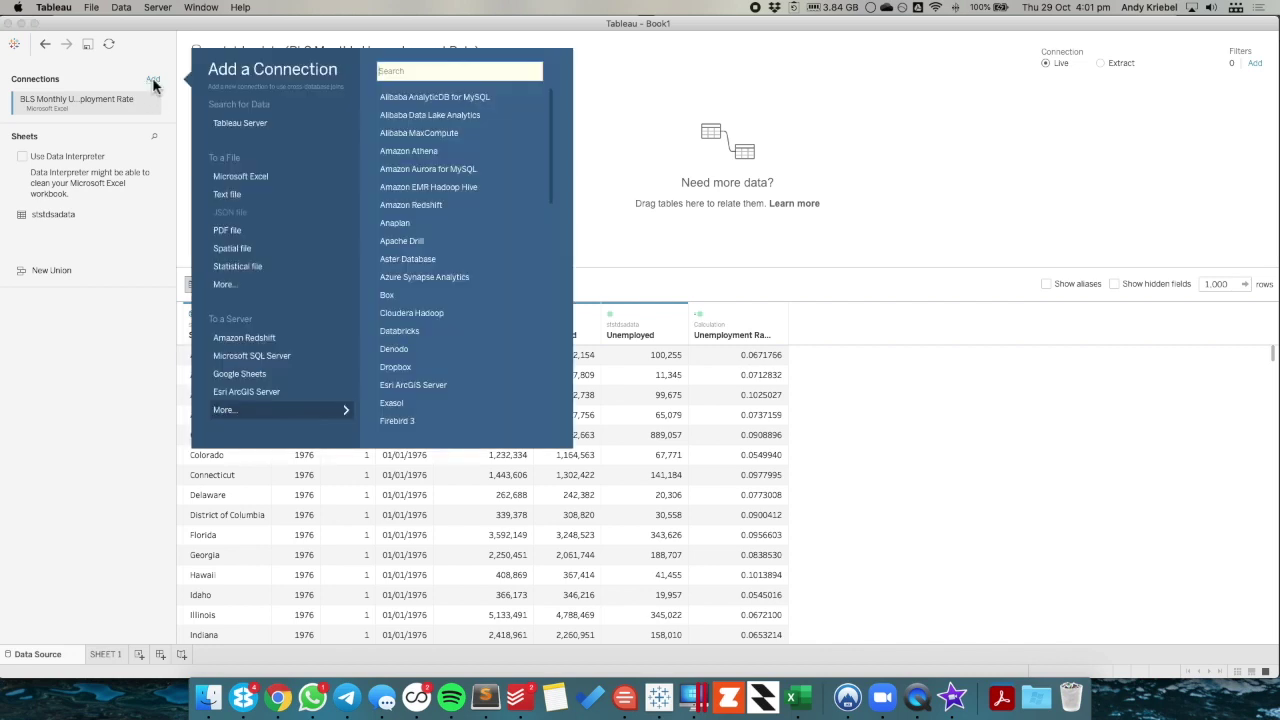
{"action": "left_click", "coordinate": [224, 285]}
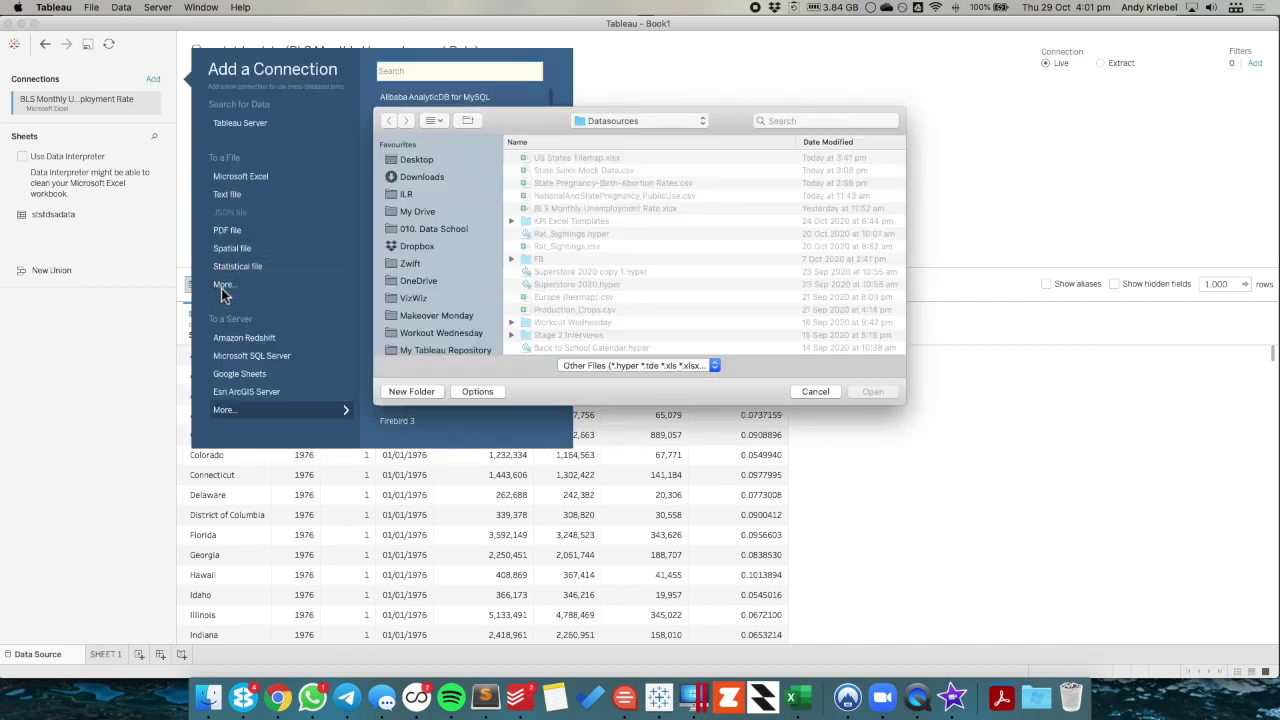
{"action": "left_click", "coordinate": [568, 159]}
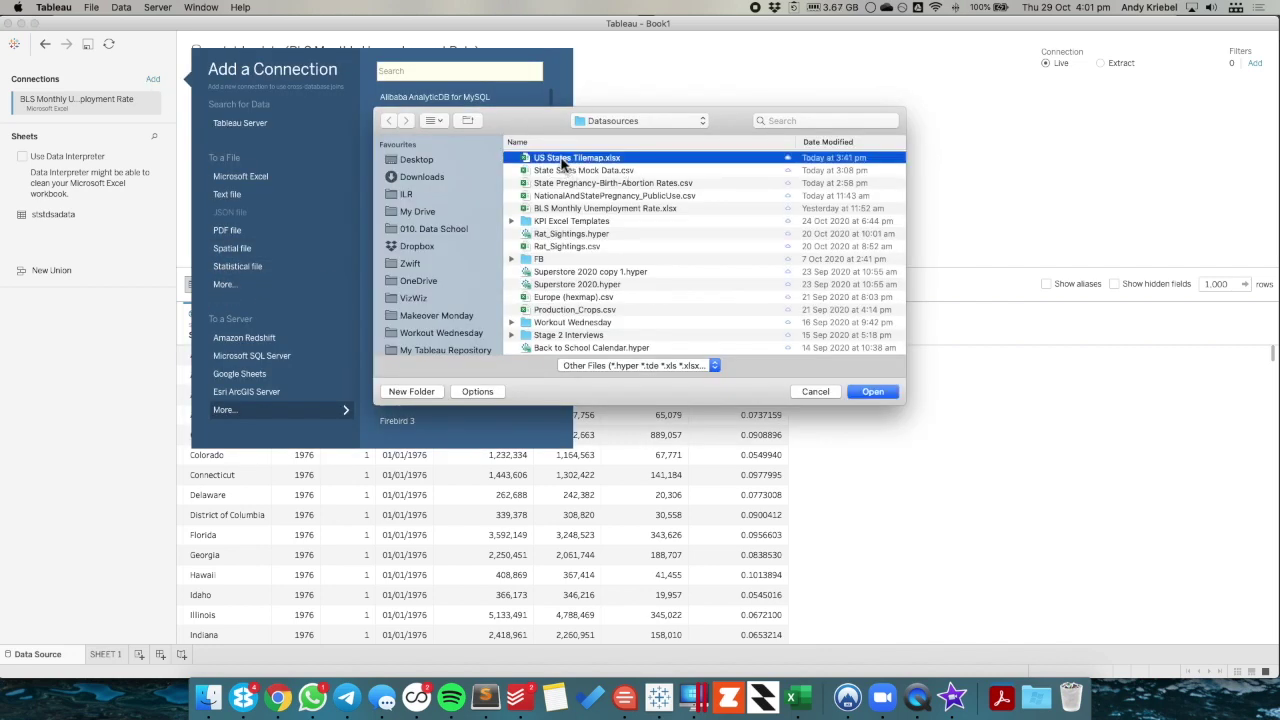
{"action": "left_click", "coordinate": [873, 392]}
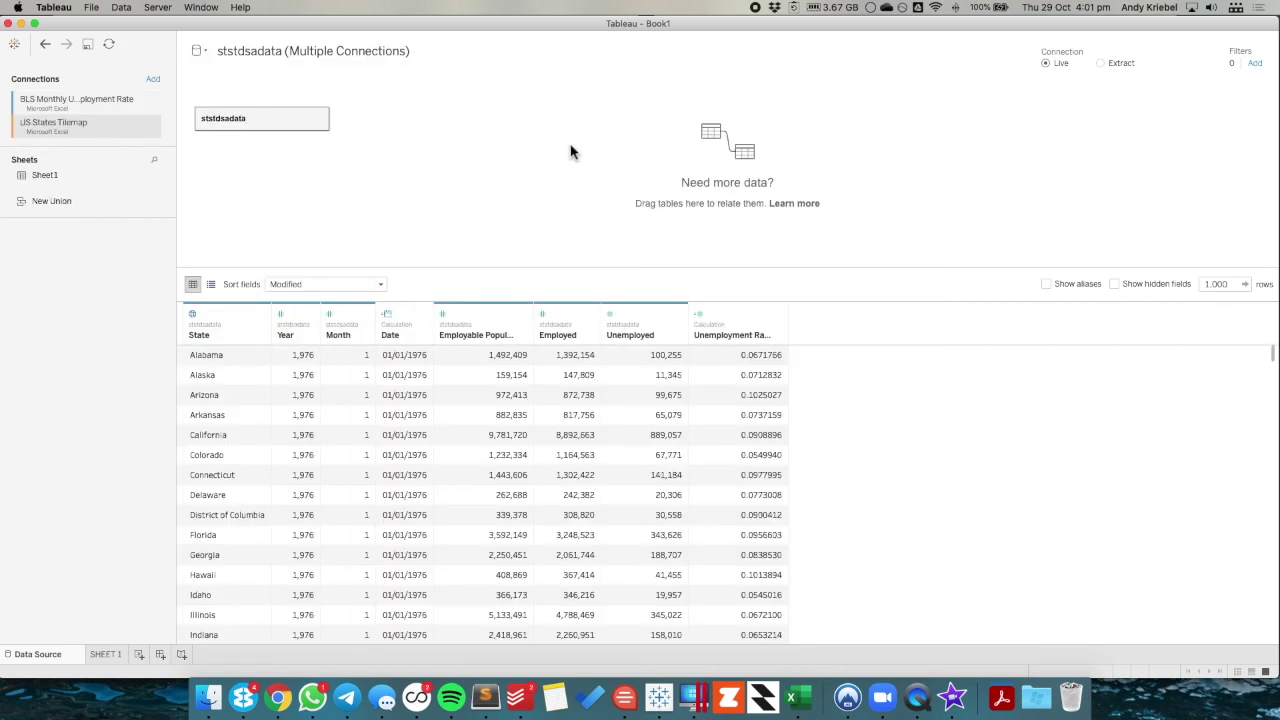
Relate Sheet1 to ststdsadata on State and hide the duplicate State (Sheet1) column.
{"action": "left_click_drag", "start_coordinate": [47, 179], "coordinate": [415, 127]}
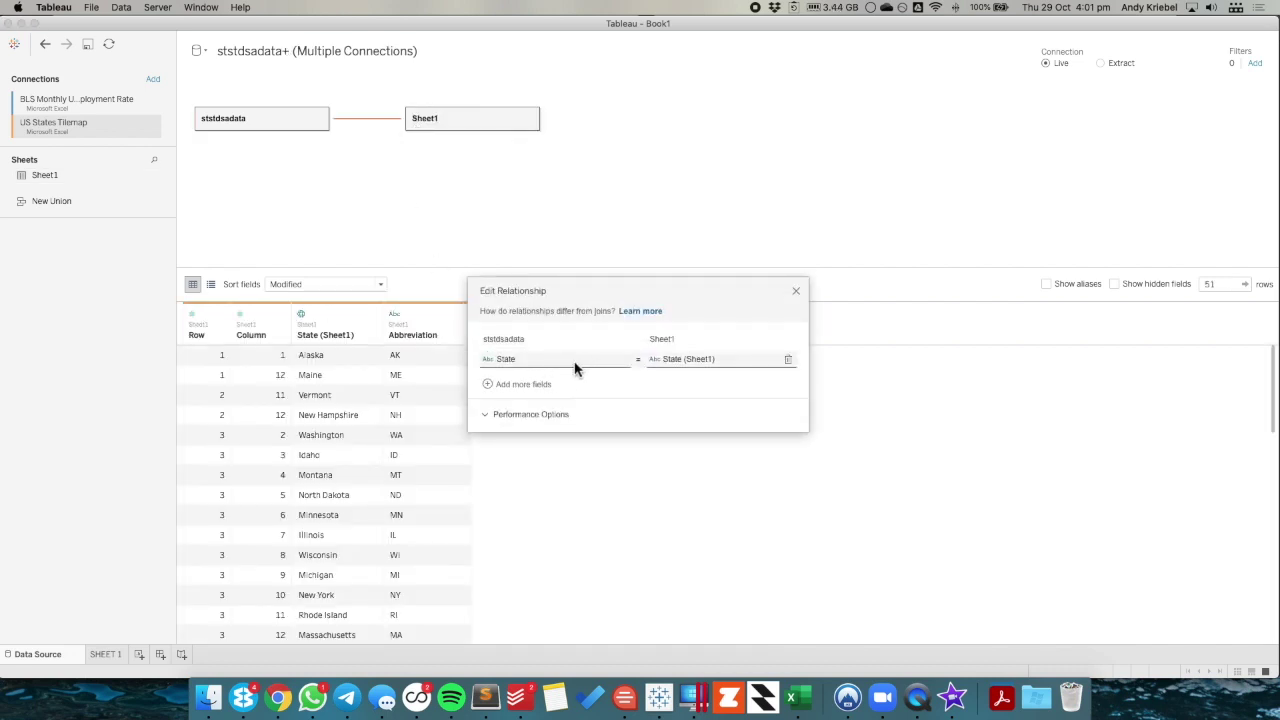
{"action": "left_click", "coordinate": [796, 290]}
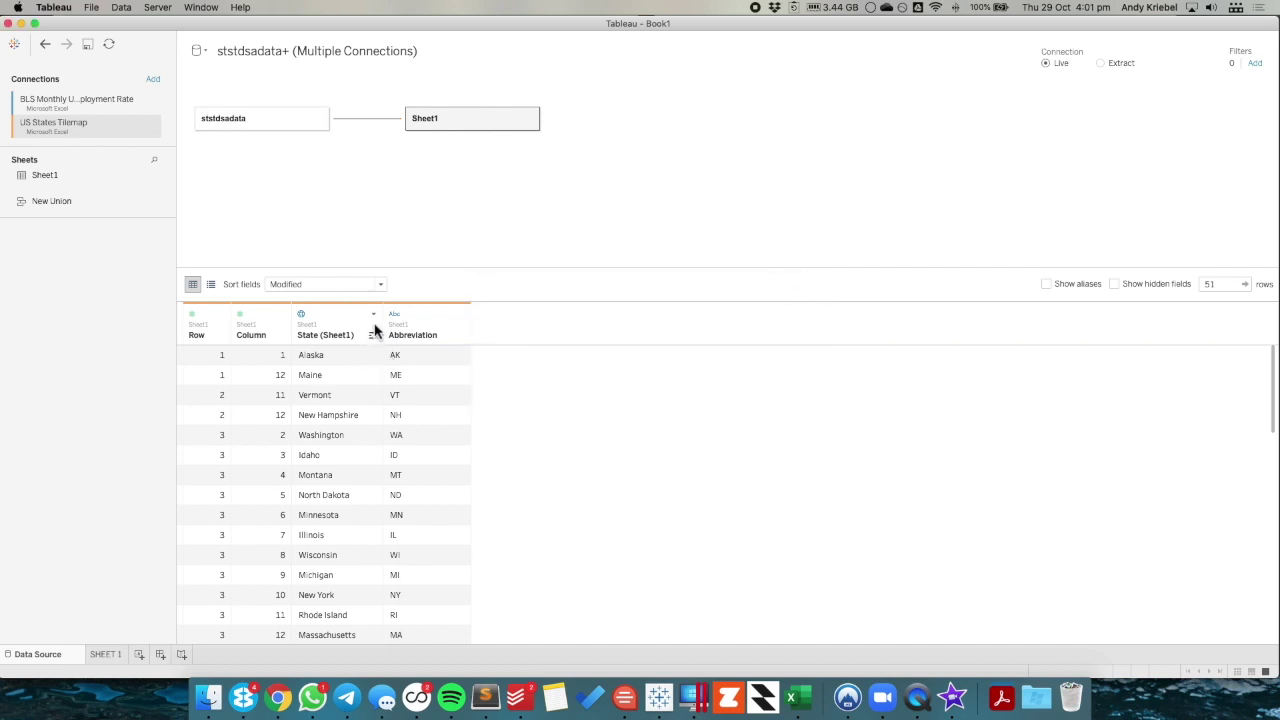
{"action": "left_click", "coordinate": [373, 315]}
{"action": "left_click", "coordinate": [390, 354]}
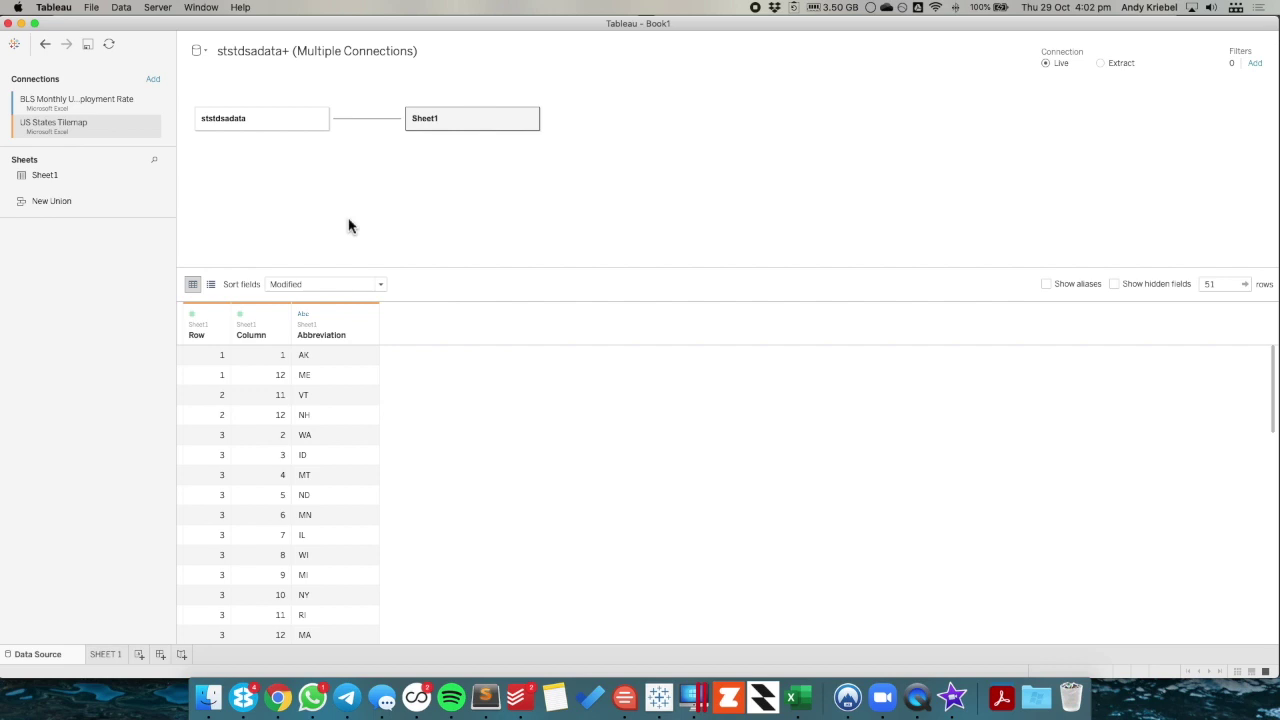
{"action": "left_click", "coordinate": [311, 49]}
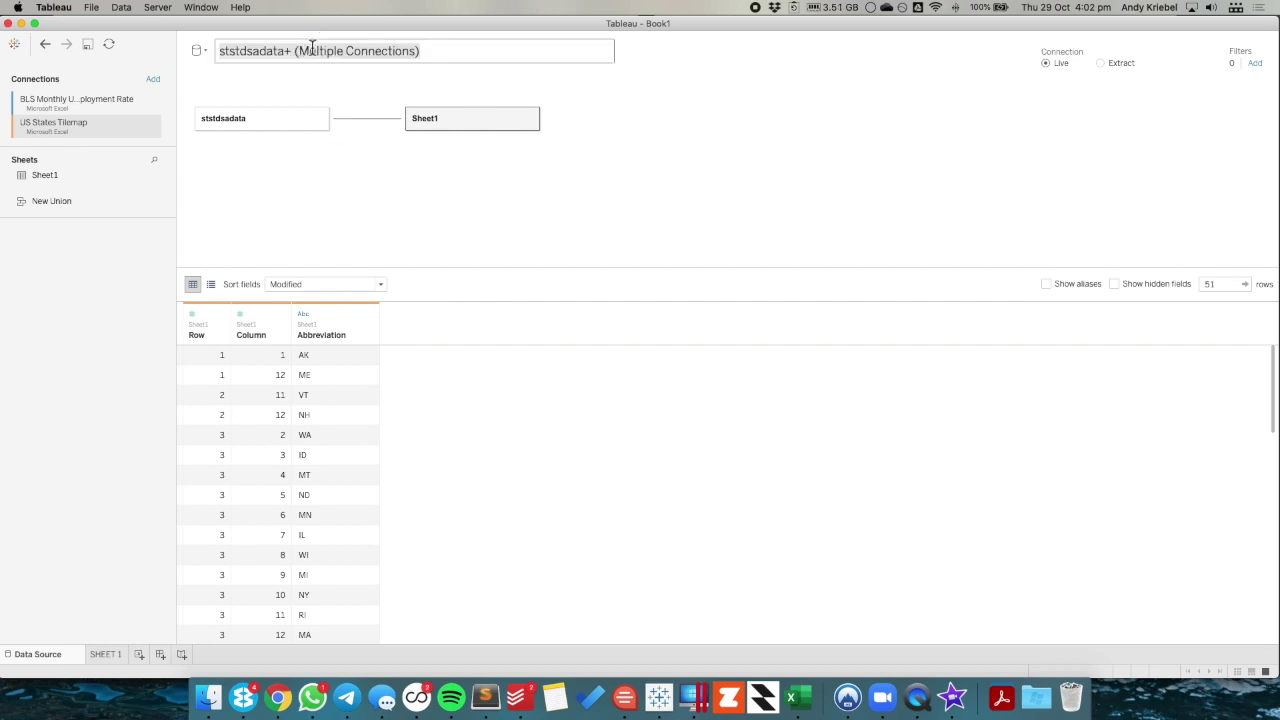
Rename the data source to 'Unemployment Rate Tile Map'.
{"action": "type", "text": "Unemplyo"}
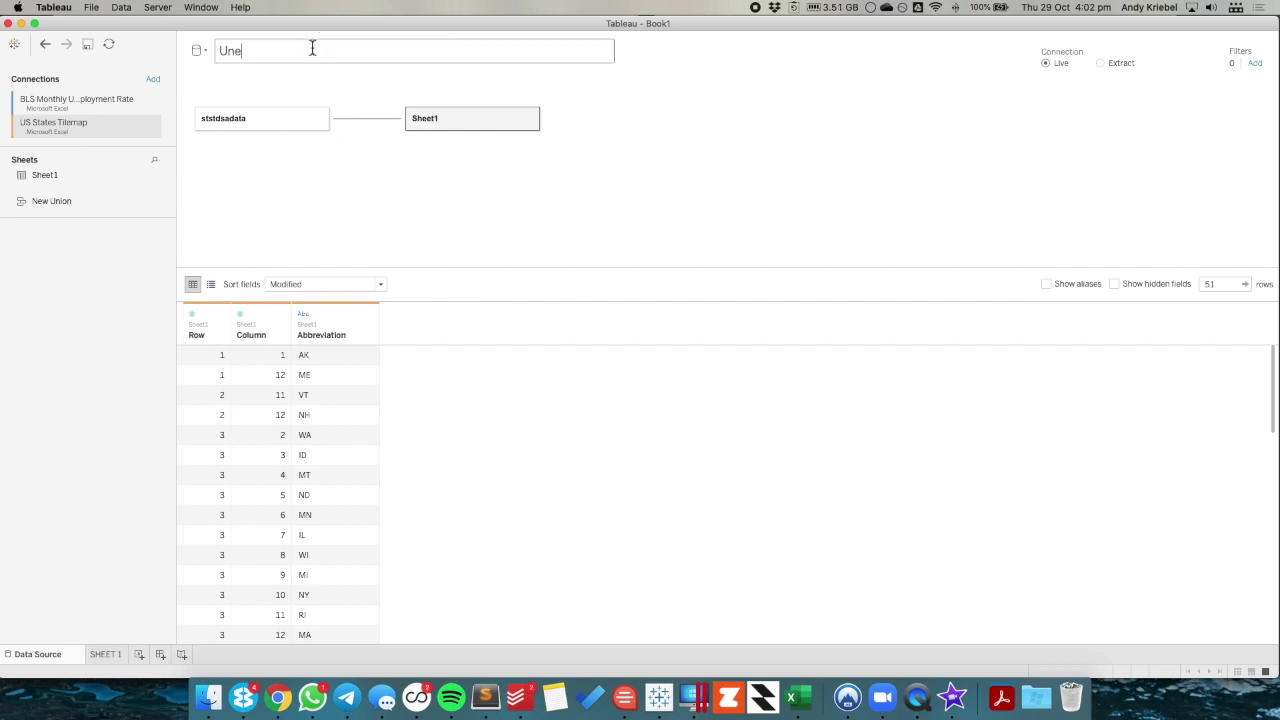
{"action": "key", "text": "BackSpace"}
{"action": "key", "text": "BackSpace"}
{"action": "type", "text": "oyment Rate Tile Map"}
{"action": "key", "text": "Return"}
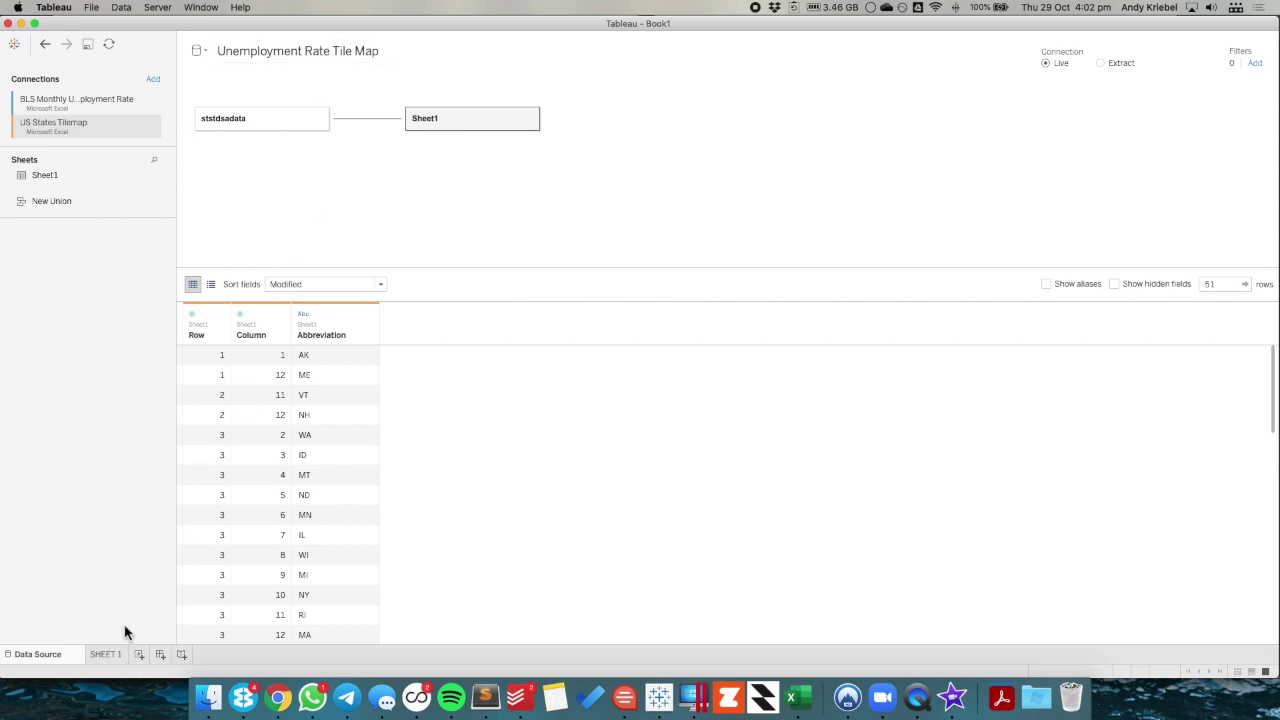
On Sheet 1, put Column on Columns and Row on Rows, fitted to Entire View.
{"action": "left_click", "coordinate": [105, 655]}
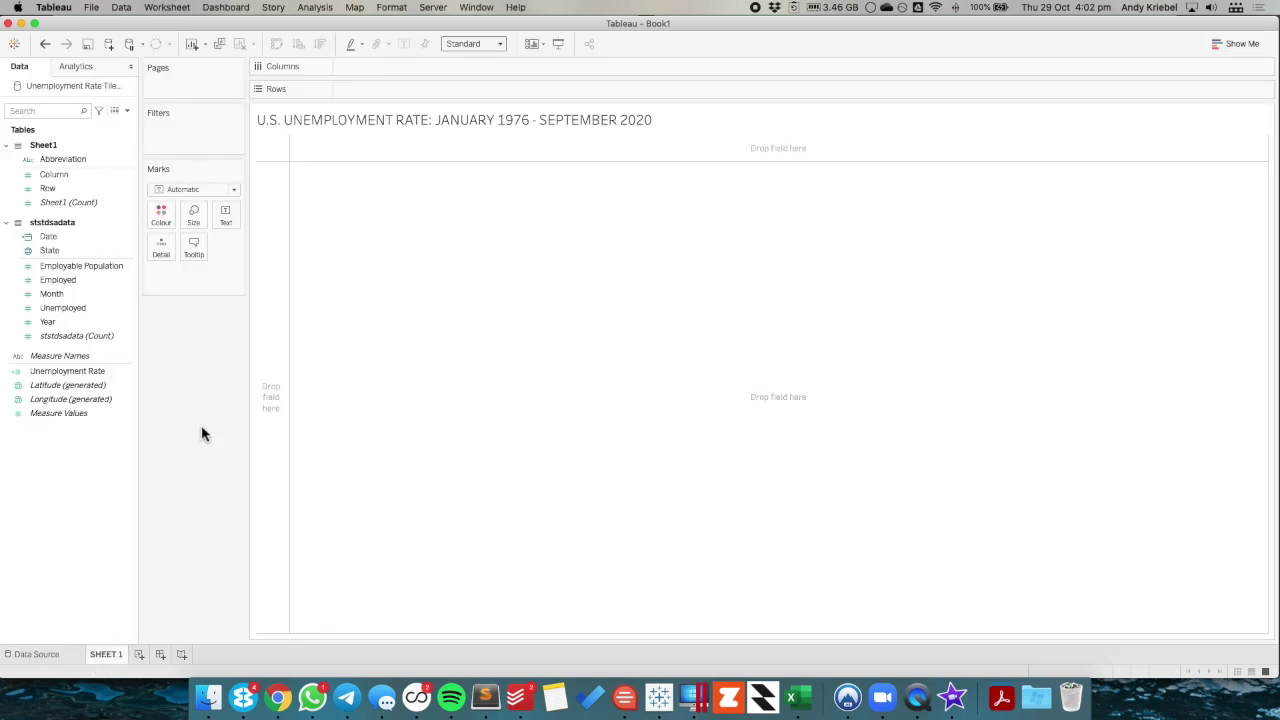
{"action": "left_click", "coordinate": [70, 177]}
{"action": "left_click", "coordinate": [69, 190], "text": "super"}
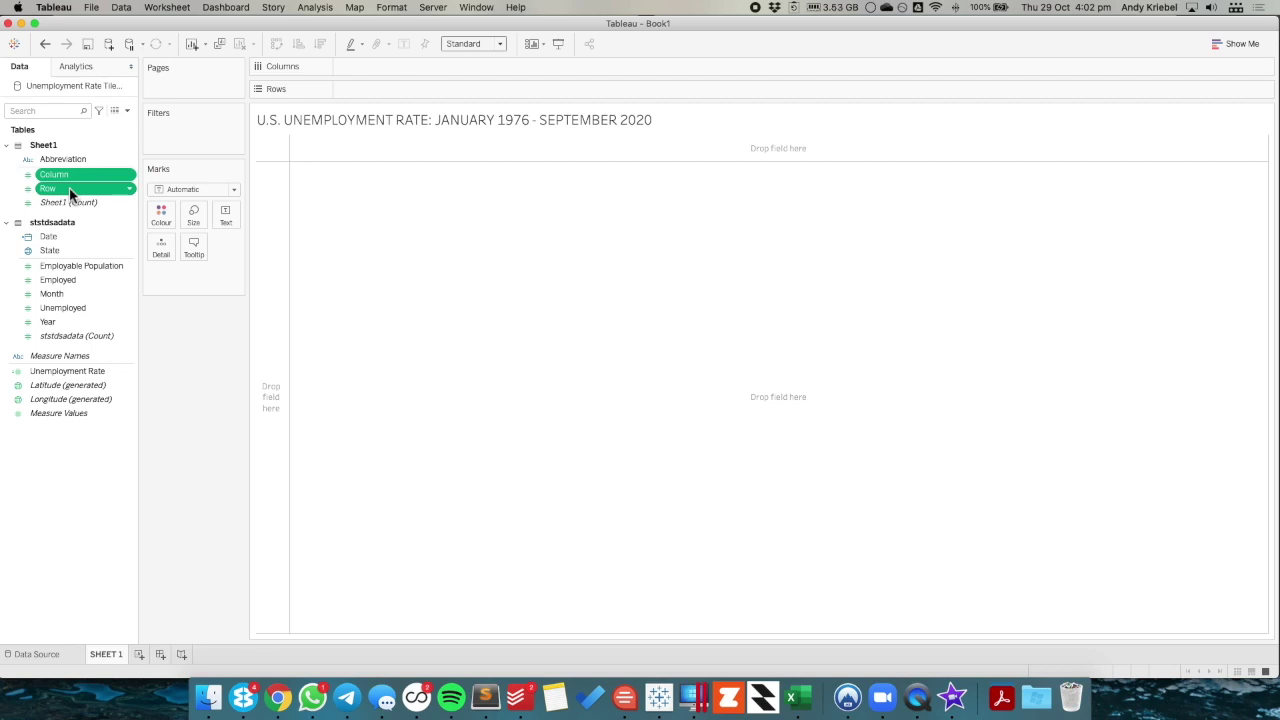
{"action": "left_click_drag", "start_coordinate": [65, 175], "coordinate": [131, 240]}
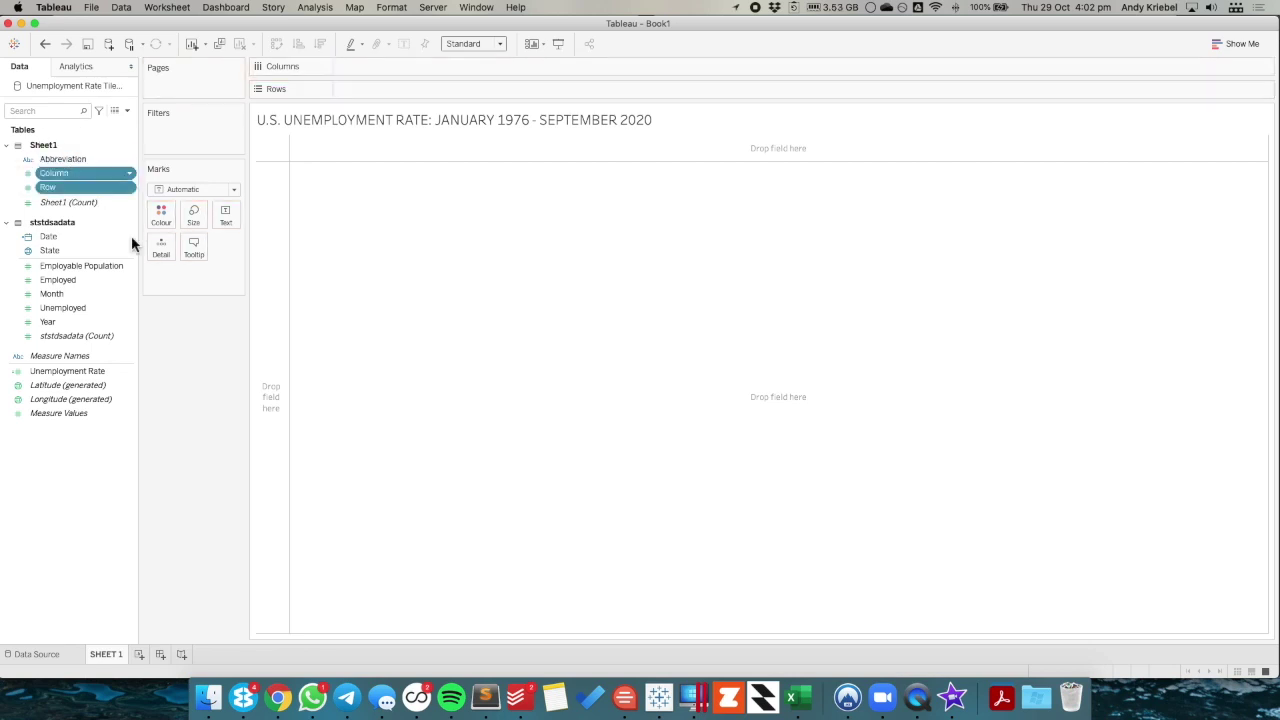
{"action": "left_click", "coordinate": [102, 173]}
{"action": "left_click_drag", "start_coordinate": [70, 176], "coordinate": [385, 66]}
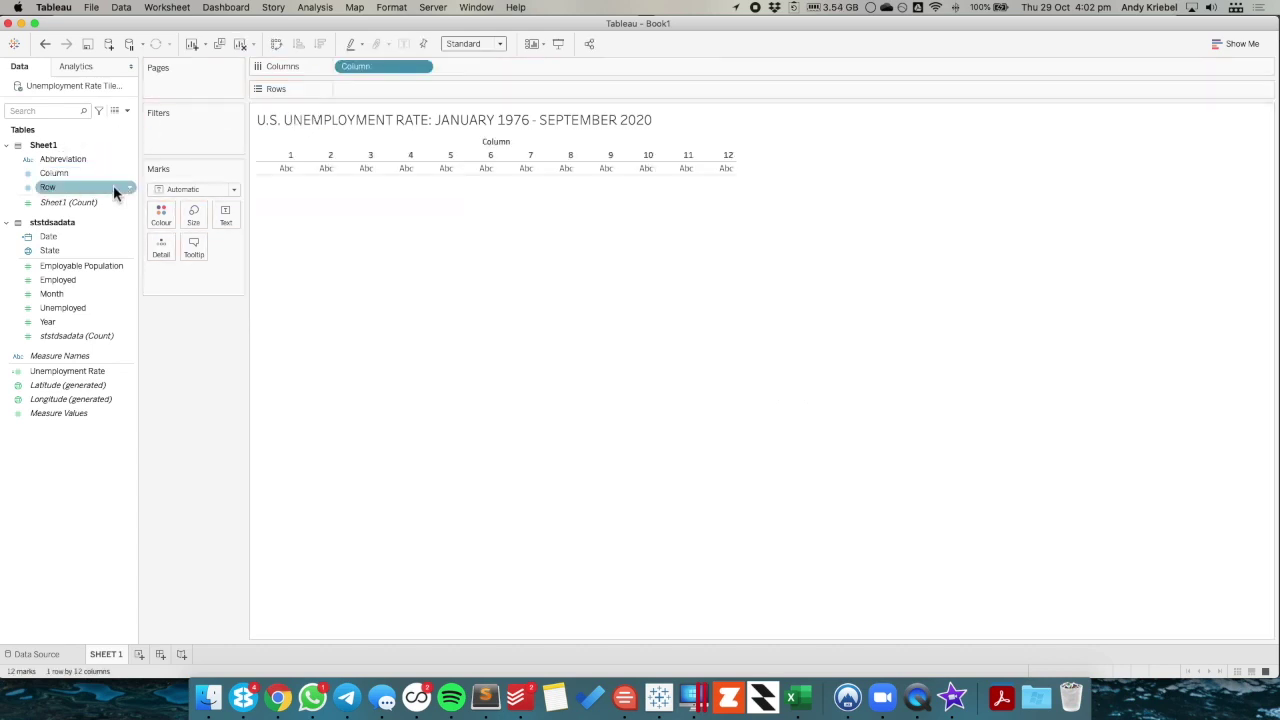
{"action": "left_click_drag", "start_coordinate": [113, 185], "coordinate": [418, 90]}
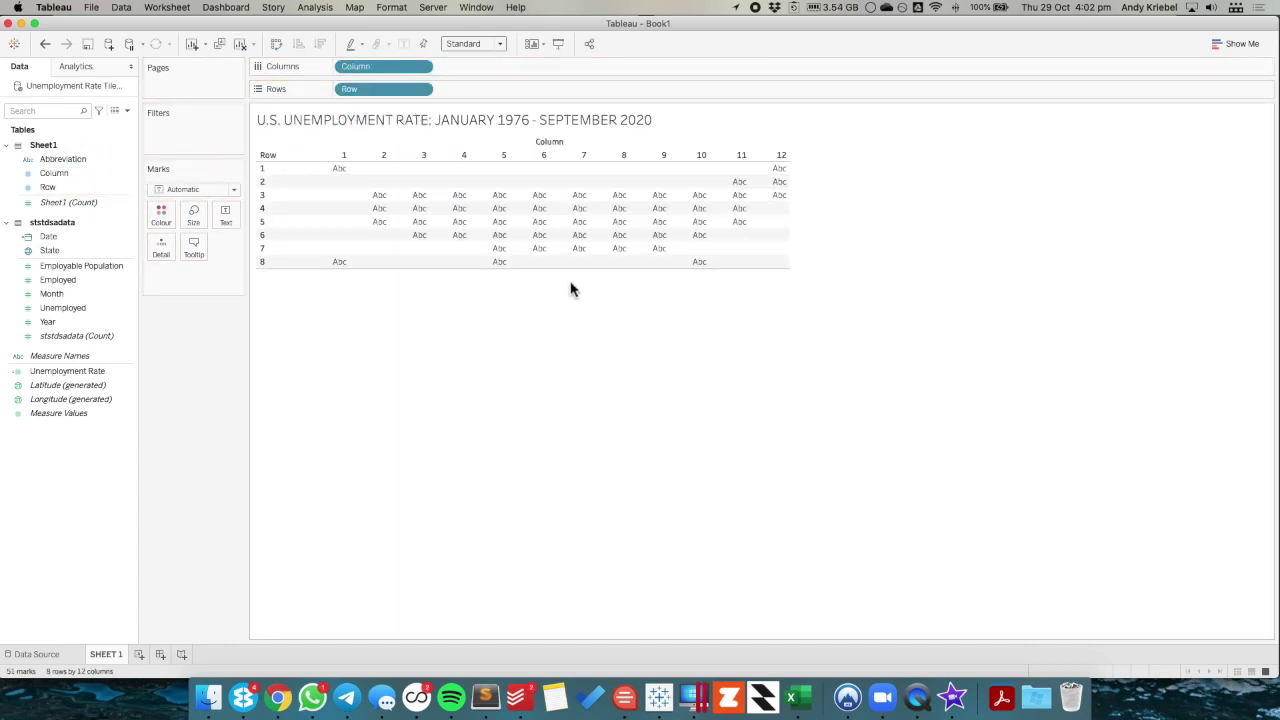
{"action": "left_click", "coordinate": [470, 45]}
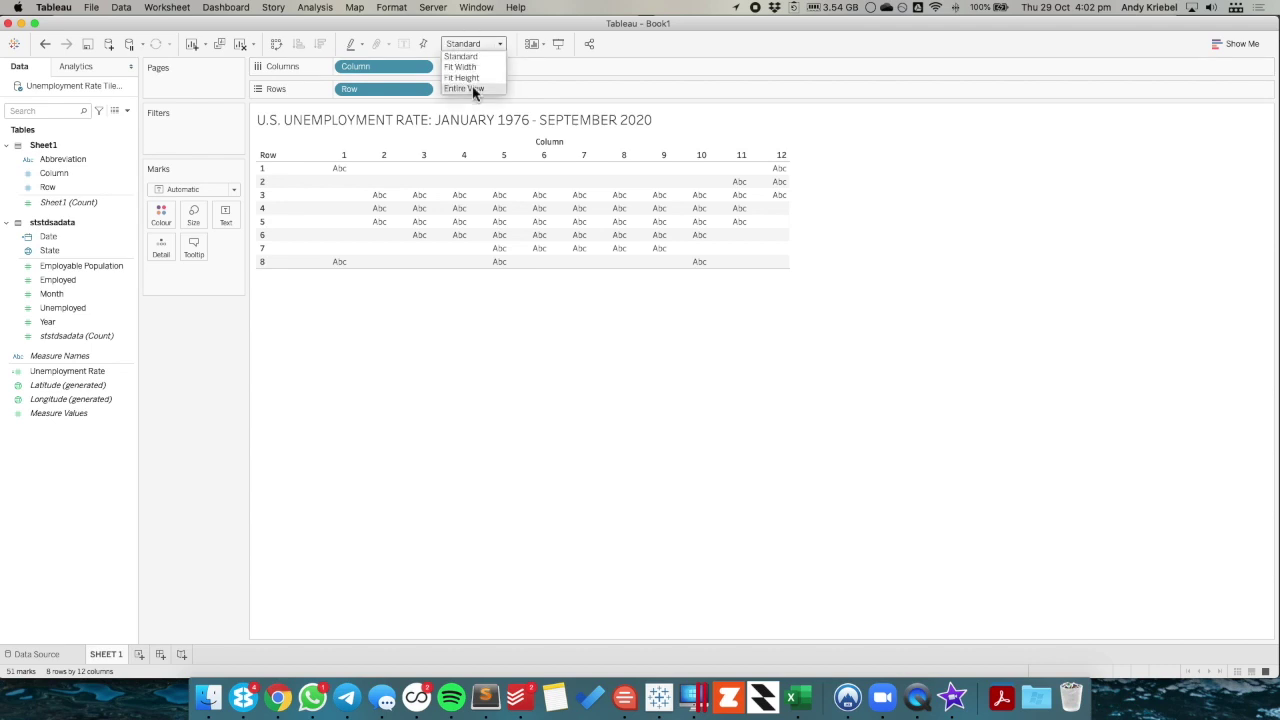
{"action": "left_click", "coordinate": [472, 88]}
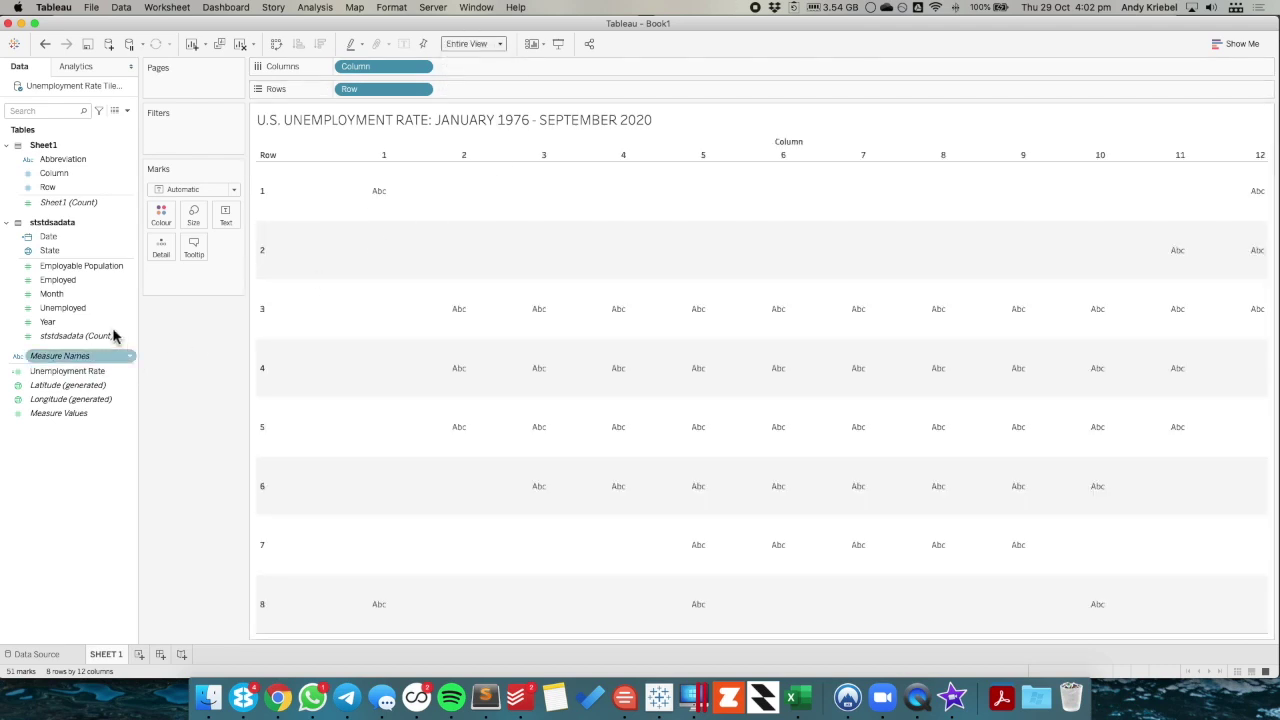
Try labelling the tiles with State on Text, then remove it again.
{"action": "left_click", "coordinate": [53, 251]}
{"action": "left_click_drag", "start_coordinate": [57, 256], "coordinate": [228, 216]}
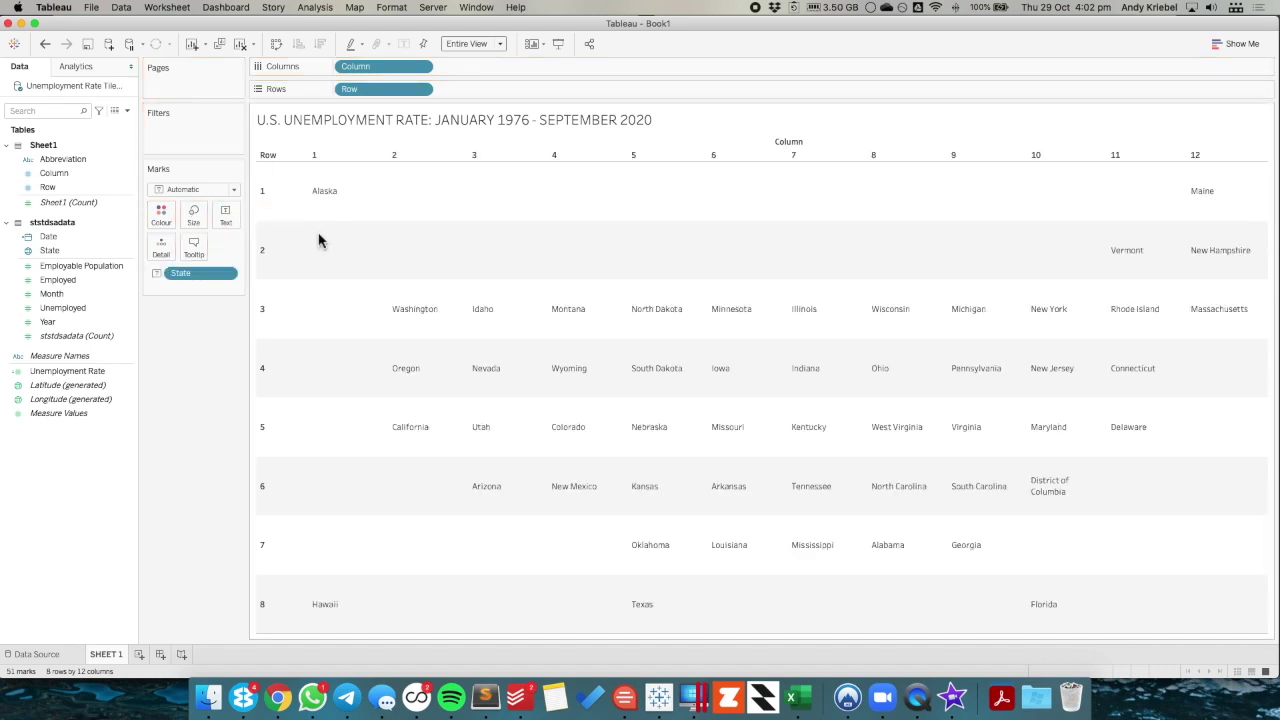
{"action": "left_click_drag", "start_coordinate": [195, 275], "coordinate": [189, 395]}
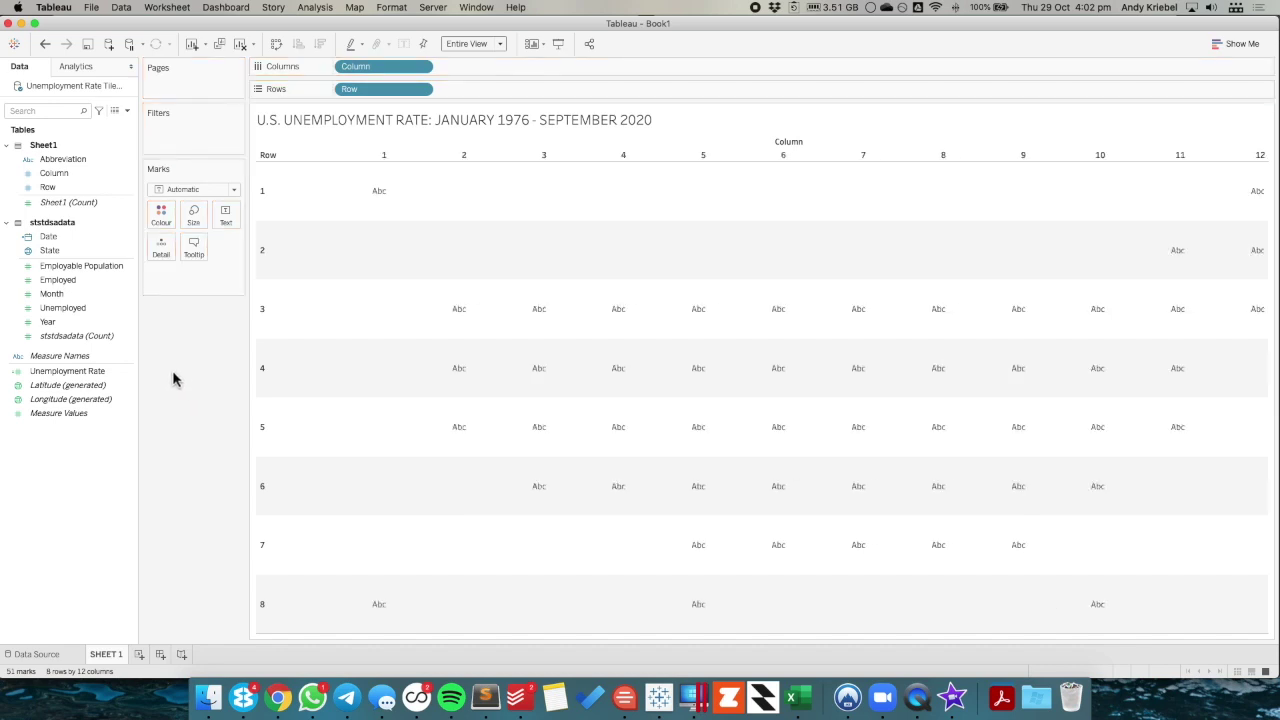
Add continuous MONTH(Date) to the Columns shelf after Column.
{"action": "left_click", "coordinate": [52, 239]}
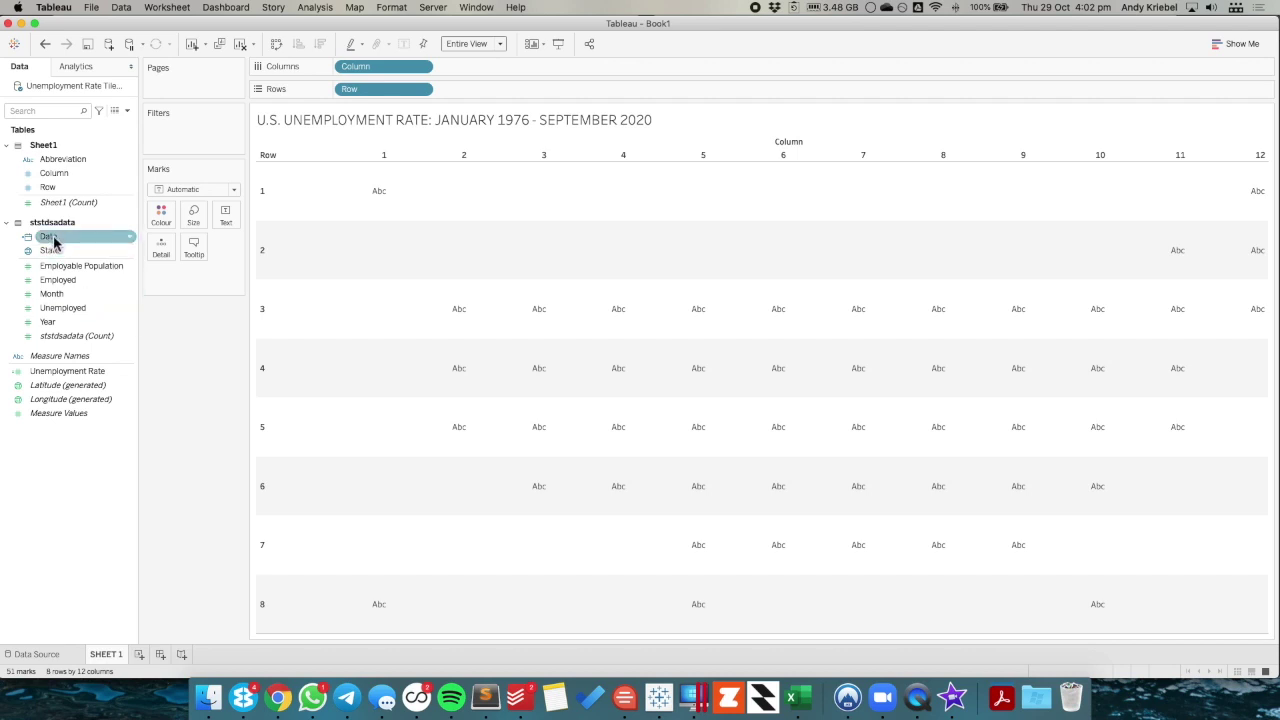
{"action": "left_click_drag", "start_coordinate": [54, 242], "coordinate": [458, 80]}
{"action": "left_click", "coordinate": [592, 427]}
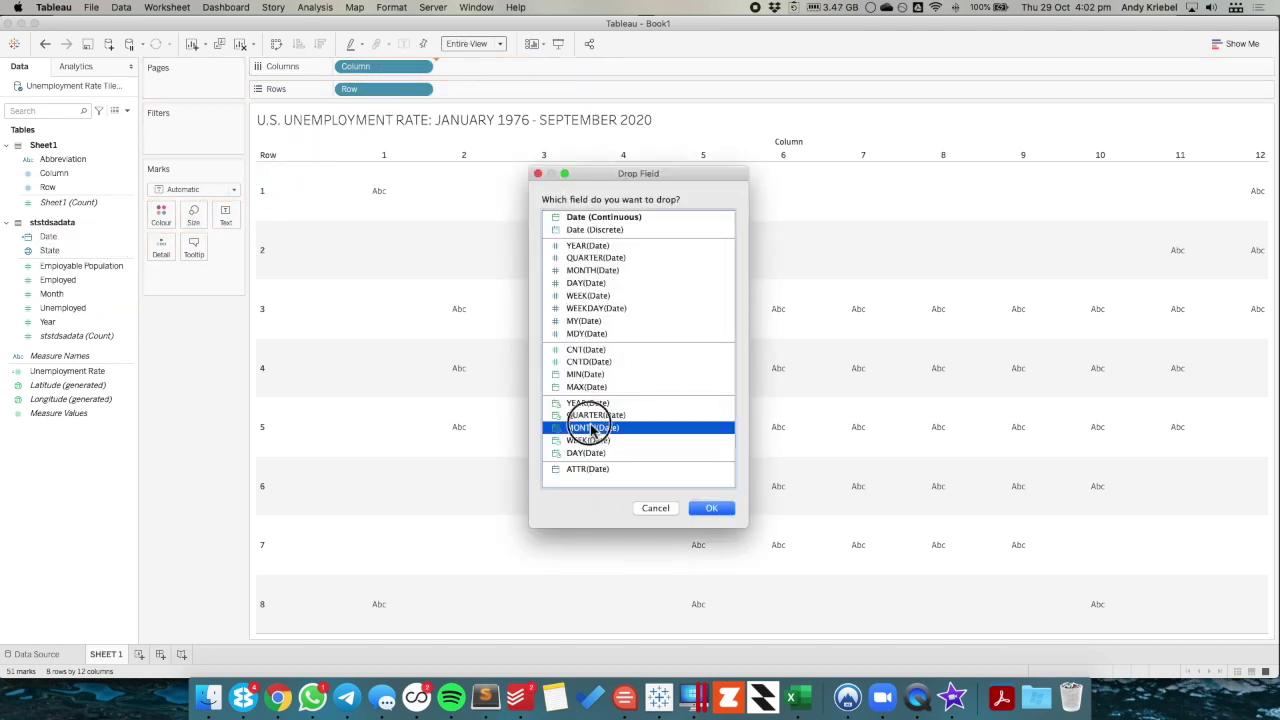
{"action": "left_click", "coordinate": [712, 508]}
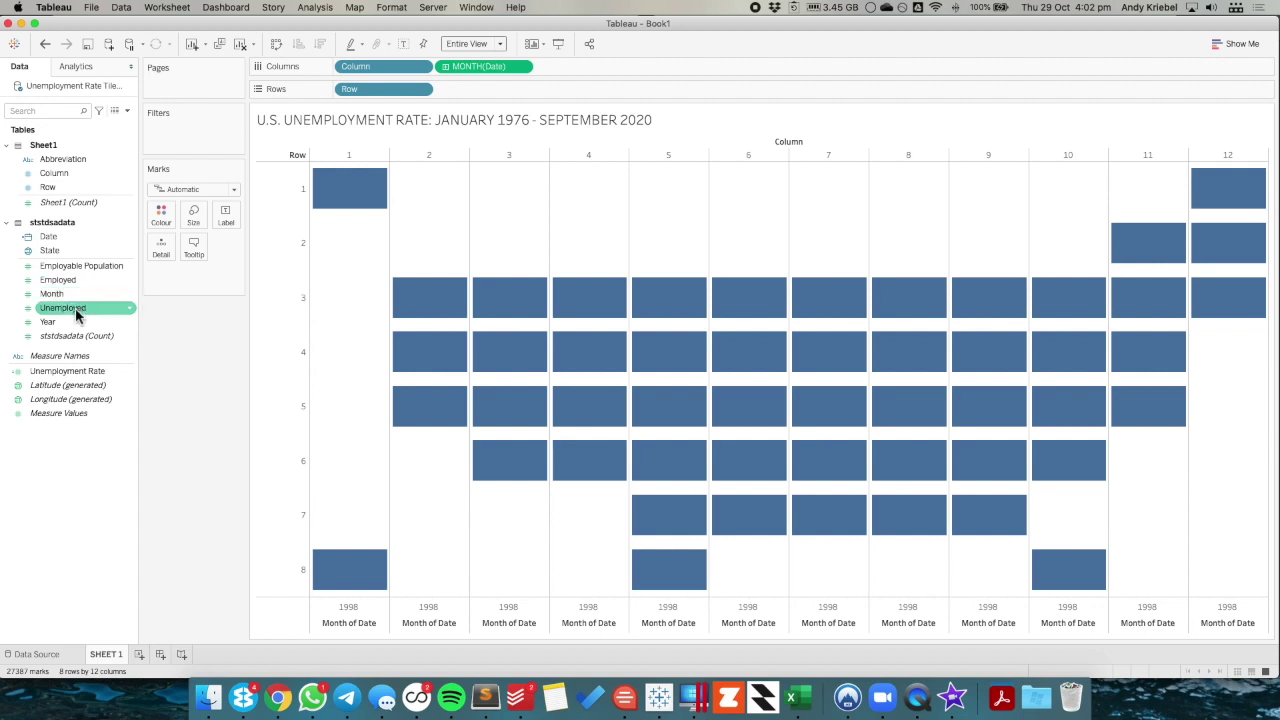
Give Unemployment Rate a percentage default number format and place it on Rows.
{"action": "right_click", "coordinate": [79, 374]}
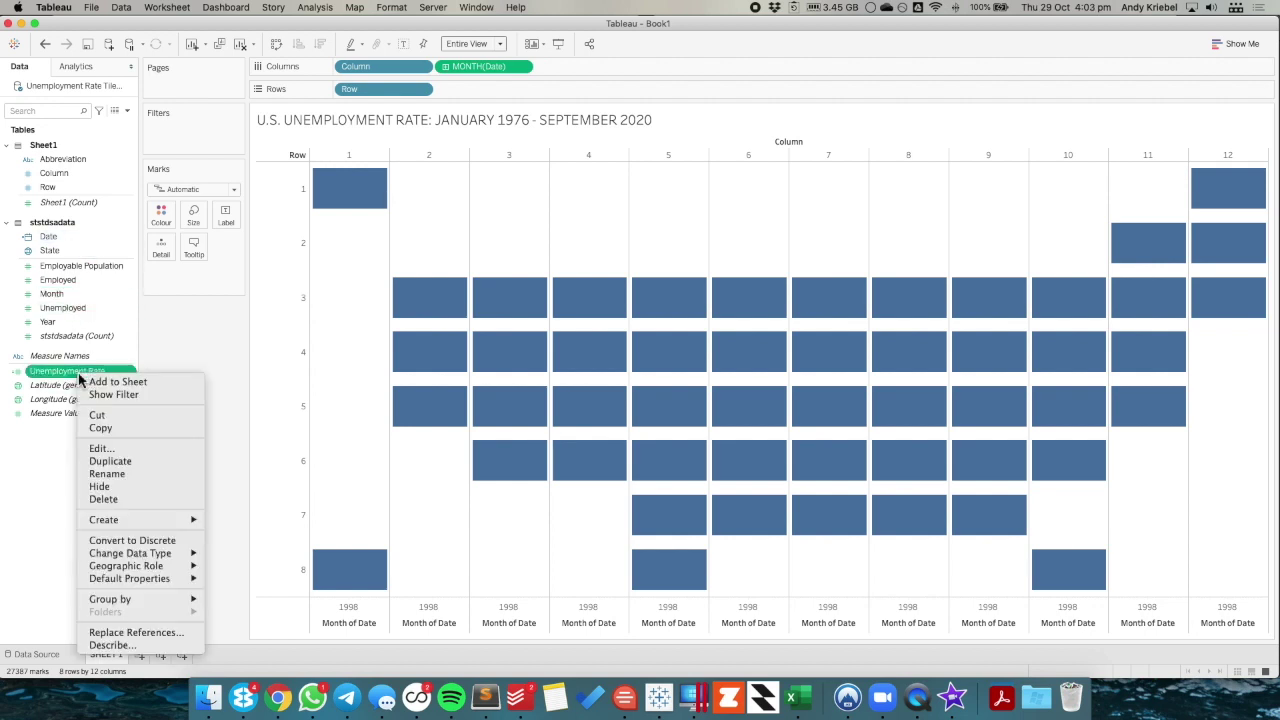
{"action": "mouse_move", "coordinate": [165, 579]}
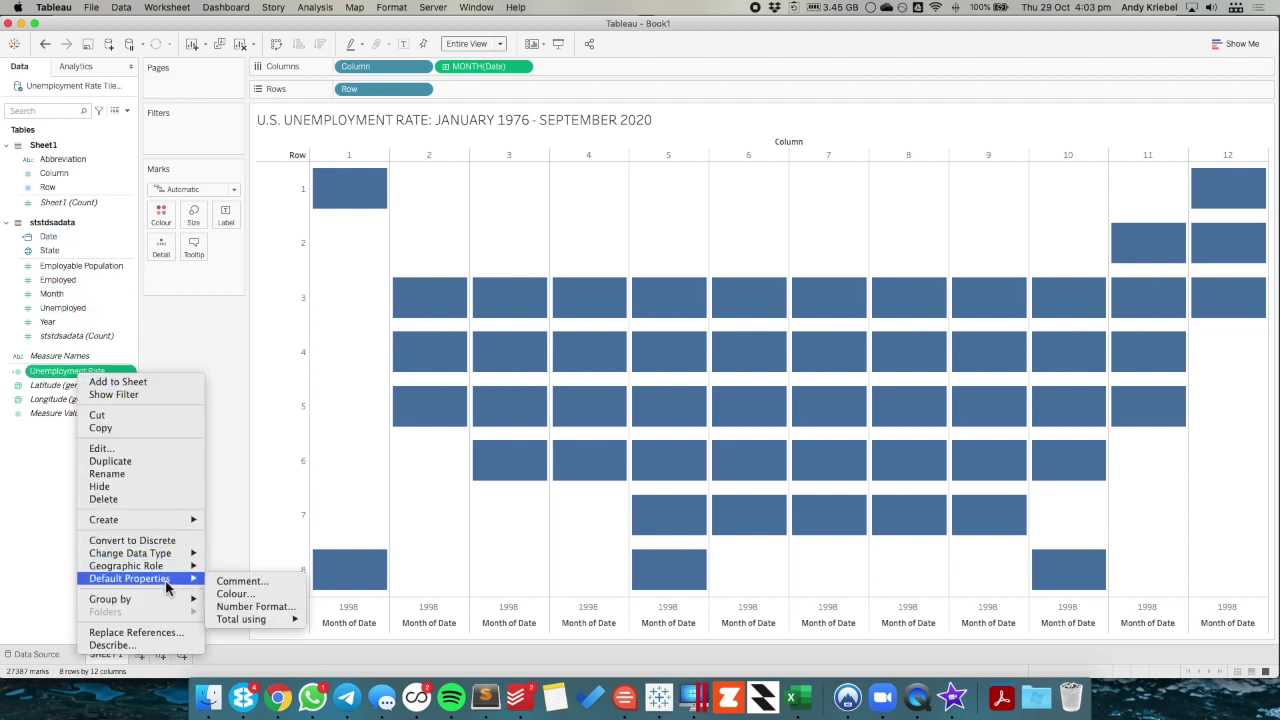
{"action": "left_click", "coordinate": [275, 607]}
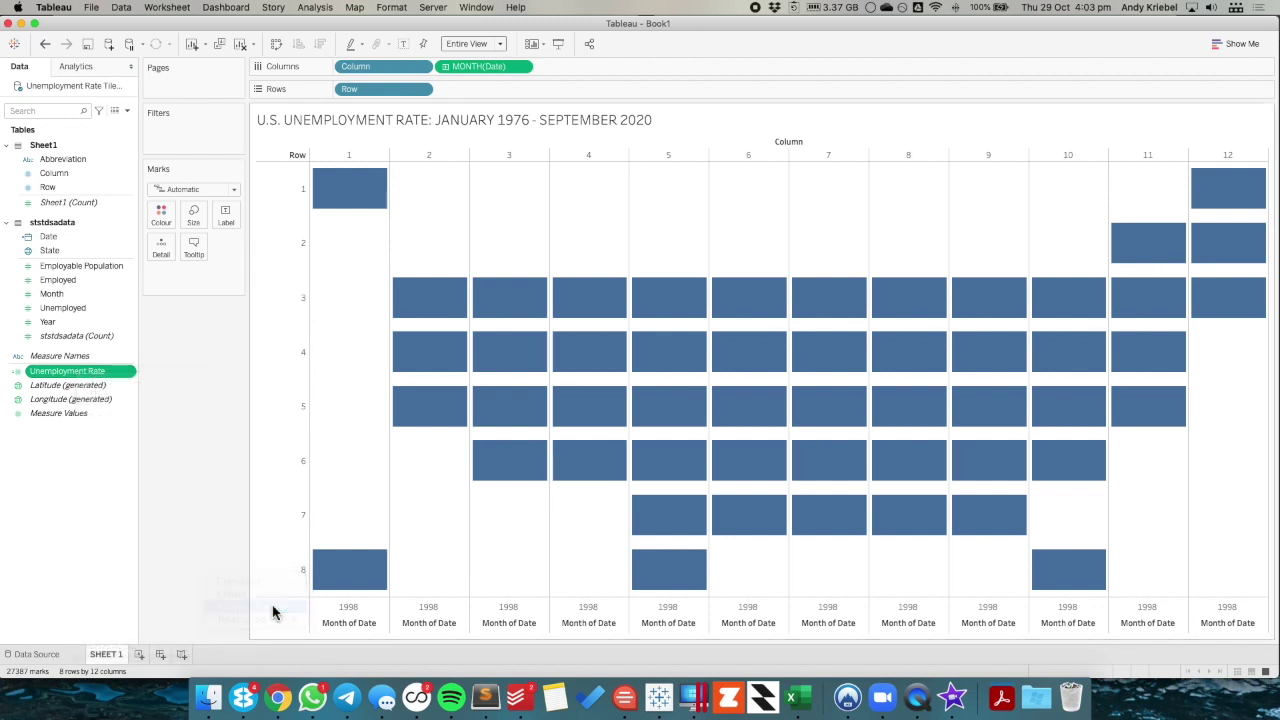
{"action": "left_click", "coordinate": [560, 340]}
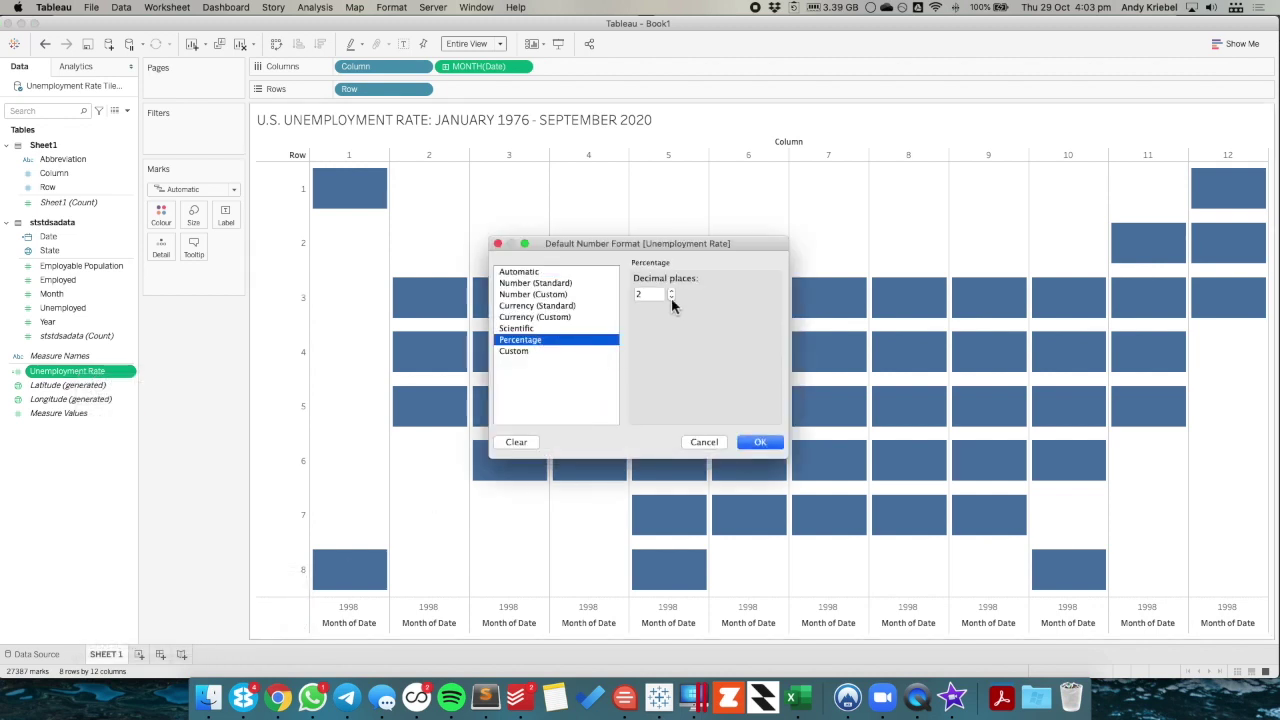
{"action": "left_click", "coordinate": [671, 298]}
{"action": "left_click", "coordinate": [759, 441]}
{"action": "left_click_drag", "start_coordinate": [75, 372], "coordinate": [642, 197]}
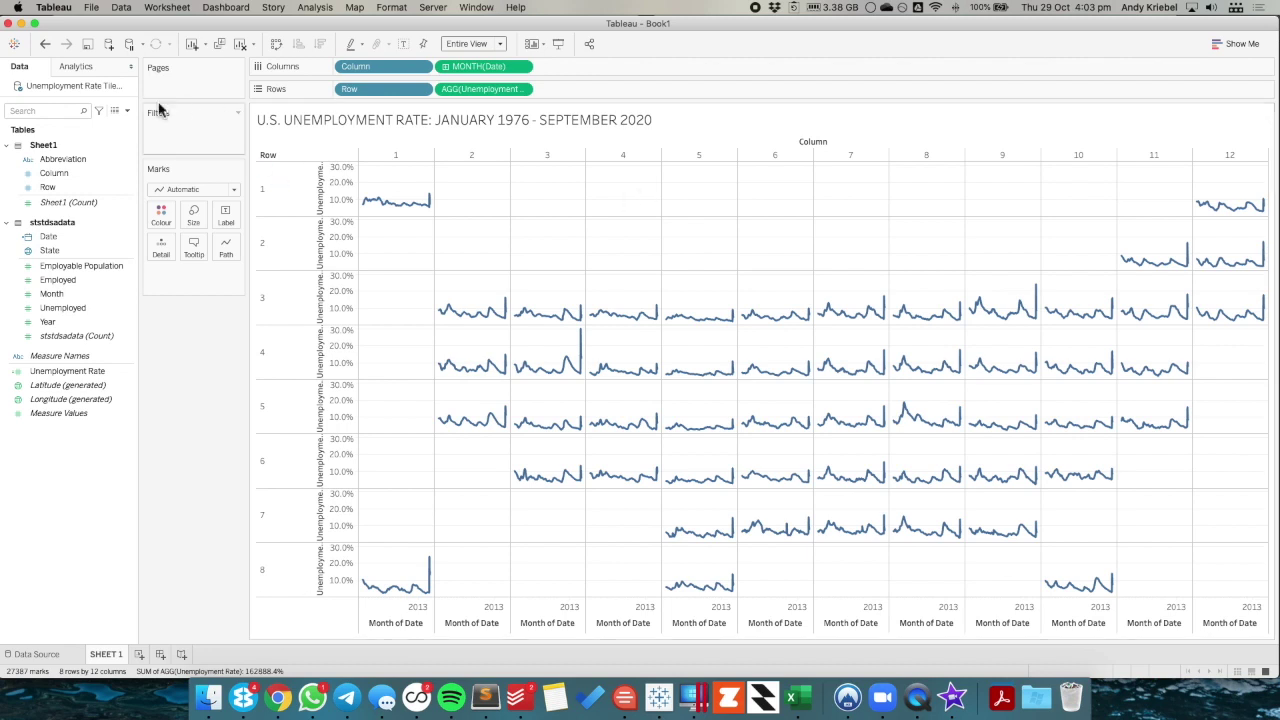
Add a per-pane Average reference line for Unemployment Rate to every tile.
{"action": "left_click", "coordinate": [84, 70]}
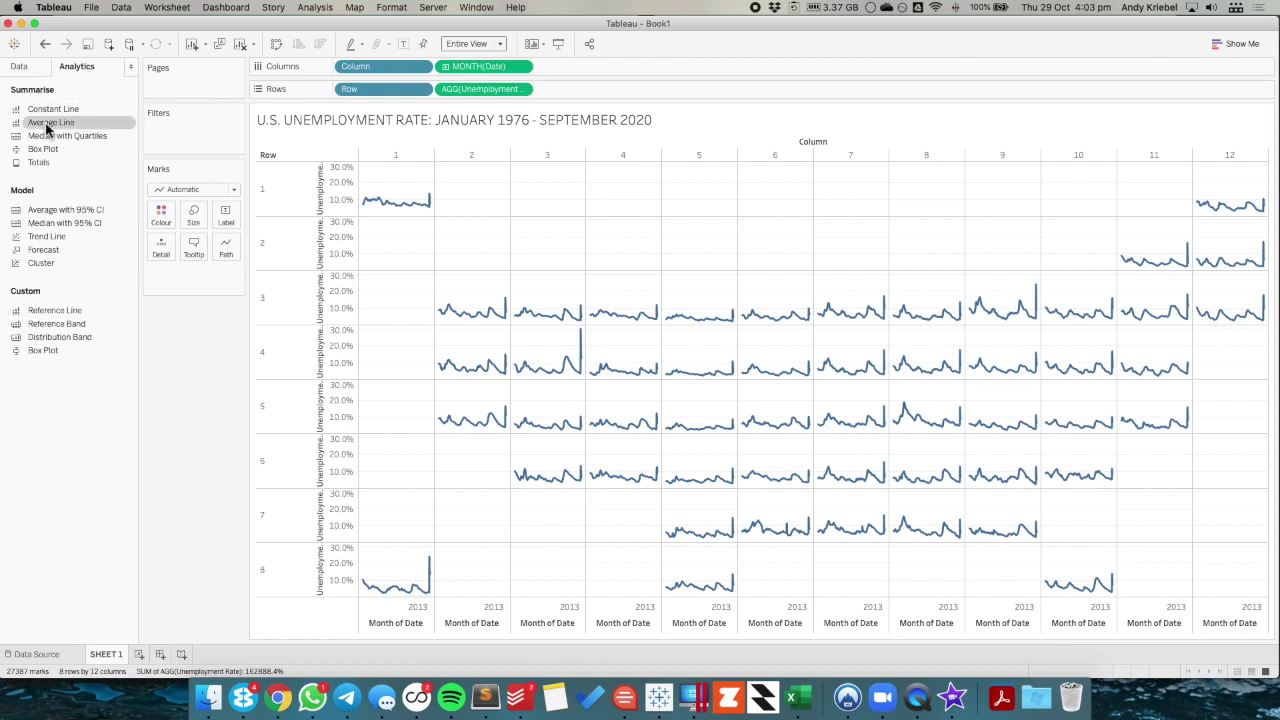
{"action": "left_click_drag", "start_coordinate": [46, 127], "coordinate": [425, 172]}
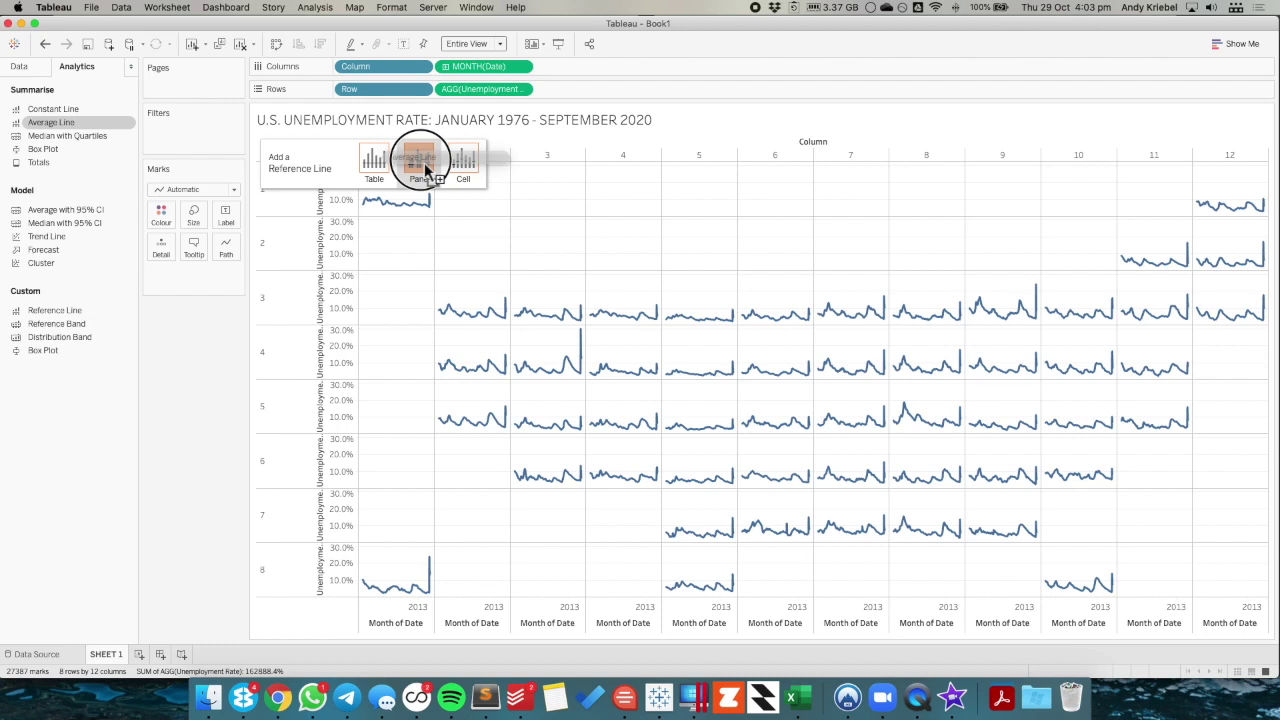
{"action": "left_click_drag", "start_coordinate": [425, 172], "coordinate": [427, 163]}
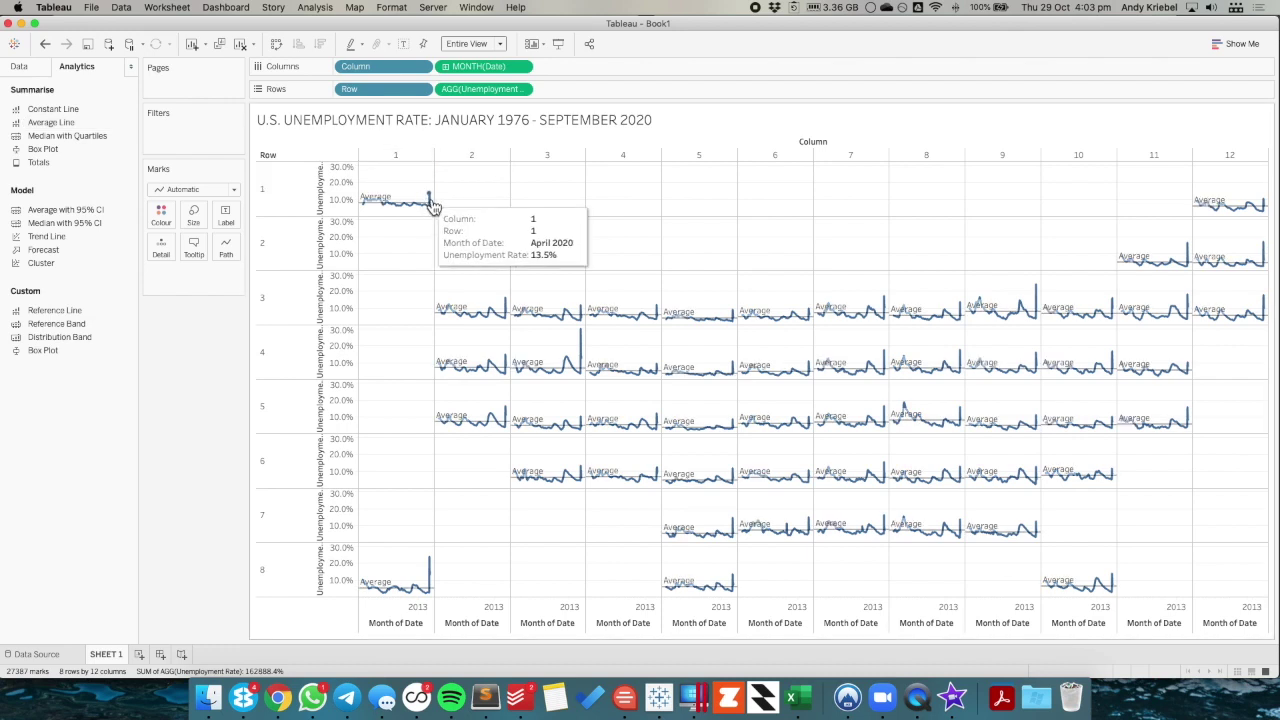
Set the average line's label and tooltip to None and give it a dotted dark style.
{"action": "left_click", "coordinate": [475, 316]}
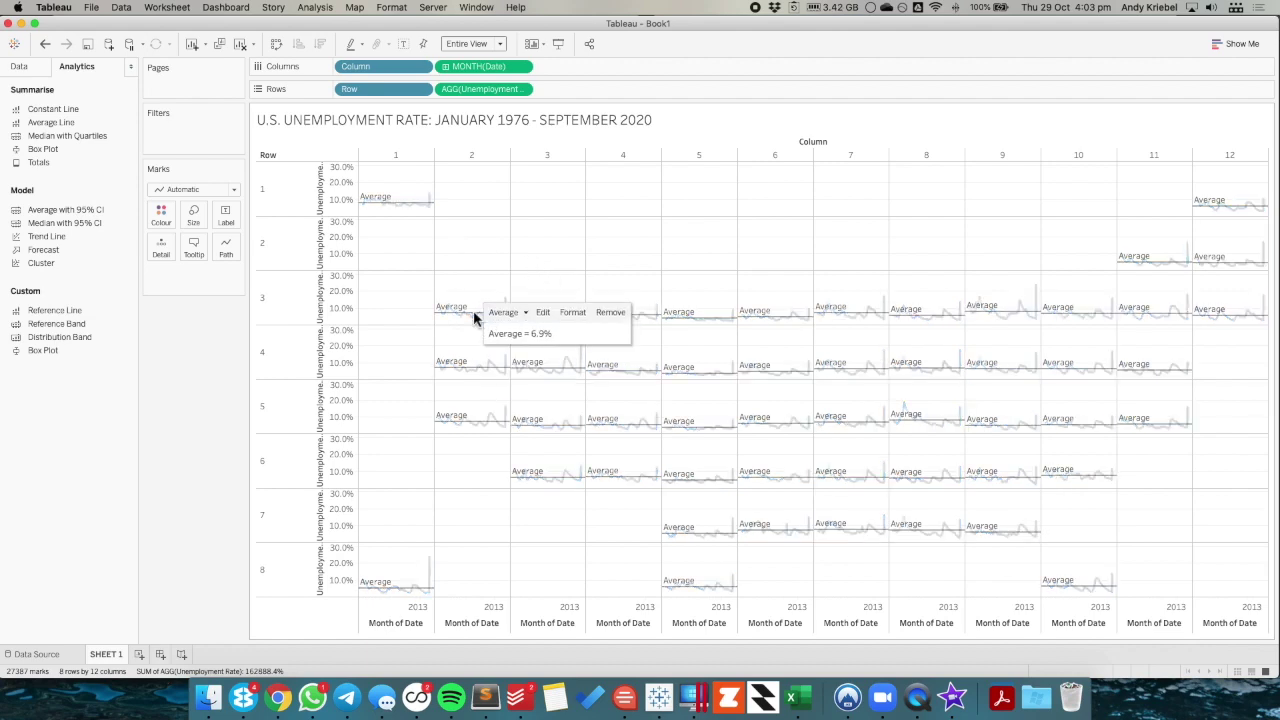
{"action": "left_click", "coordinate": [541, 314]}
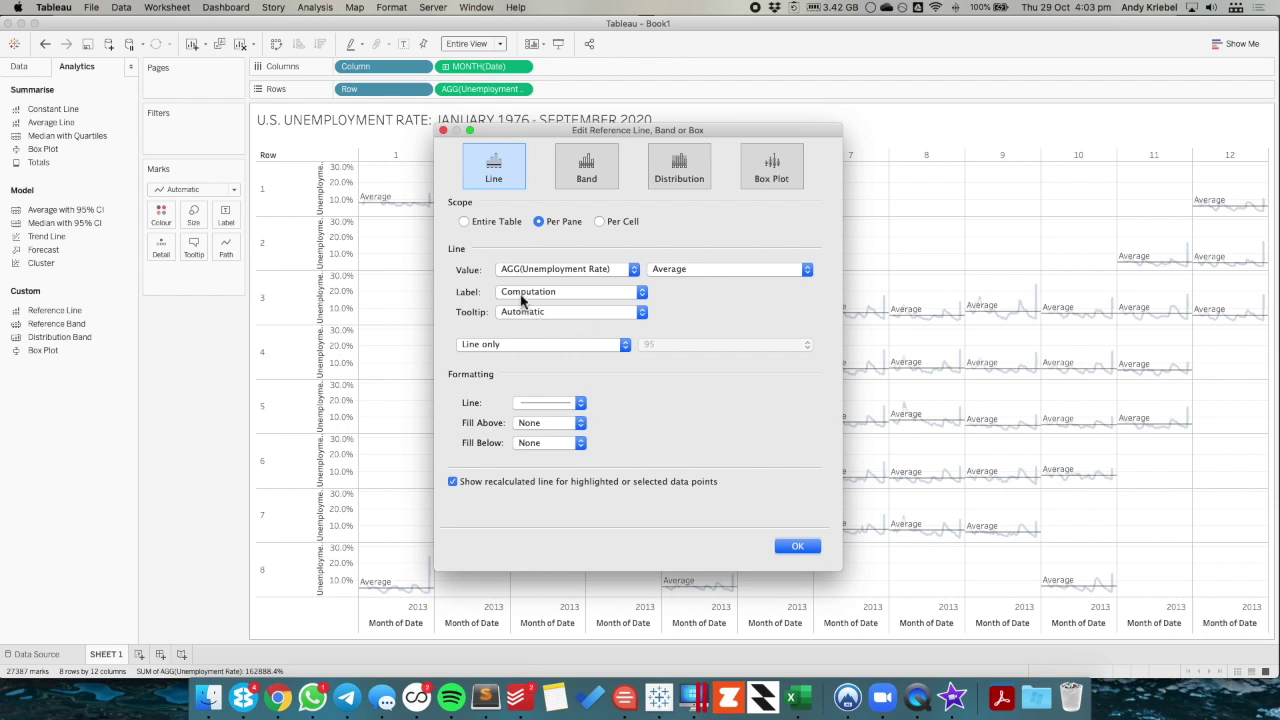
{"action": "left_click", "coordinate": [521, 292]}
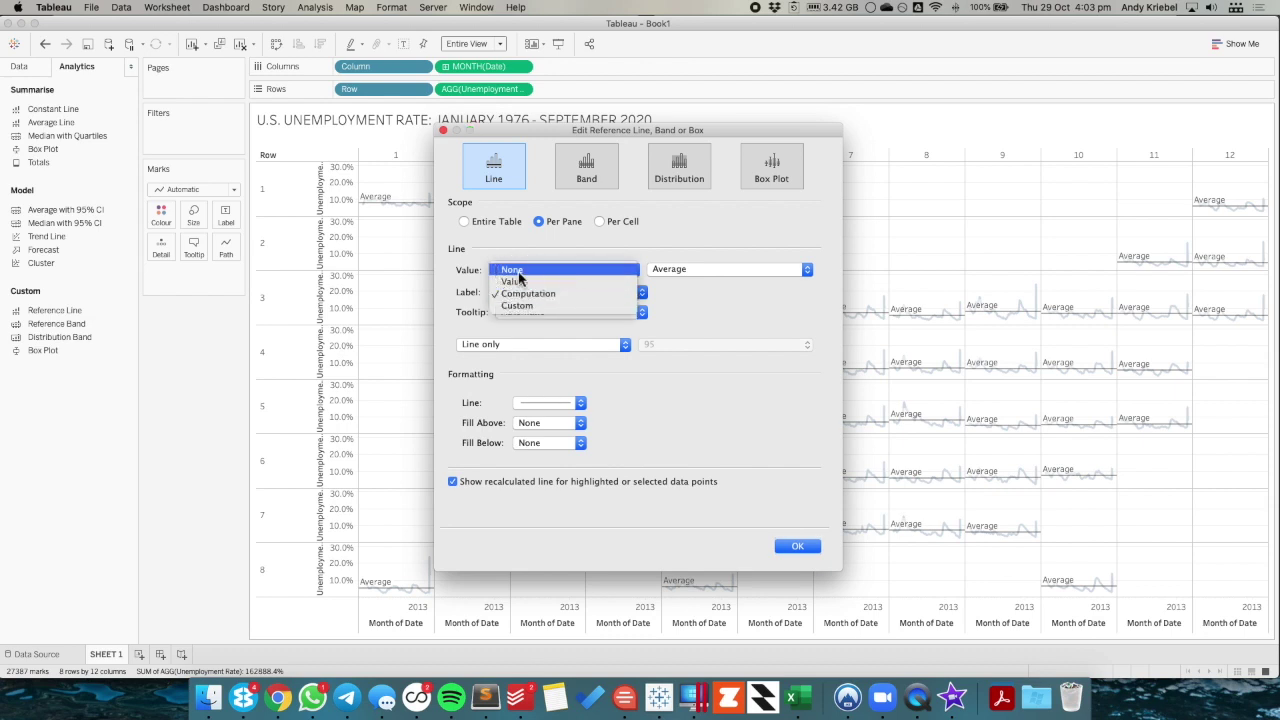
{"action": "left_click", "coordinate": [515, 268]}
{"action": "left_click", "coordinate": [519, 312]}
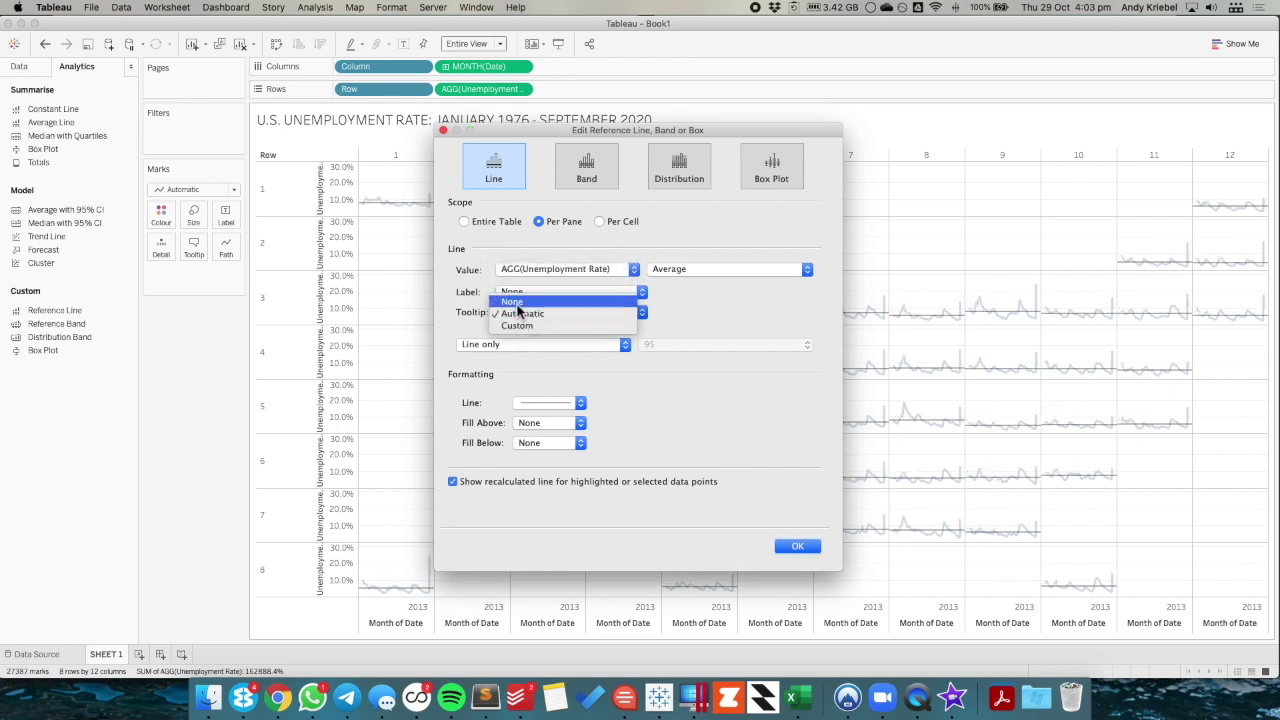
{"action": "left_click", "coordinate": [514, 292]}
{"action": "left_click", "coordinate": [546, 402]}
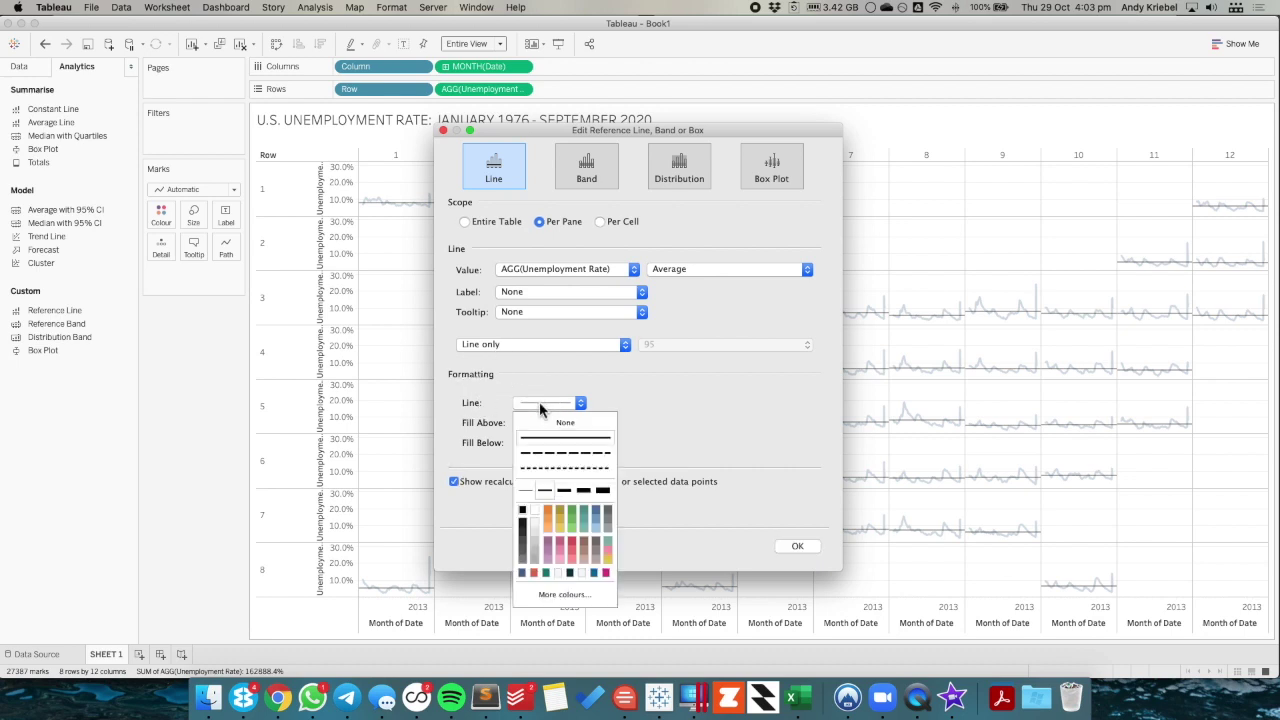
{"action": "left_click", "coordinate": [550, 468]}
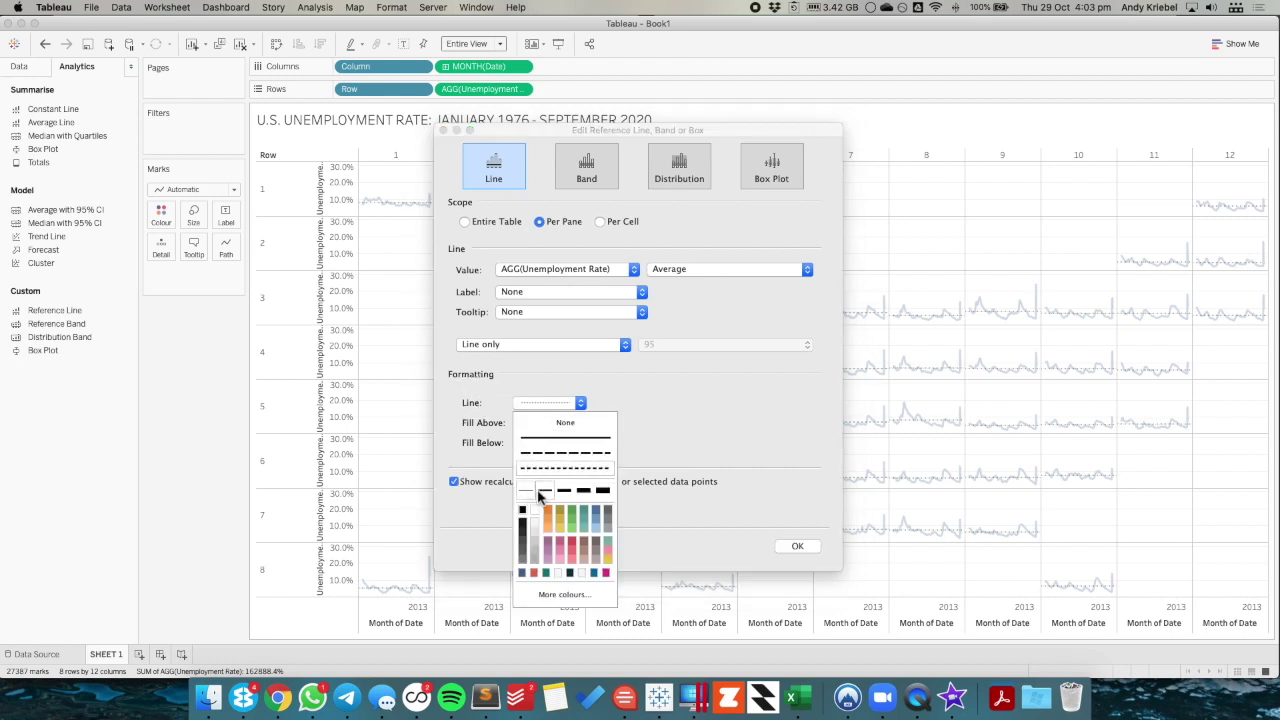
{"action": "left_click", "coordinate": [522, 514]}
{"action": "left_click", "coordinate": [462, 481]}
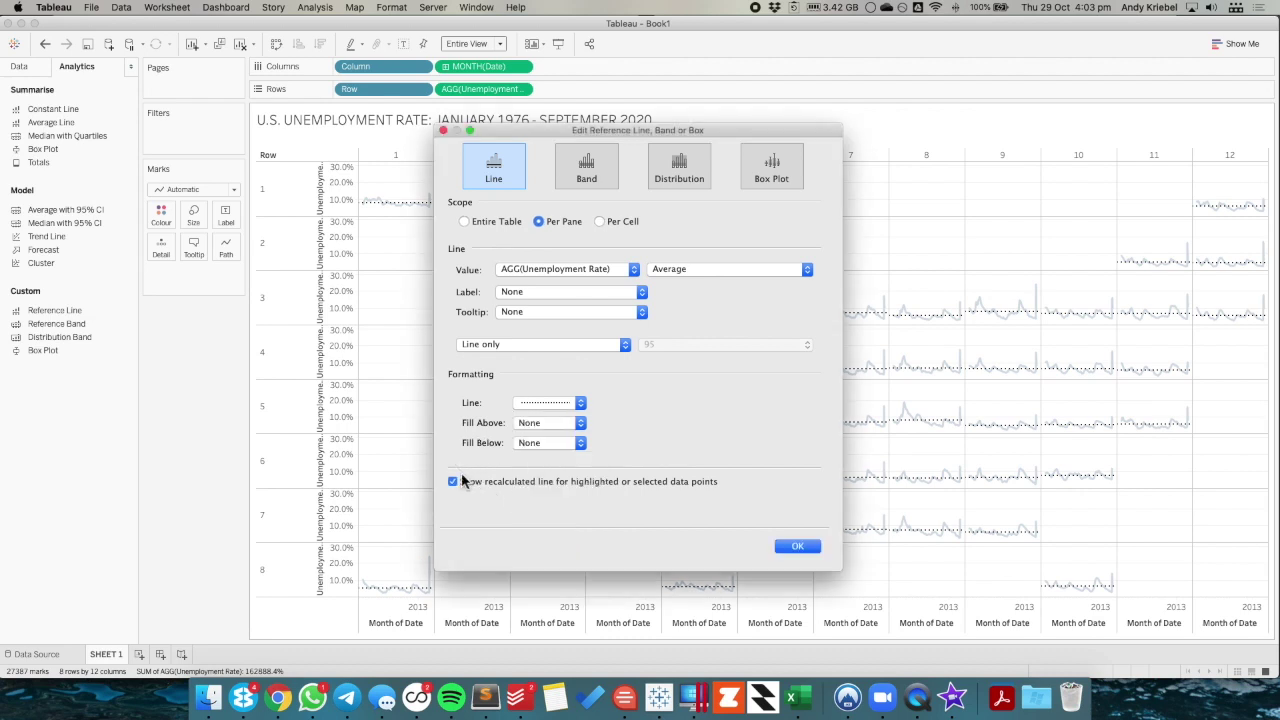
{"action": "left_click", "coordinate": [800, 549]}
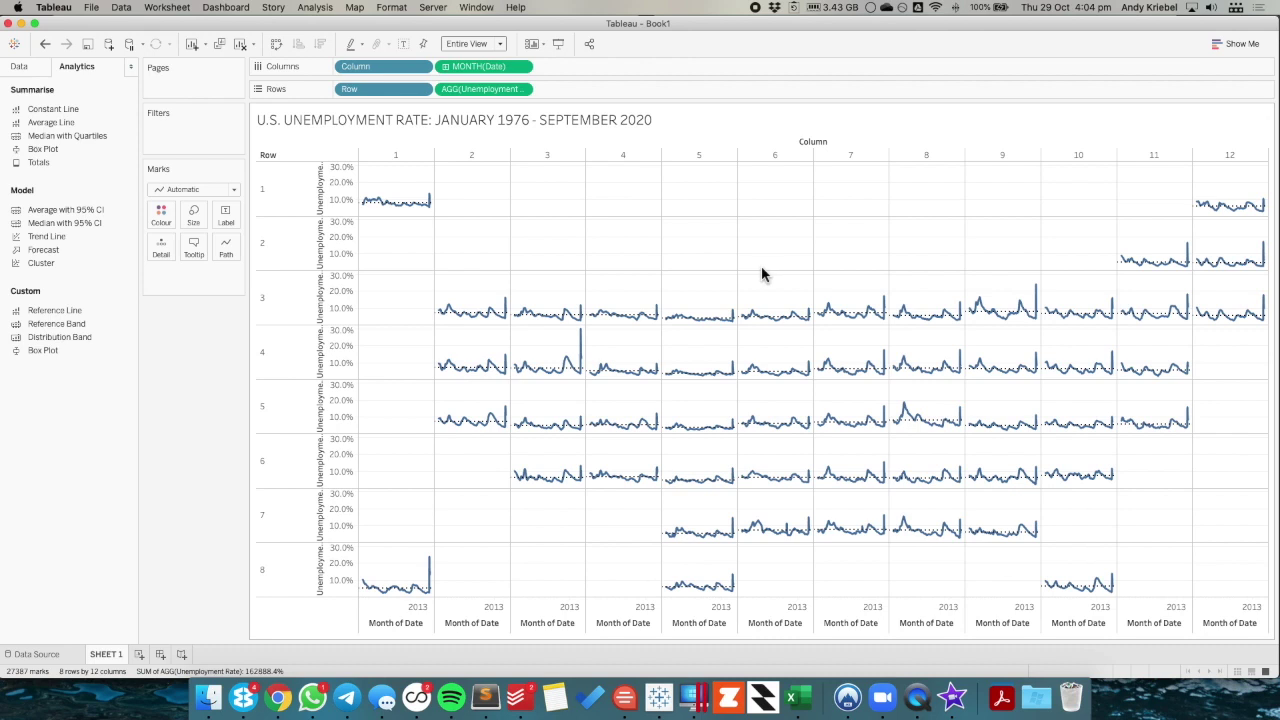
Shrink the mark size so the unemployment lines are thinner.
{"action": "left_click", "coordinate": [225, 245]}
{"action": "left_click_drag", "start_coordinate": [218, 255], "coordinate": [203, 248]}
{"action": "left_click", "coordinate": [195, 342]}
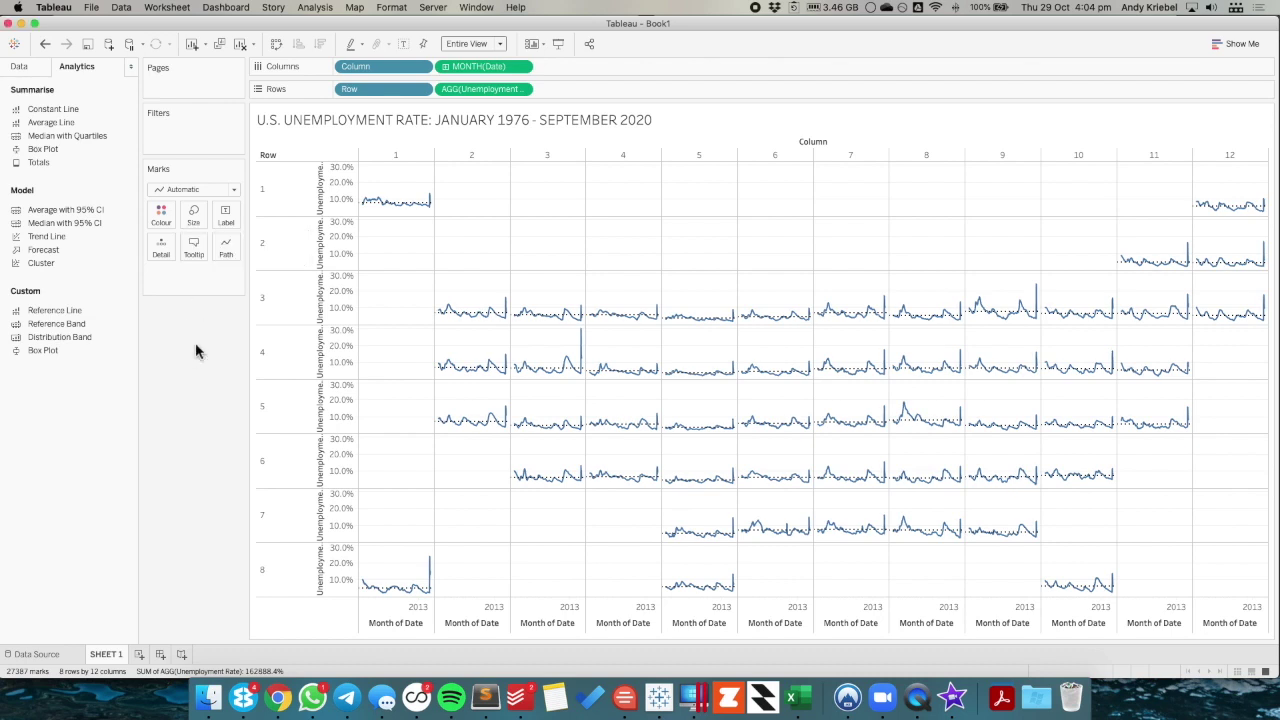
Turn off Show Header on the Column and Row pills.
{"action": "left_click", "coordinate": [423, 69]}
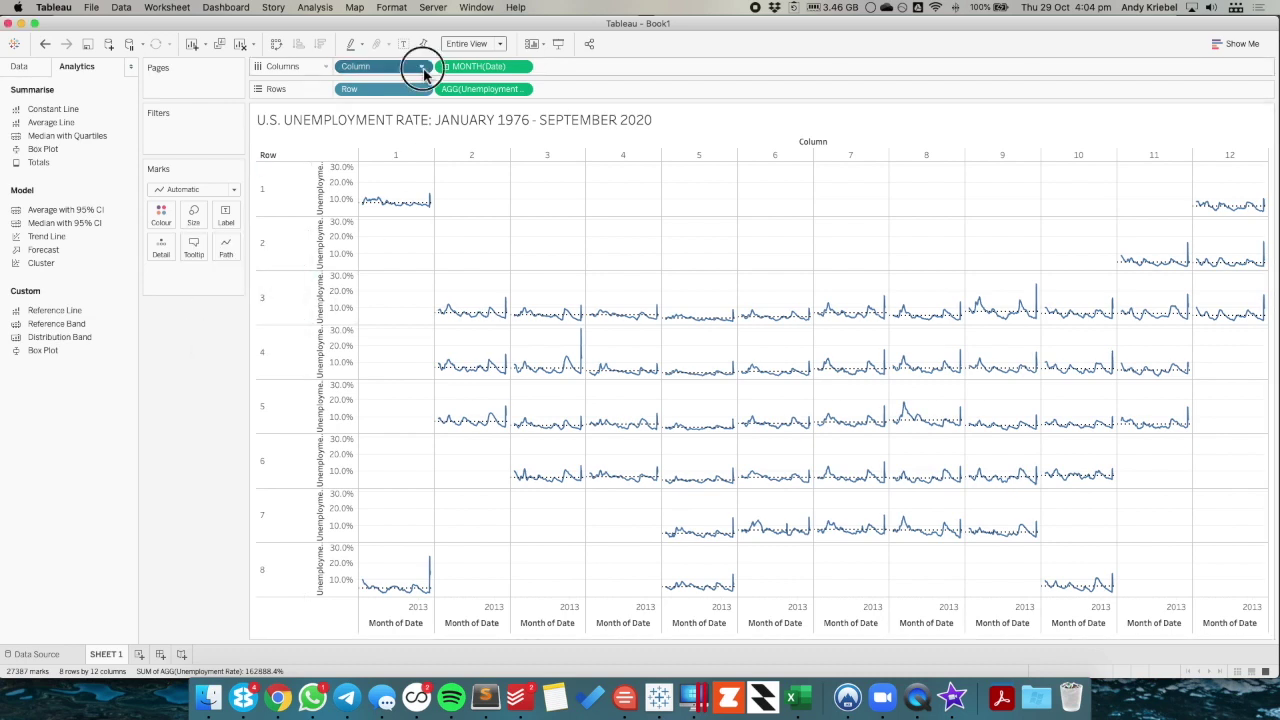
{"action": "left_click", "coordinate": [650, 215]}
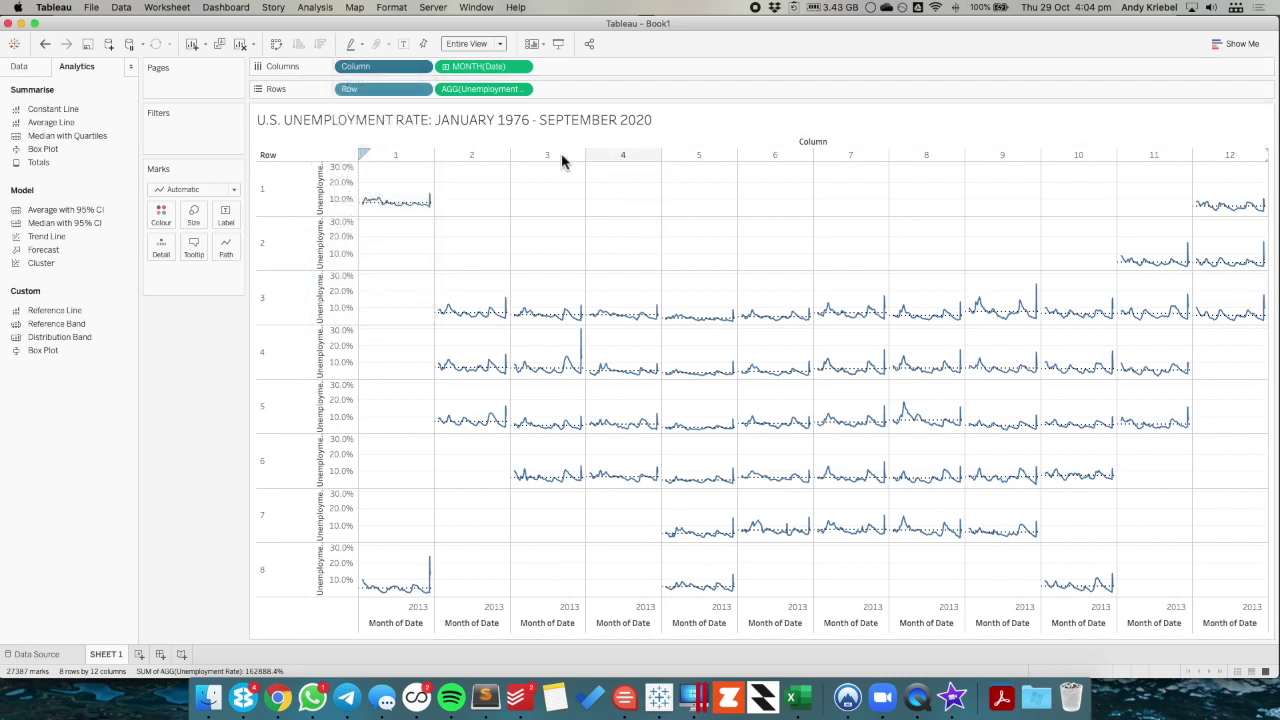
{"action": "left_click", "coordinate": [423, 68]}
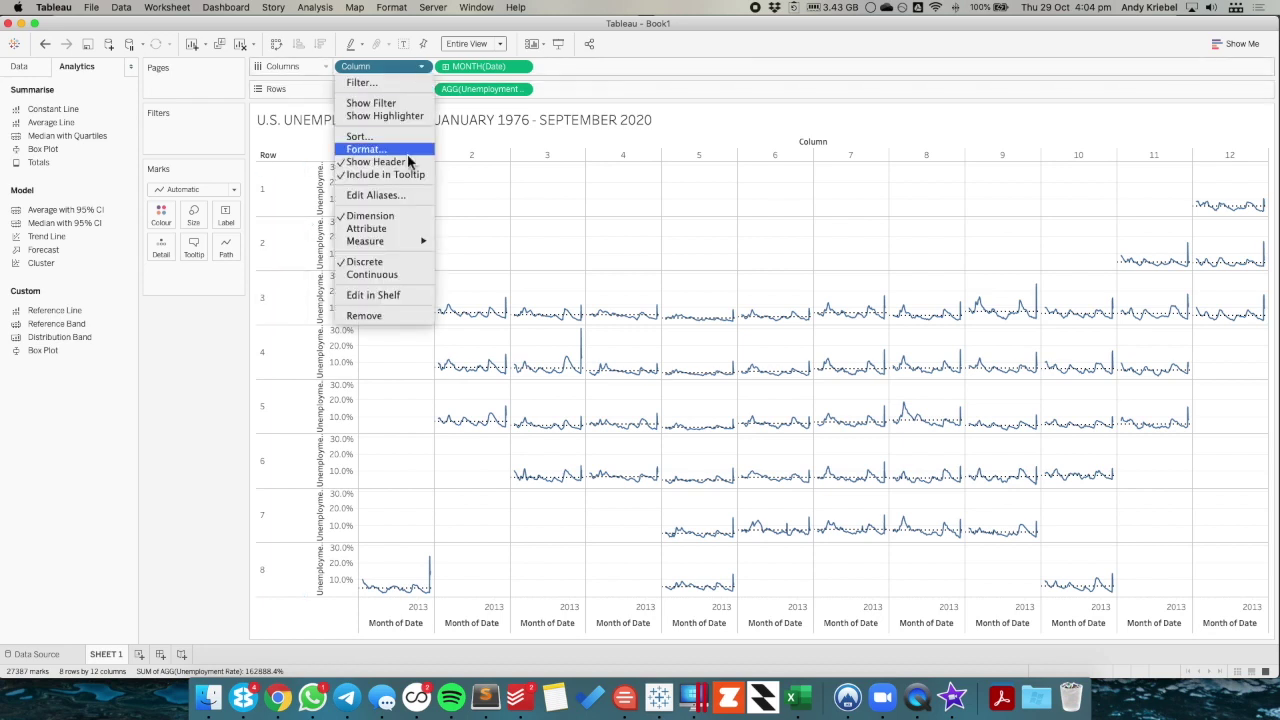
{"action": "left_click", "coordinate": [397, 166]}
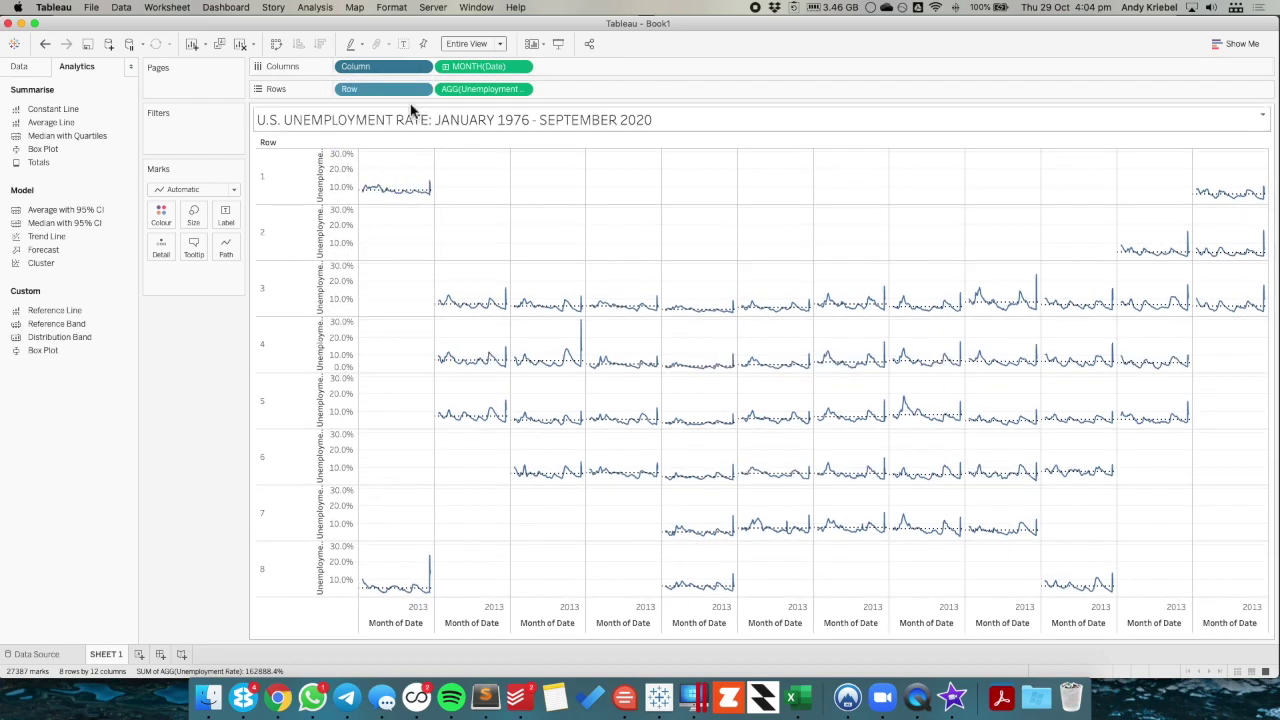
{"action": "left_click", "coordinate": [422, 89]}
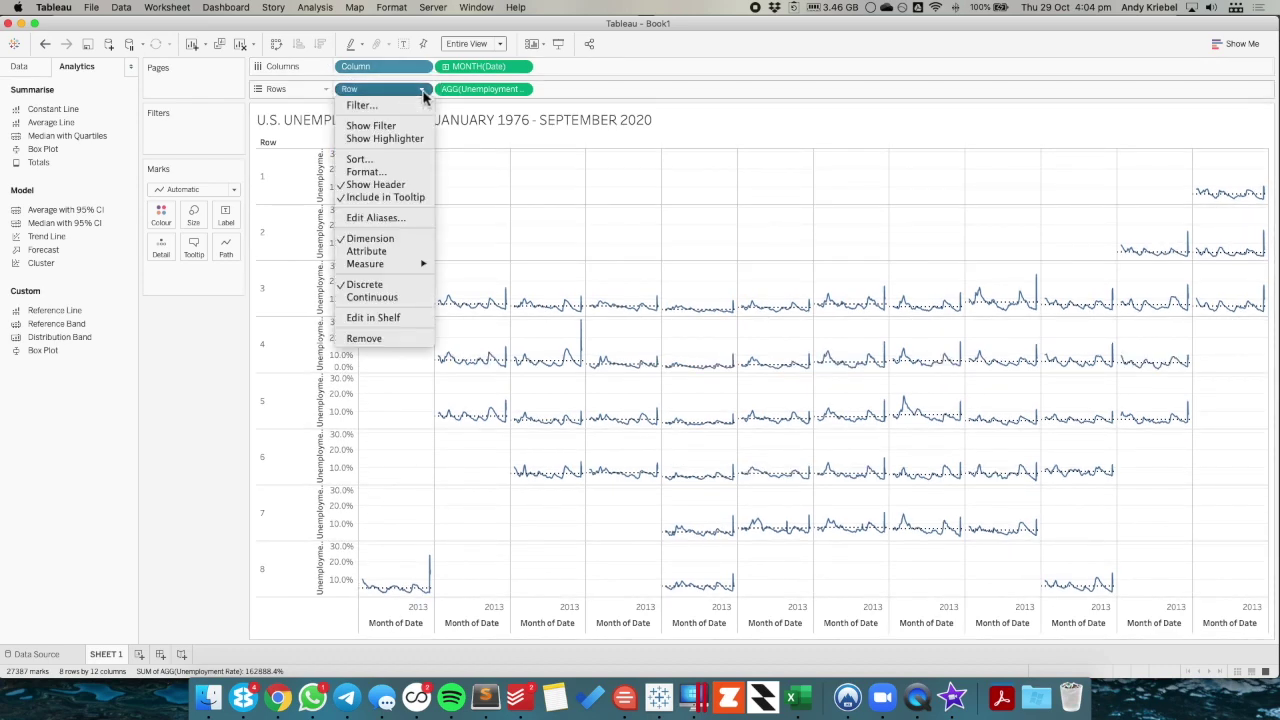
{"action": "left_click", "coordinate": [400, 186]}
{"action": "left_click", "coordinate": [521, 90]}
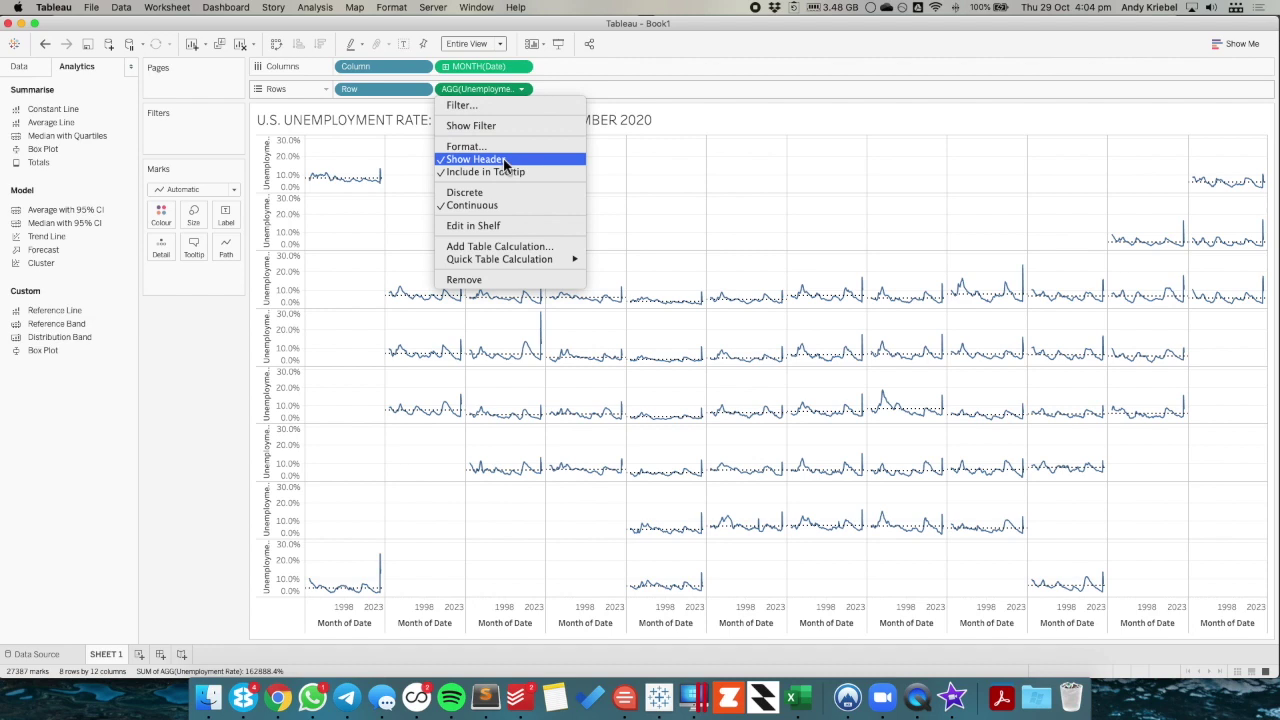
{"action": "left_click", "coordinate": [305, 242]}
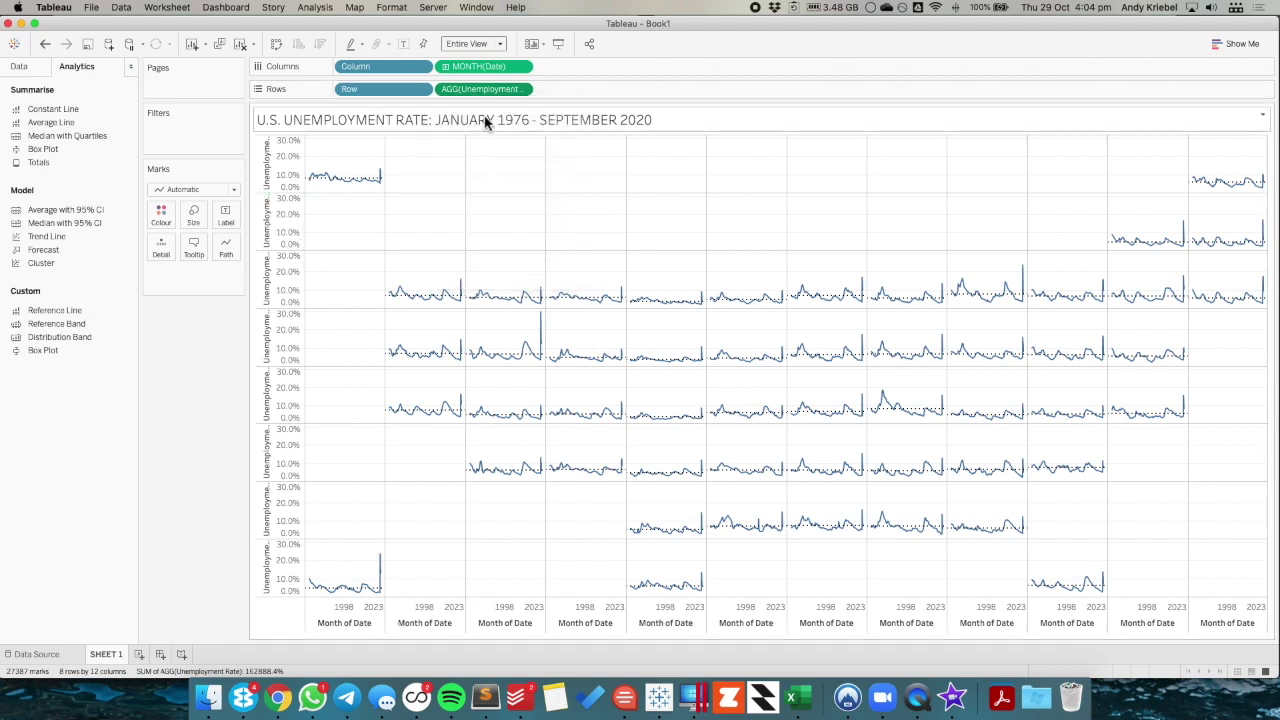
{"action": "right_click", "coordinate": [492, 221]}
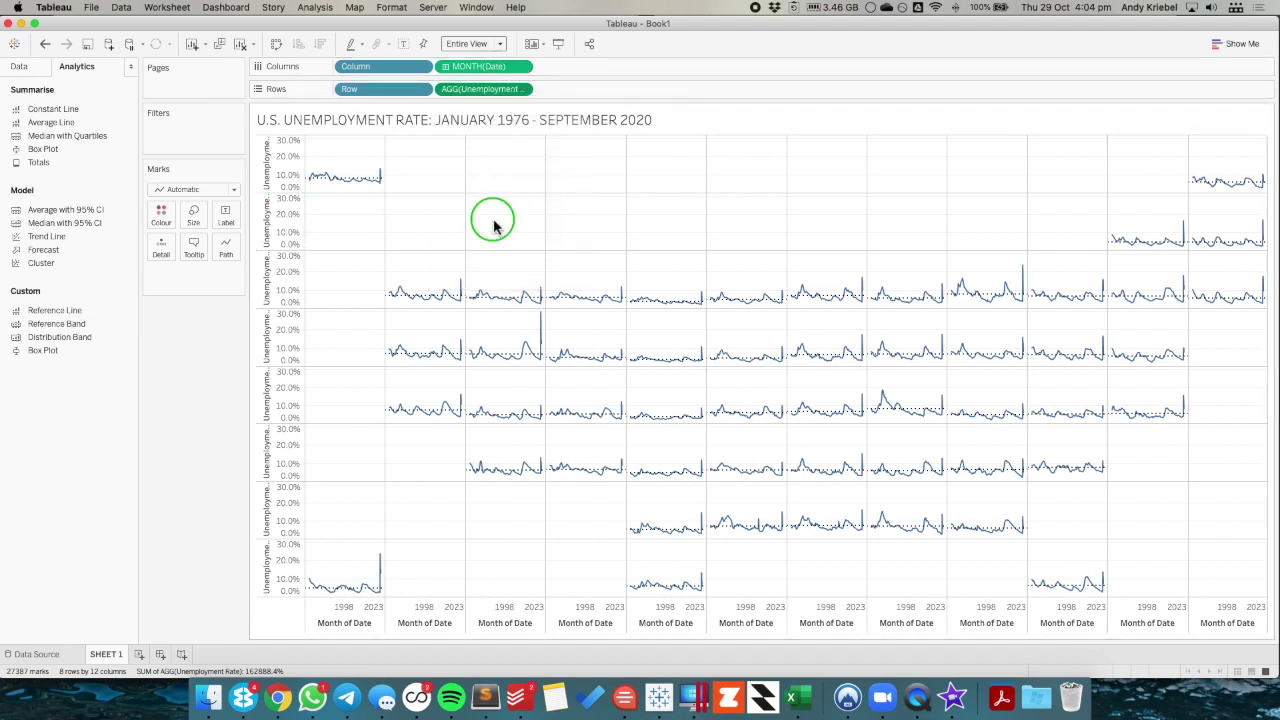
Set the row and column pane dividers to None in the sheet's border formatting.
{"action": "left_click", "coordinate": [524, 288]}
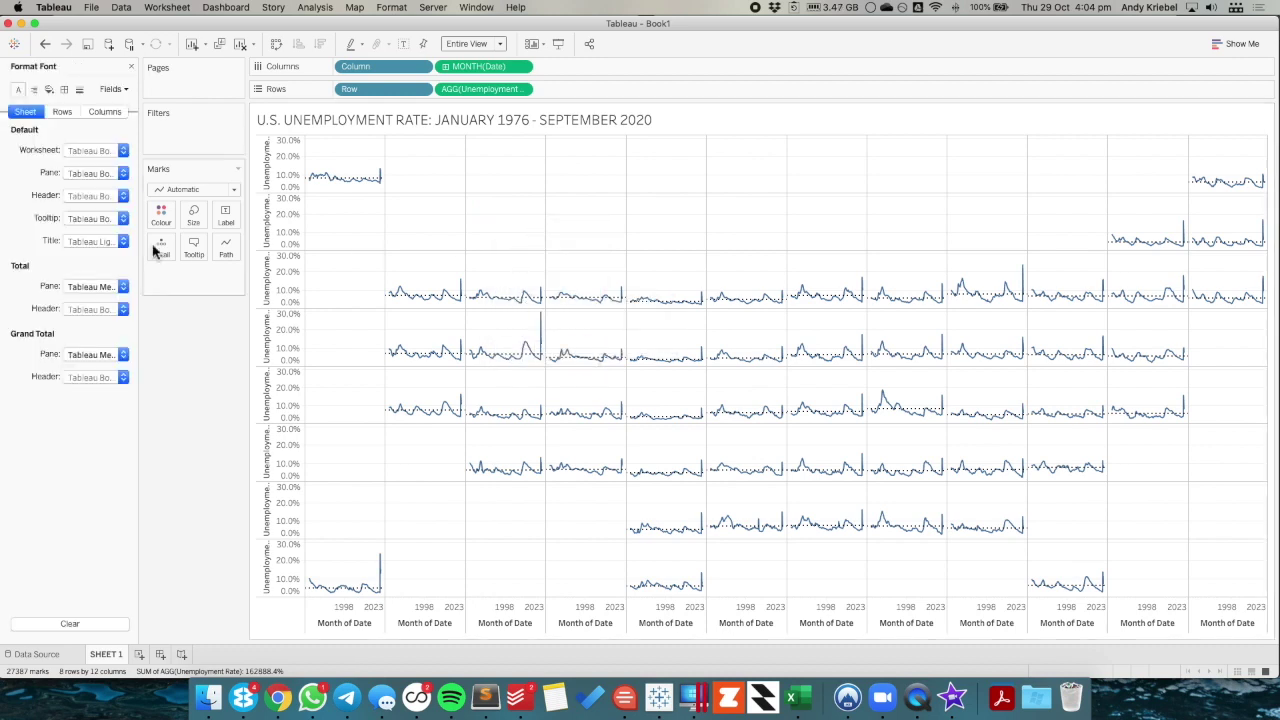
{"action": "left_click", "coordinate": [66, 90]}
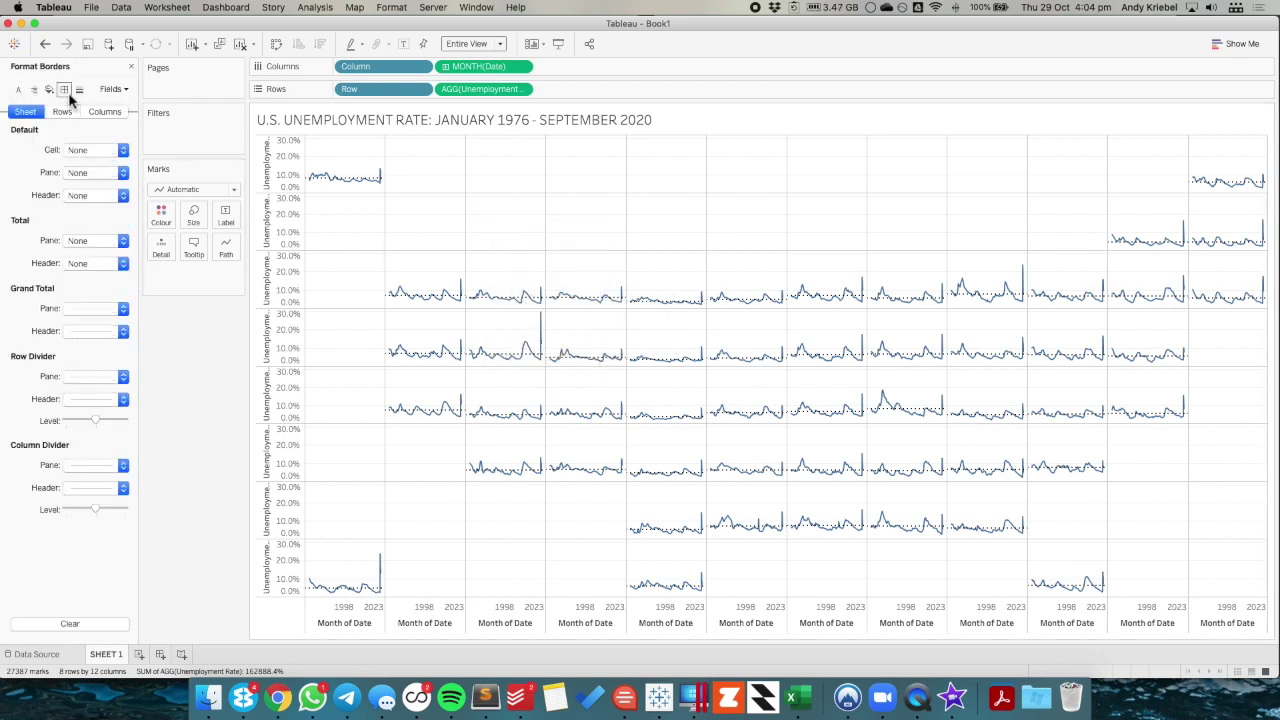
{"action": "left_click", "coordinate": [95, 376]}
{"action": "left_click", "coordinate": [30, 408]}
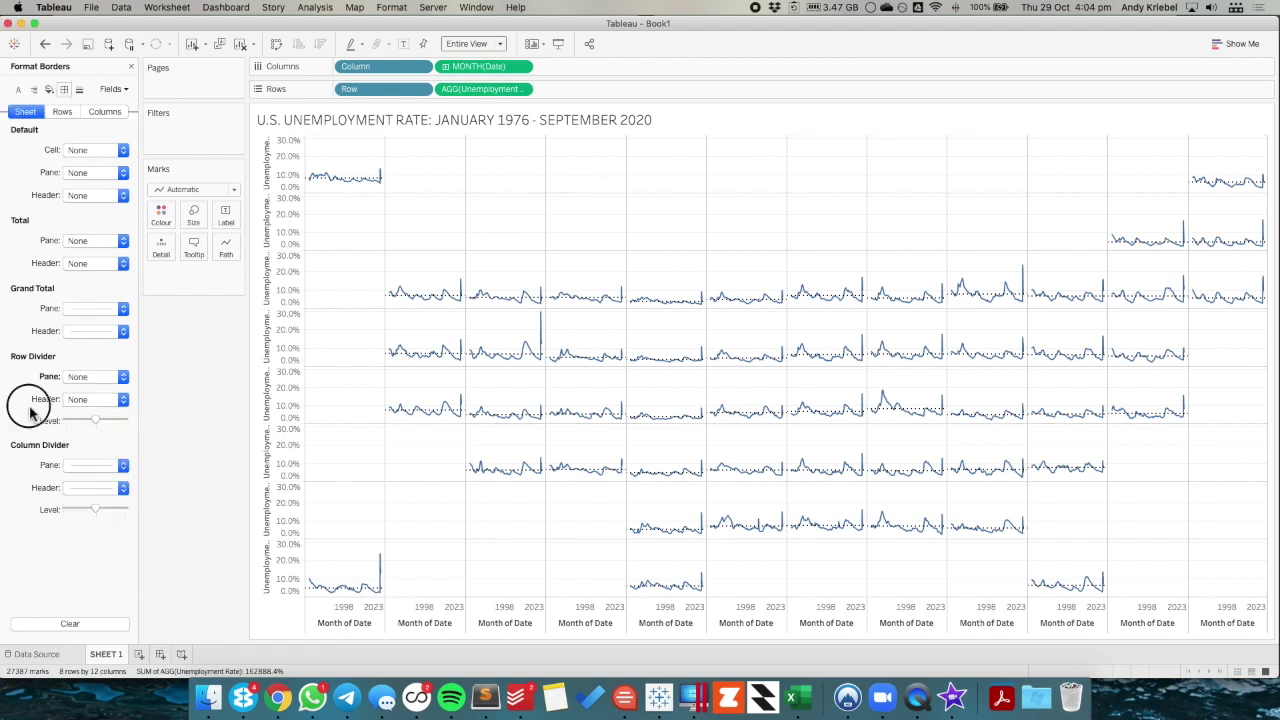
{"action": "left_click", "coordinate": [95, 466]}
{"action": "left_click", "coordinate": [115, 485]}
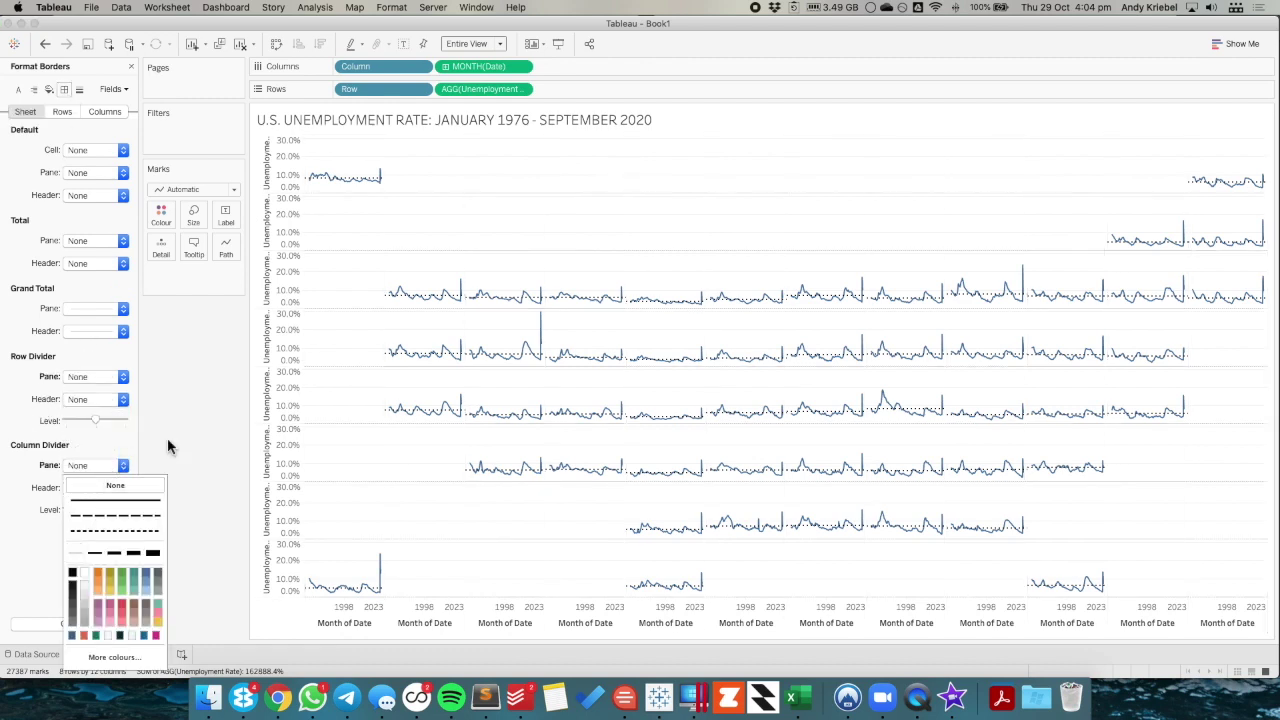
{"action": "left_click", "coordinate": [191, 380]}
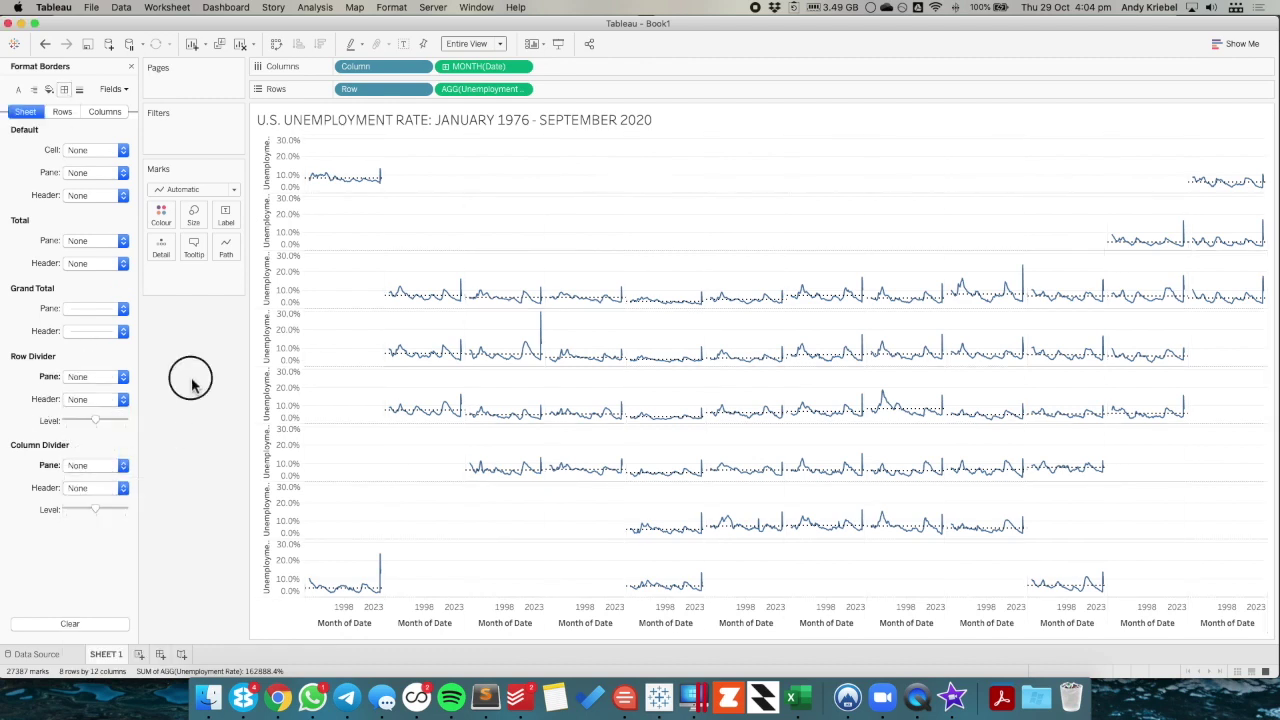
Set grid lines and zero lines to None in the sheet's line formatting.
{"action": "left_click", "coordinate": [79, 89]}
{"action": "left_click", "coordinate": [85, 150]}
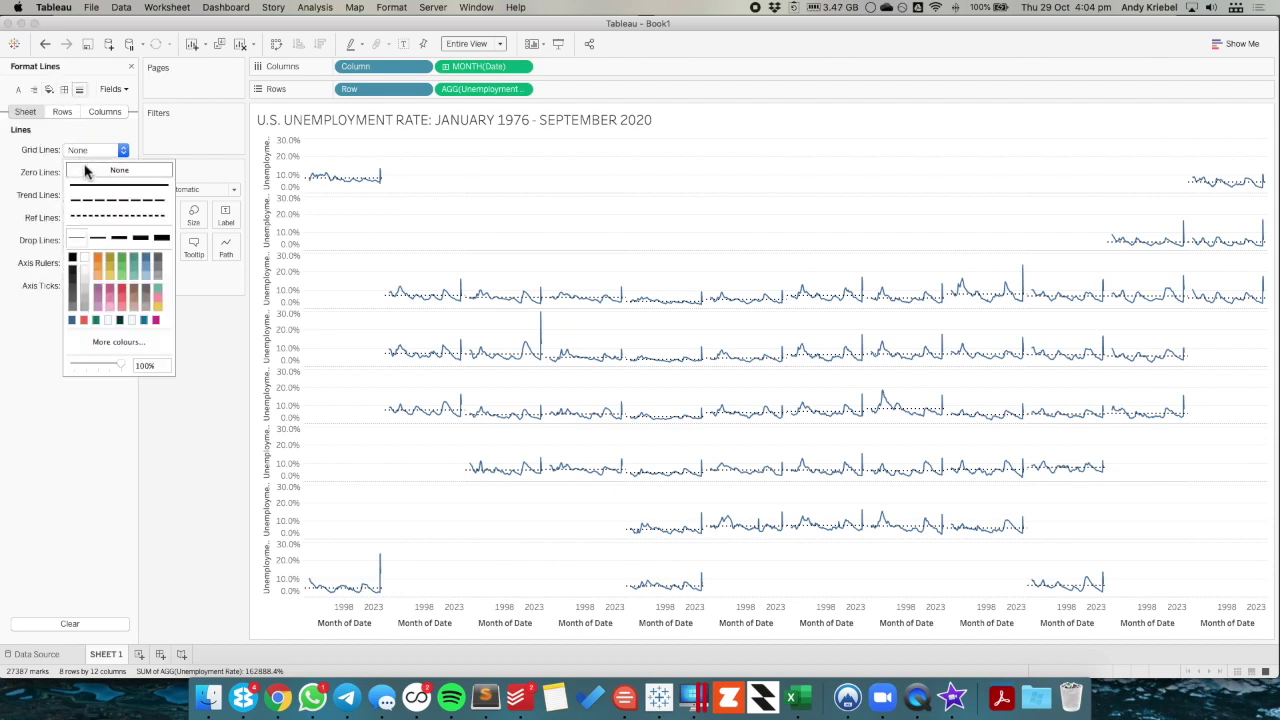
{"action": "left_click", "coordinate": [118, 172]}
{"action": "left_click", "coordinate": [92, 172]}
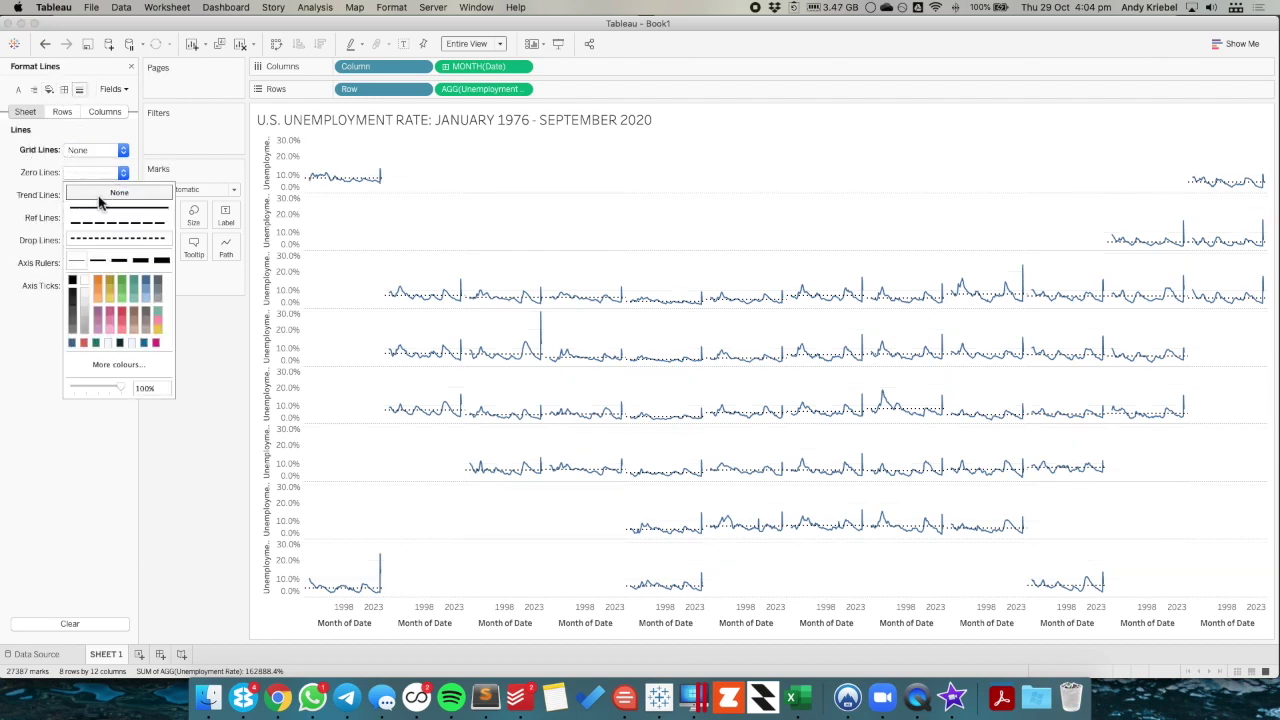
{"action": "left_click", "coordinate": [92, 192]}
{"action": "left_click", "coordinate": [211, 391]}
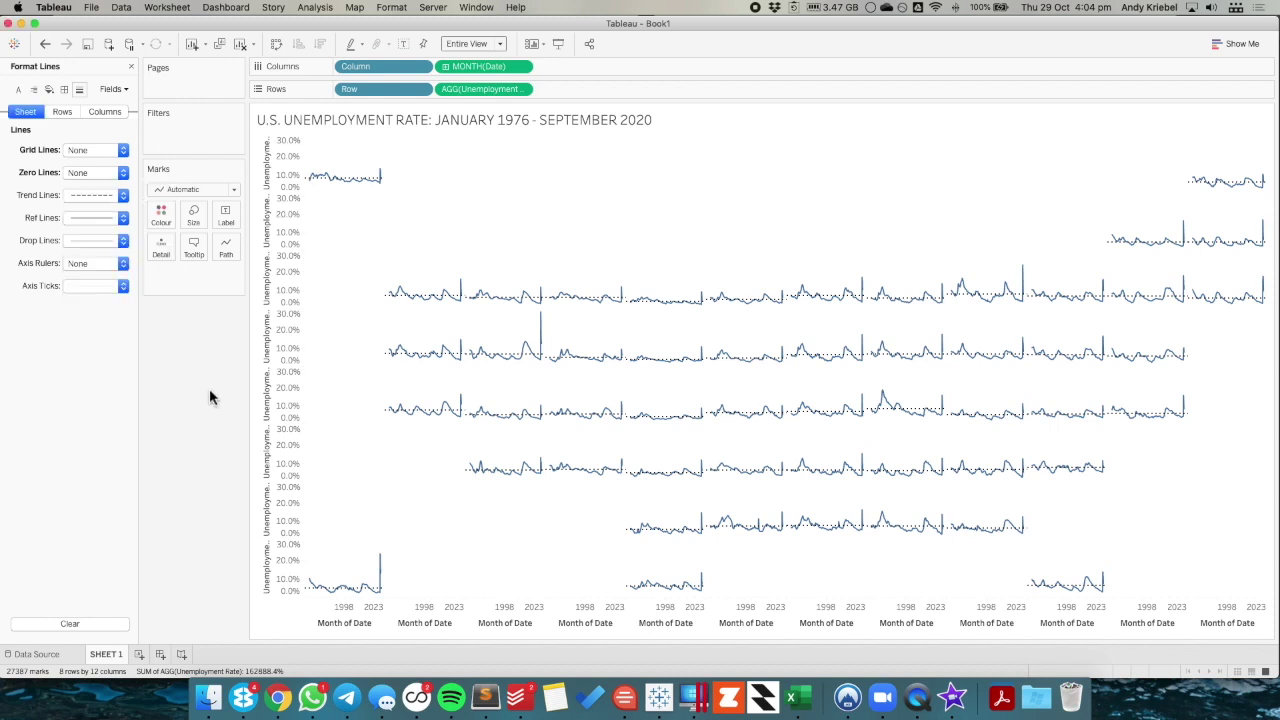
{"action": "left_click", "coordinate": [131, 66]}
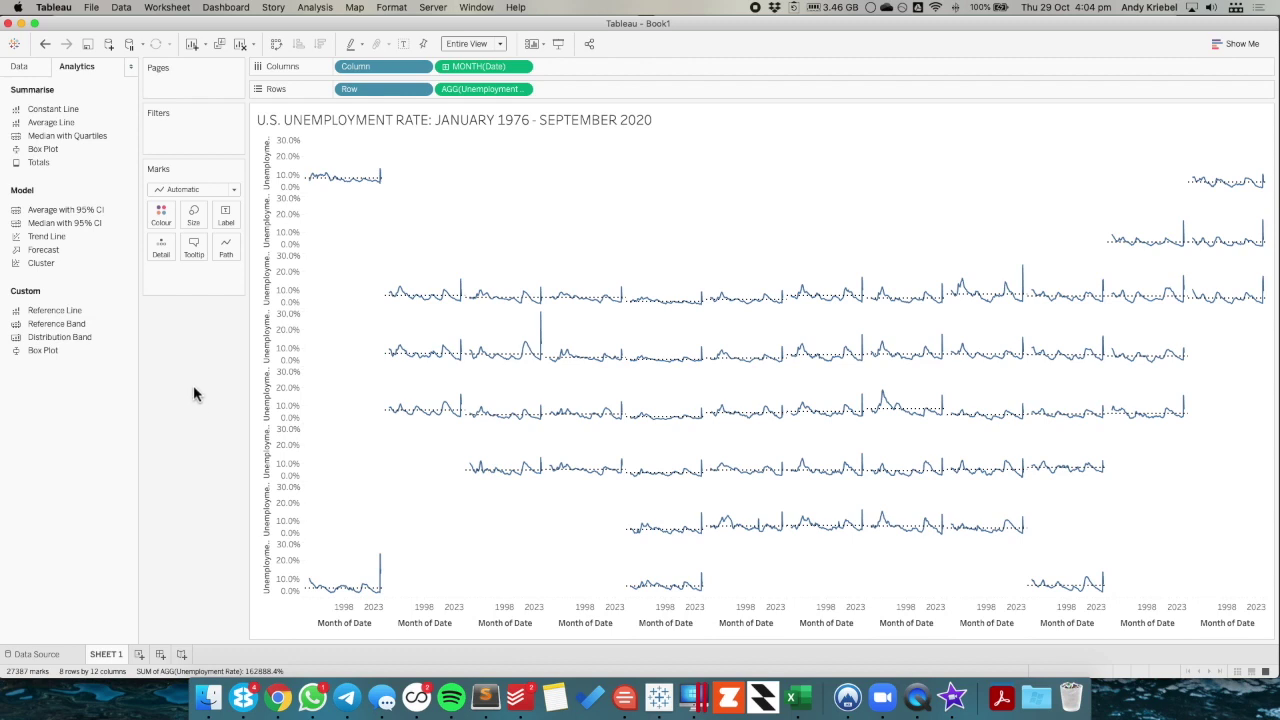
Label the lines with Abbreviation, using Line Ends with 'Label end of line' unchecked.
{"action": "left_click", "coordinate": [19, 66]}
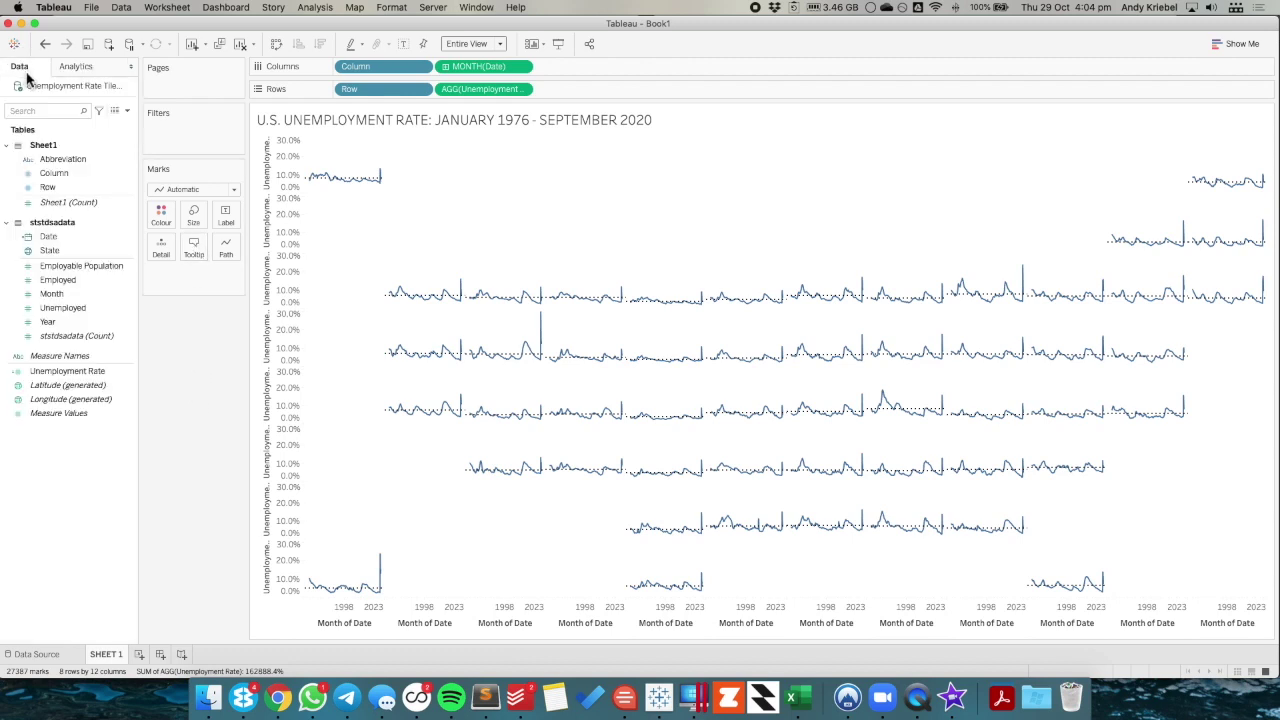
{"action": "left_click", "coordinate": [52, 252]}
{"action": "left_click_drag", "start_coordinate": [62, 159], "coordinate": [232, 224]}
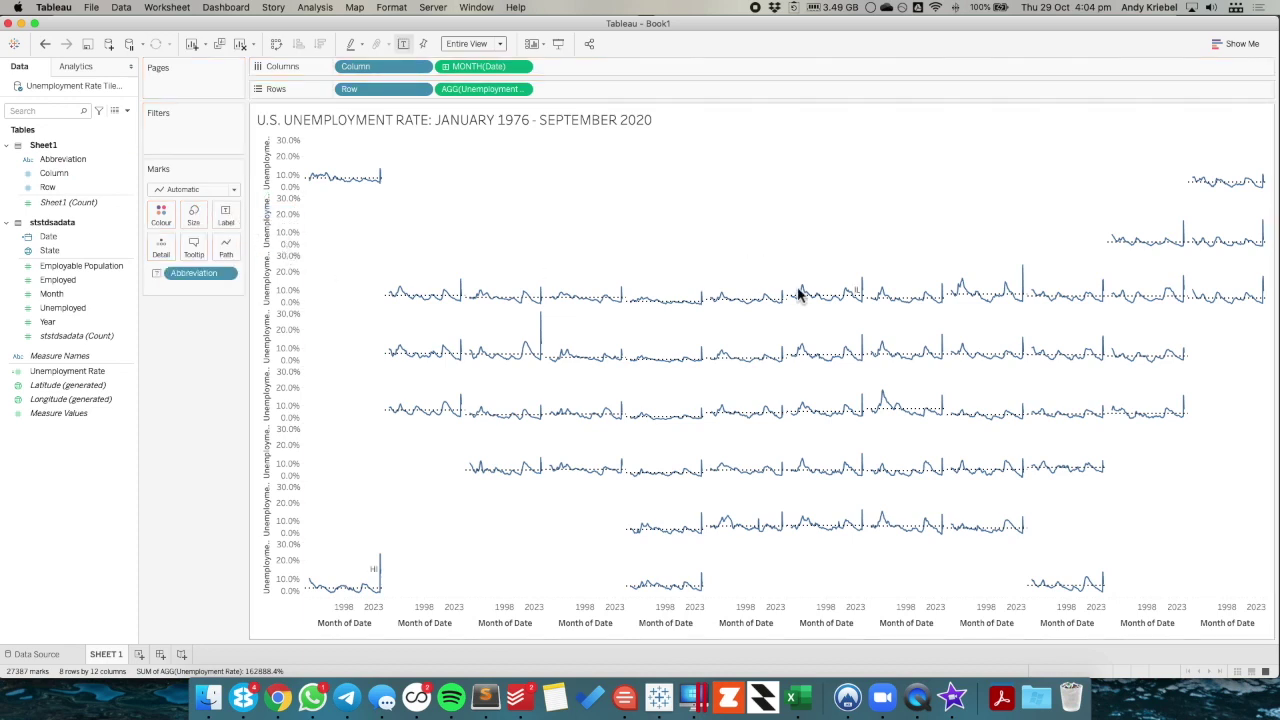
{"action": "mouse_move", "coordinate": [852, 302]}
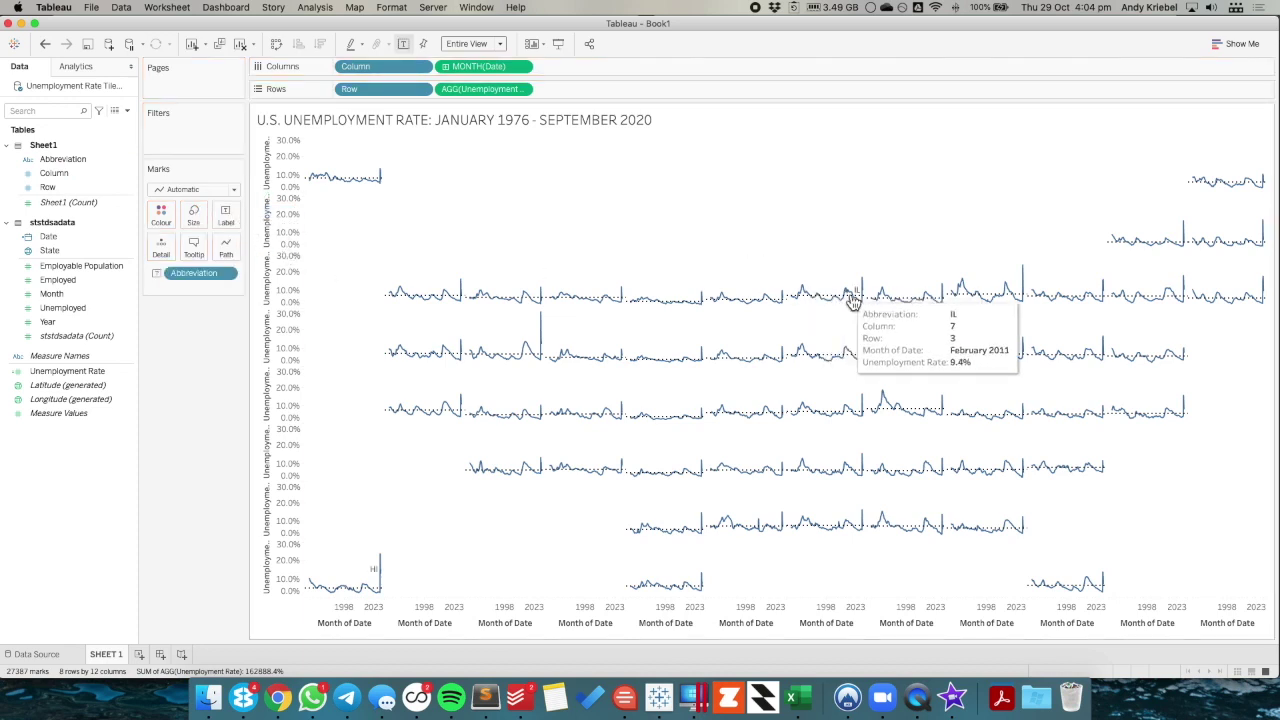
{"action": "left_click", "coordinate": [229, 218]}
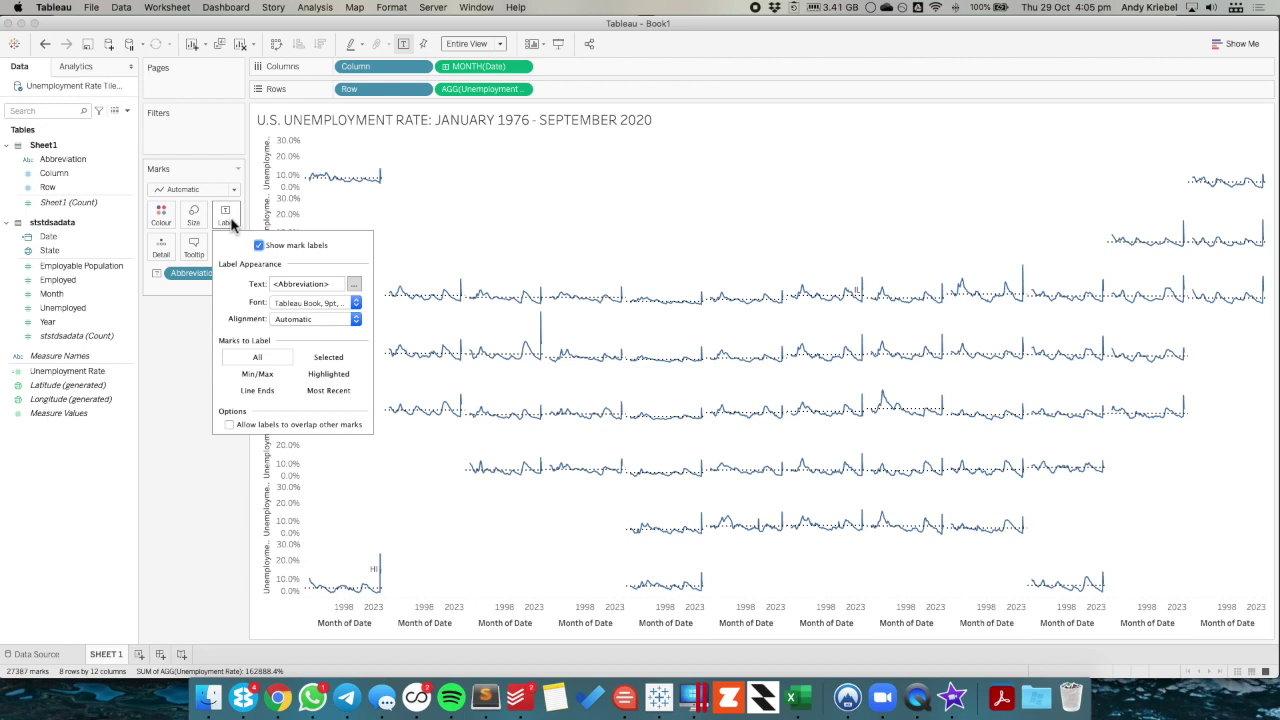
{"action": "left_click", "coordinate": [259, 392]}
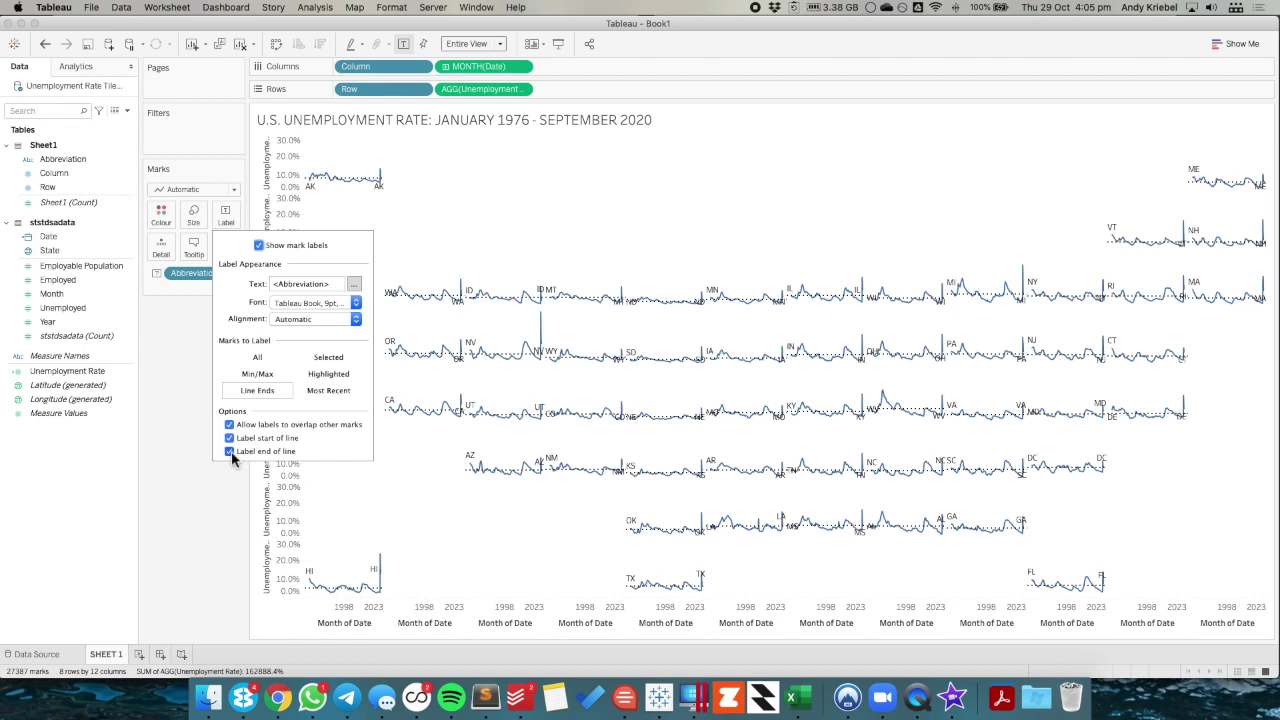
{"action": "left_click", "coordinate": [230, 451]}
{"action": "left_click", "coordinate": [567, 251]}
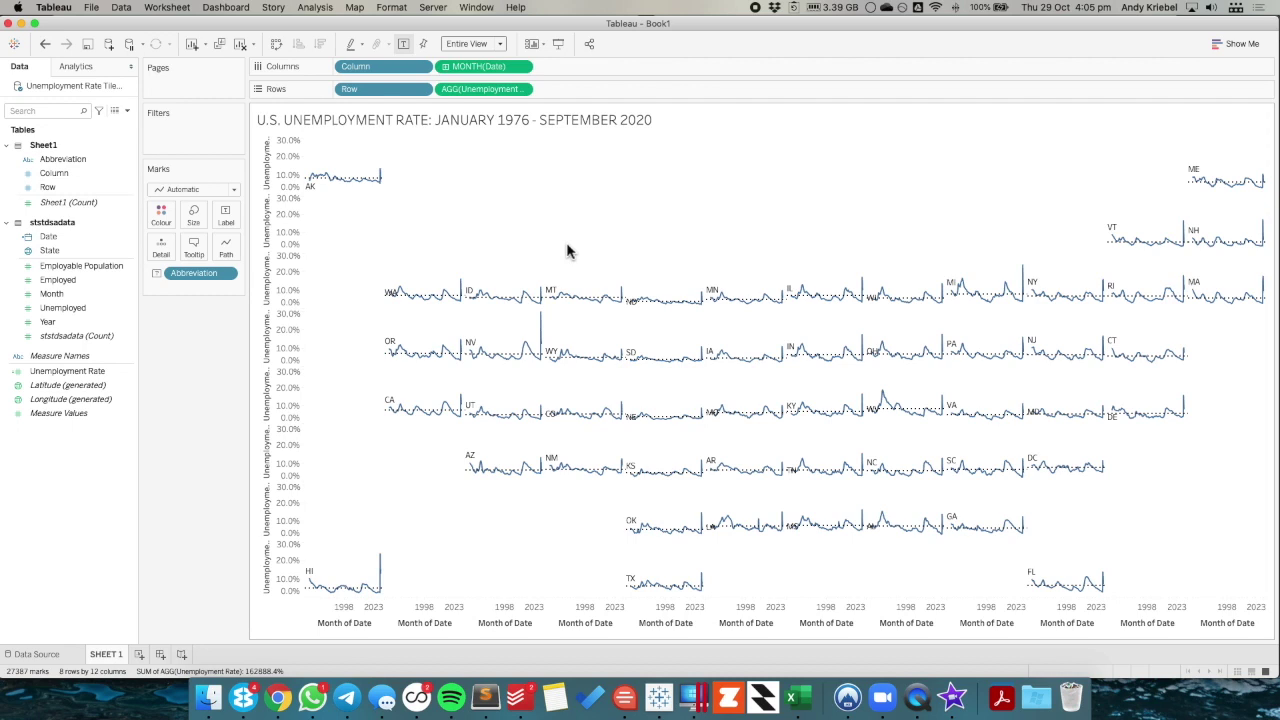
Hide the MONTH(Date) and unemployment axis headers and rename the sheet 'Line Chart Tile Map'.
{"action": "left_click", "coordinate": [522, 67]}
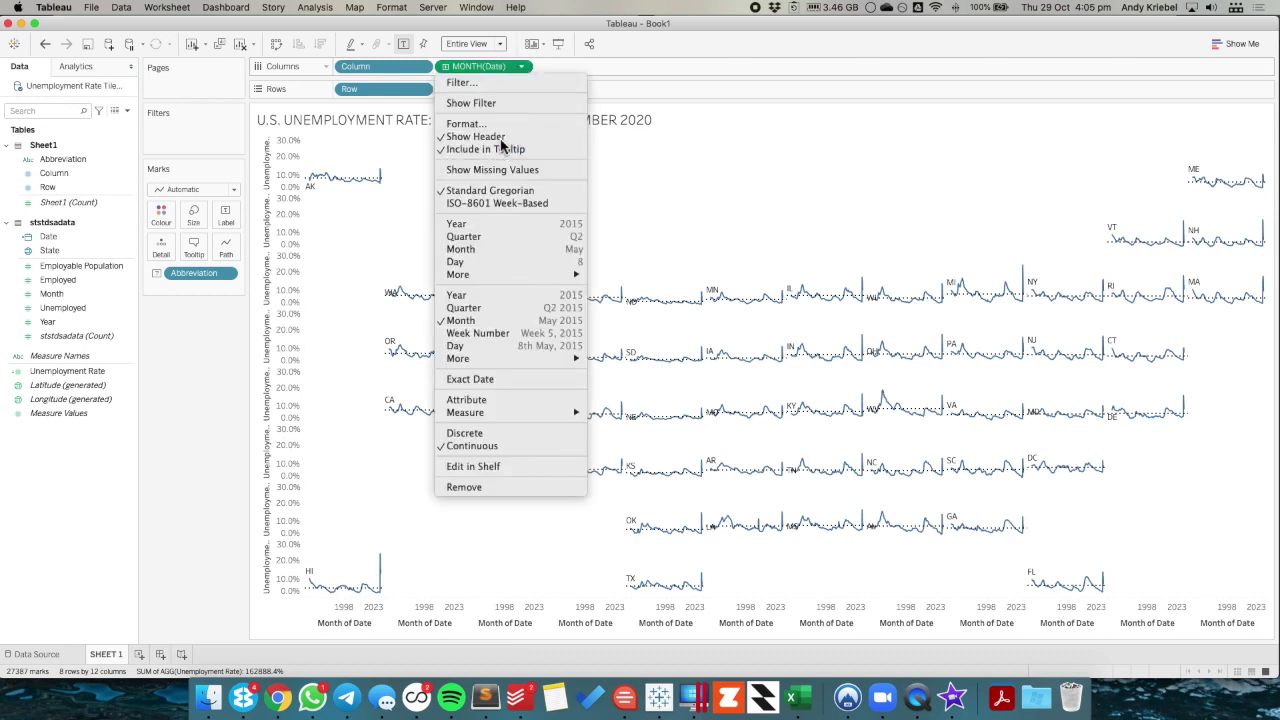
{"action": "left_click", "coordinate": [501, 138]}
{"action": "left_click", "coordinate": [522, 89]}
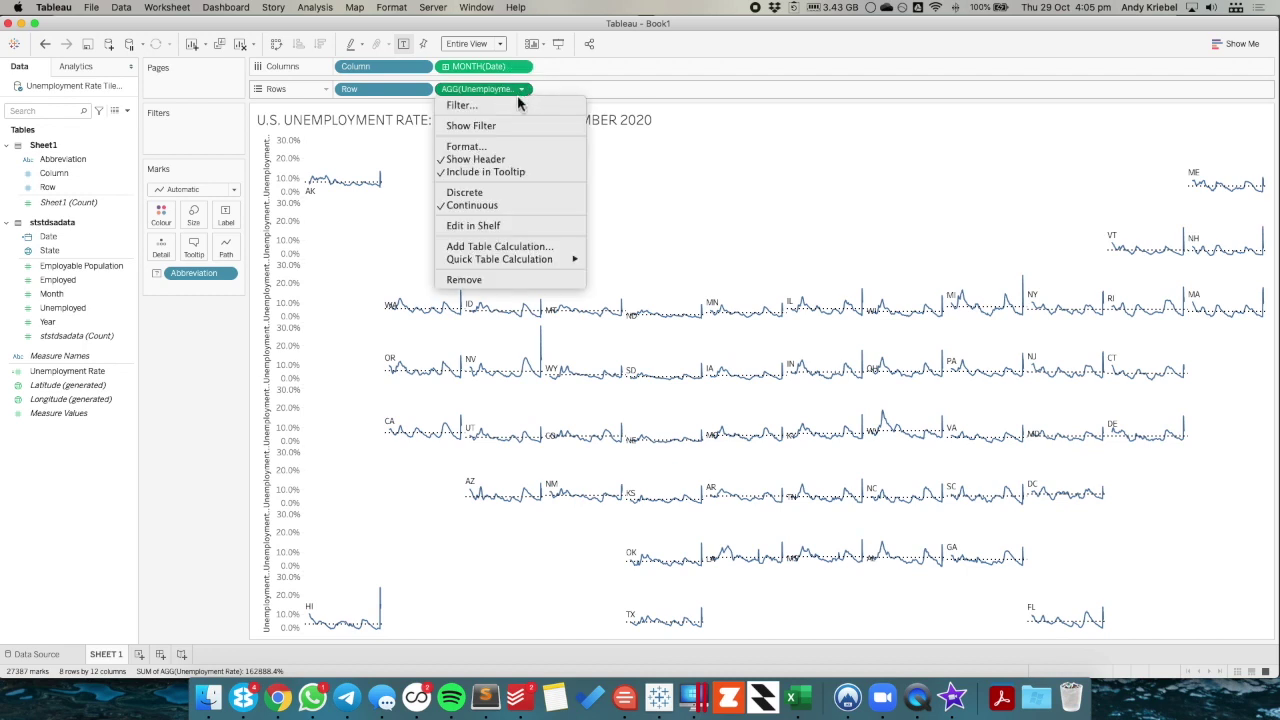
{"action": "left_click", "coordinate": [497, 160]}
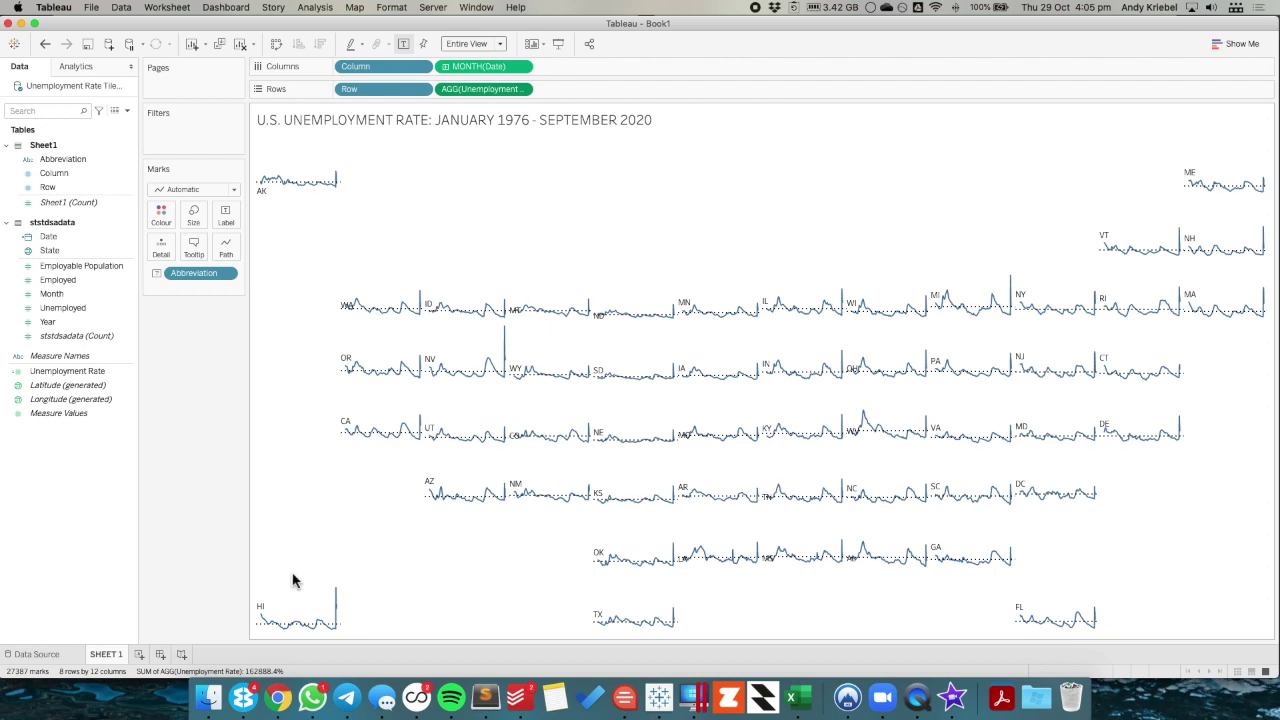
{"action": "double_click", "coordinate": [113, 654]}
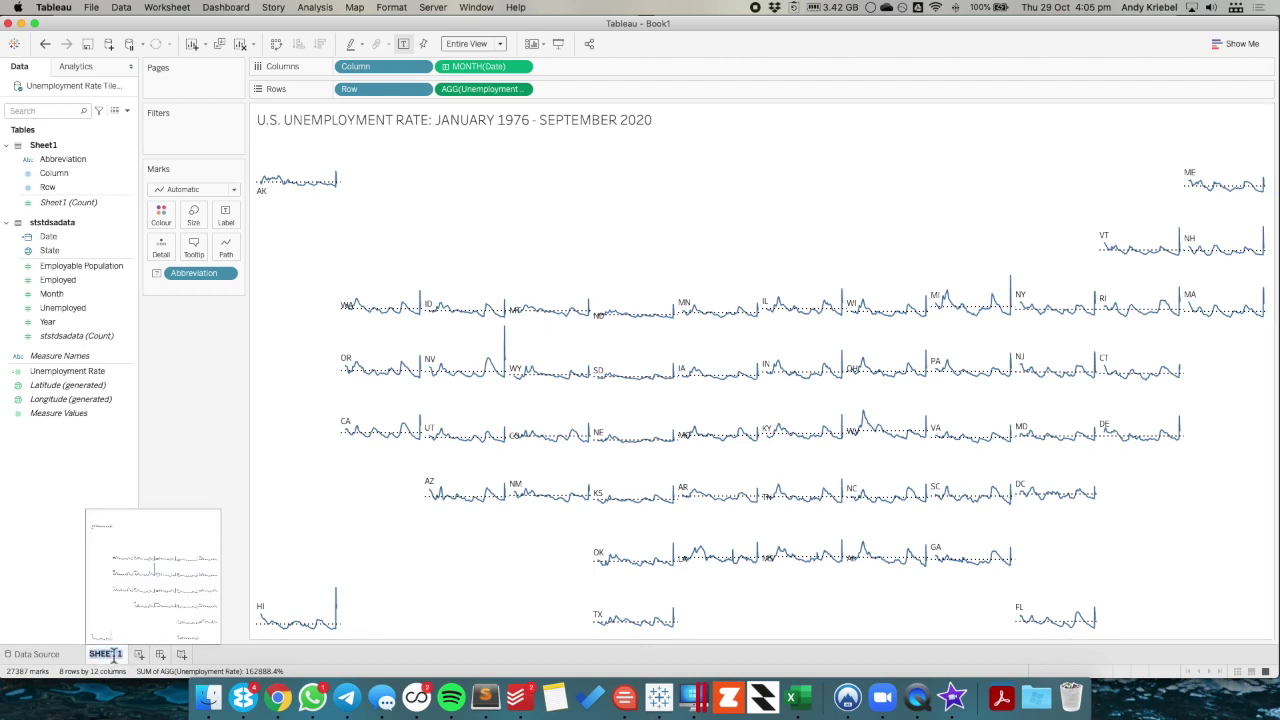
{"action": "type", "text": "Uine Chart"}
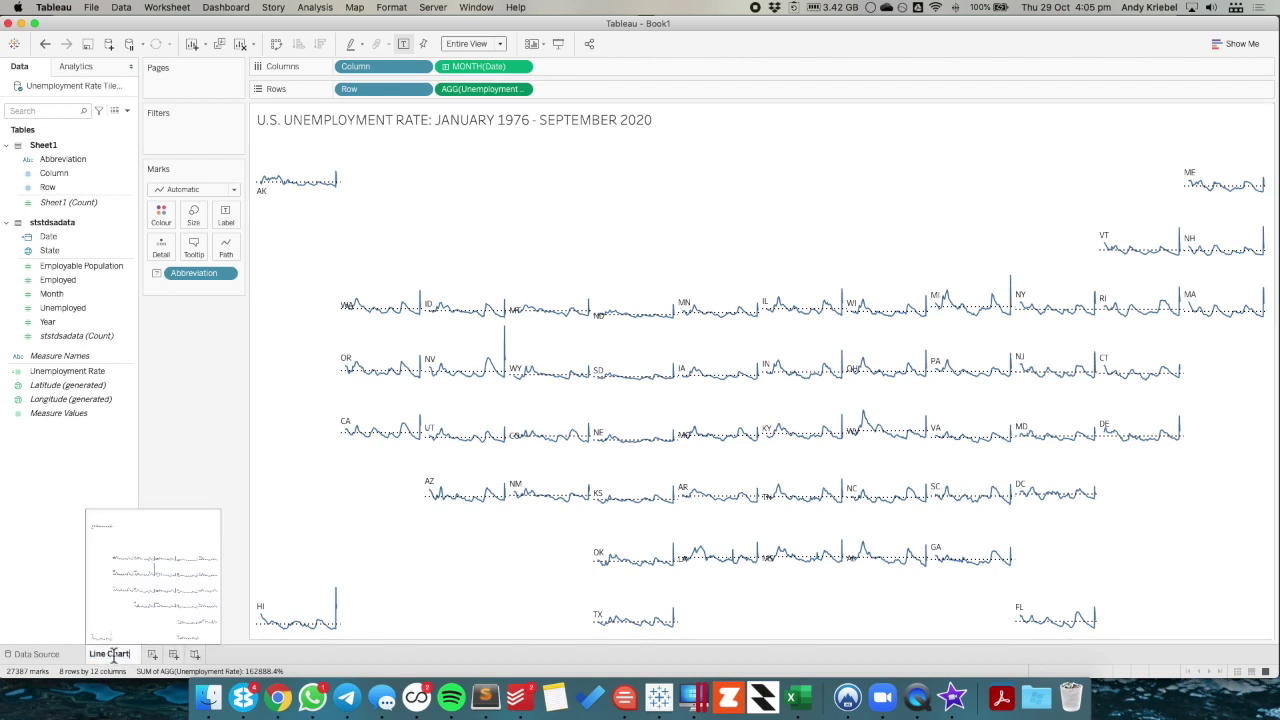
{"action": "type", "text": " Tile Map"}
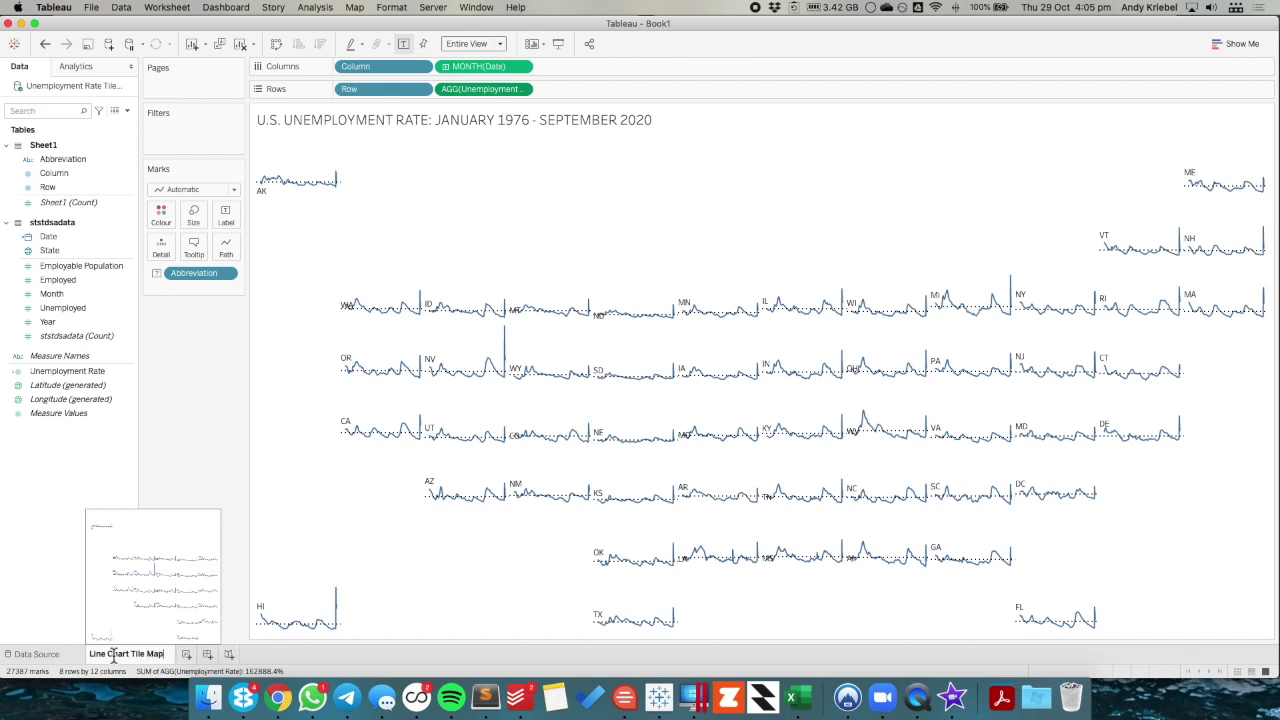
Commit the sheet name, duplicate the sheet, and remove the Abbreviation labels from the copy.
{"action": "key", "text": "Return"}
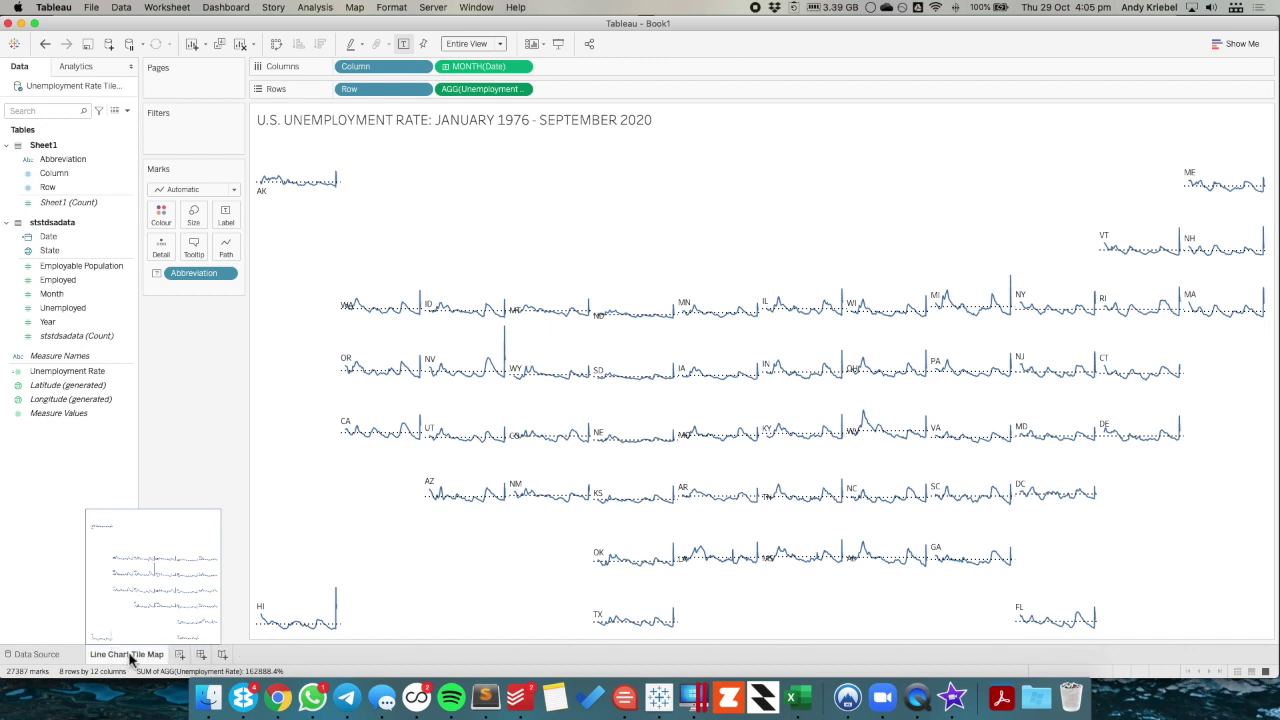
{"action": "right_click", "coordinate": [130, 657]}
{"action": "left_click", "coordinate": [160, 527]}
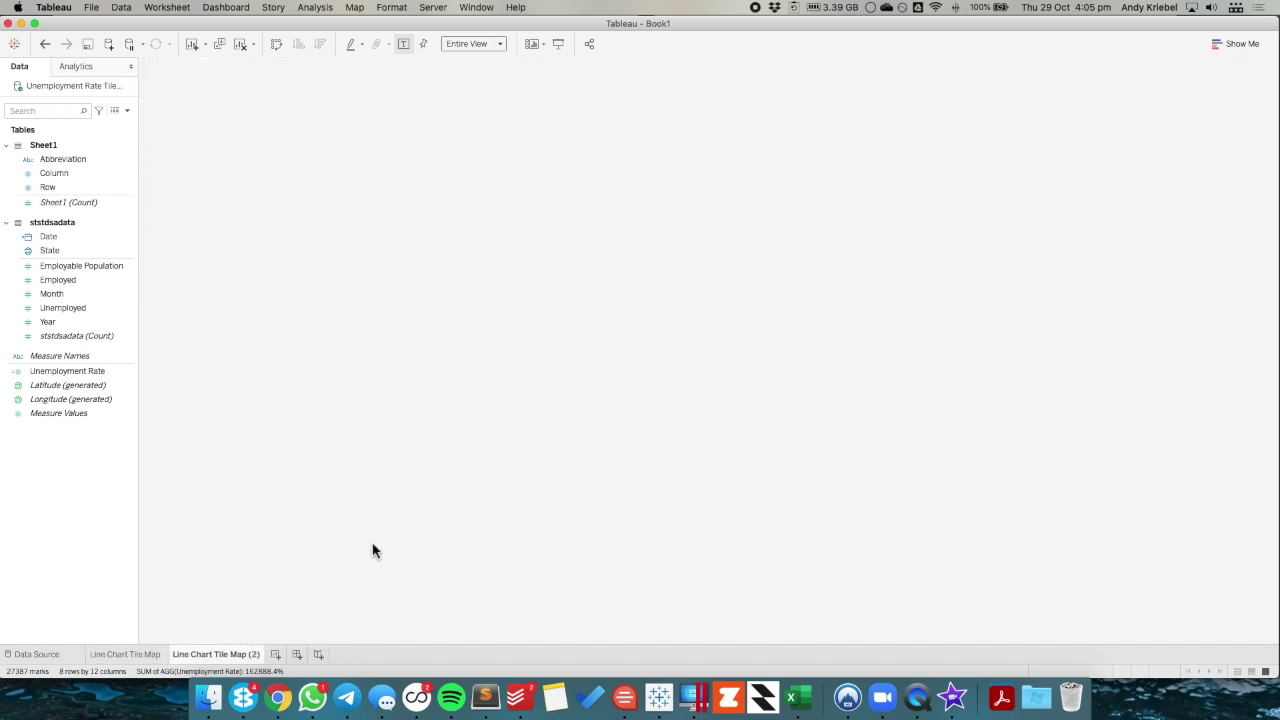
{"action": "left_click_drag", "start_coordinate": [194, 275], "coordinate": [190, 355]}
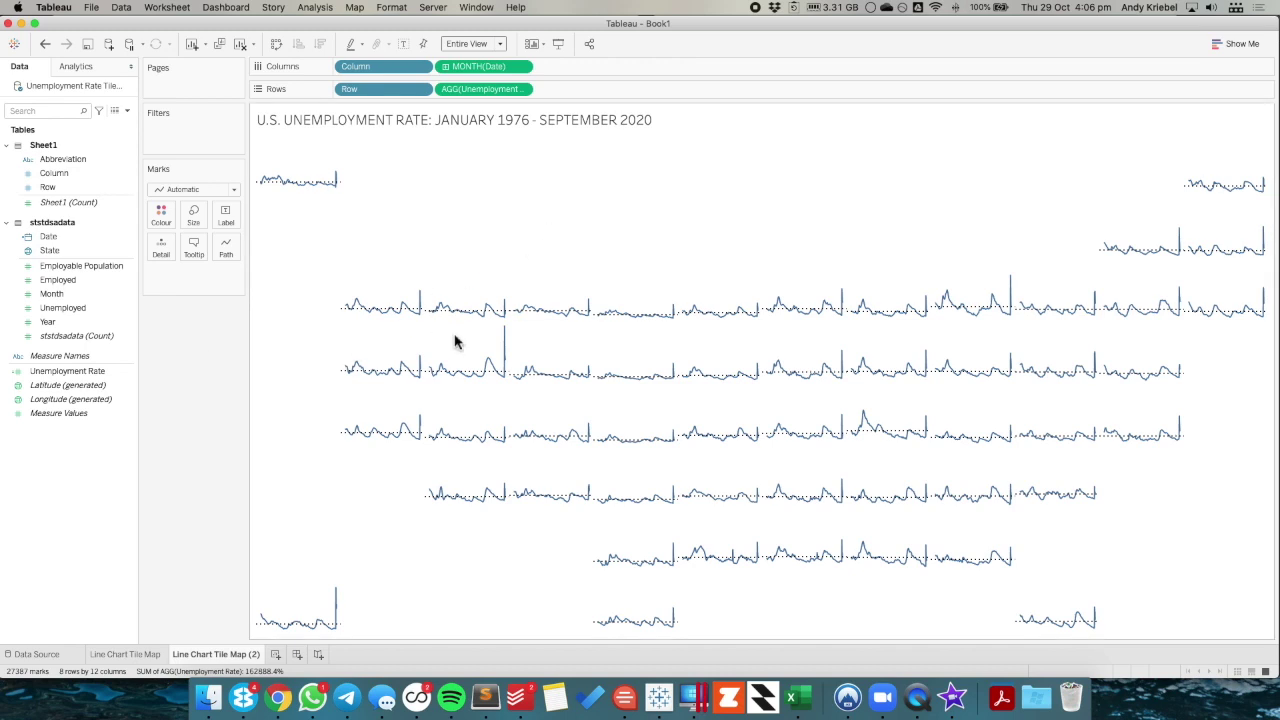
Add an AVG(1) measure to Rows and set its mark type to Area.
{"action": "double_click", "coordinate": [553, 89]}
{"action": "type", "text": "AVG(["}
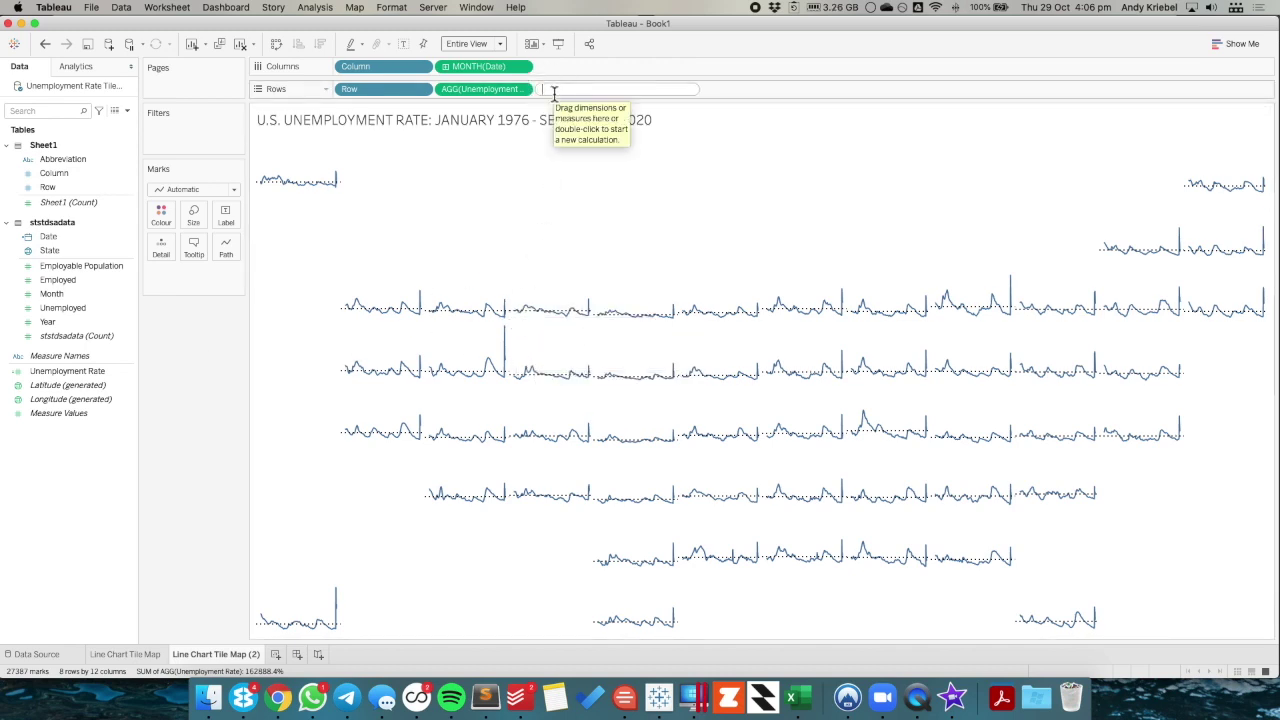
{"action": "type", "text": ")"}
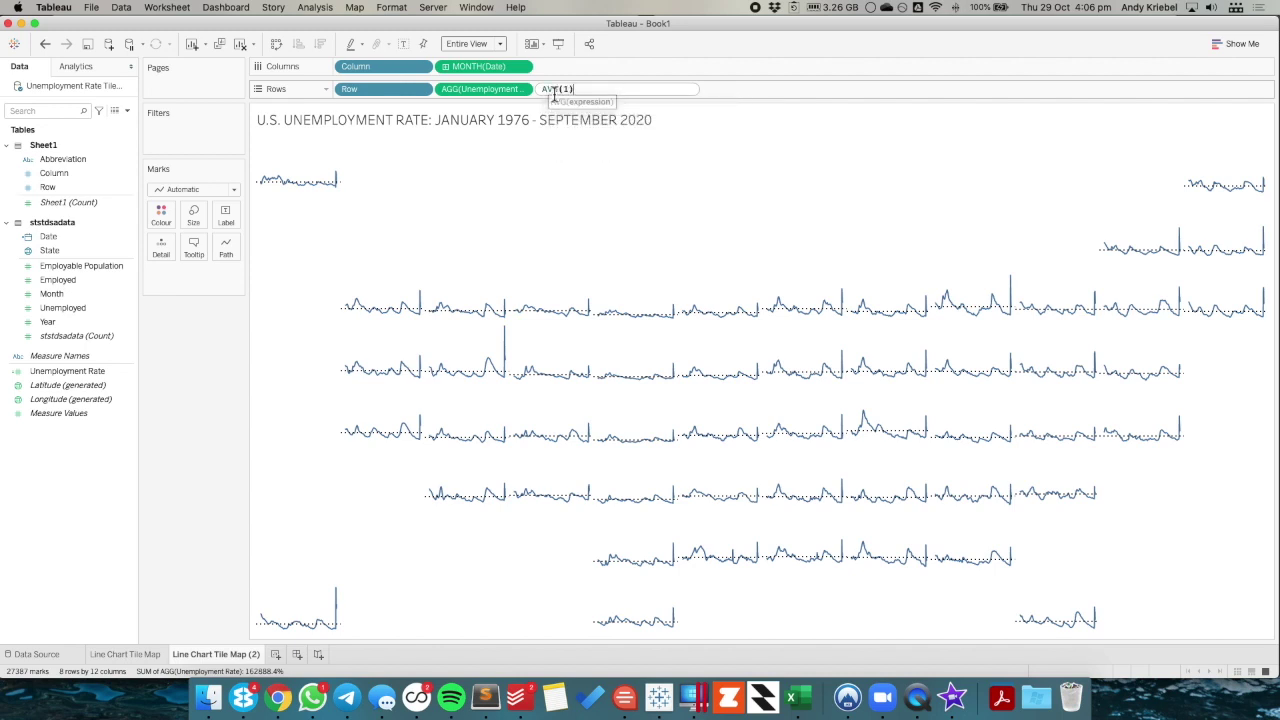
{"action": "key", "text": "Return"}
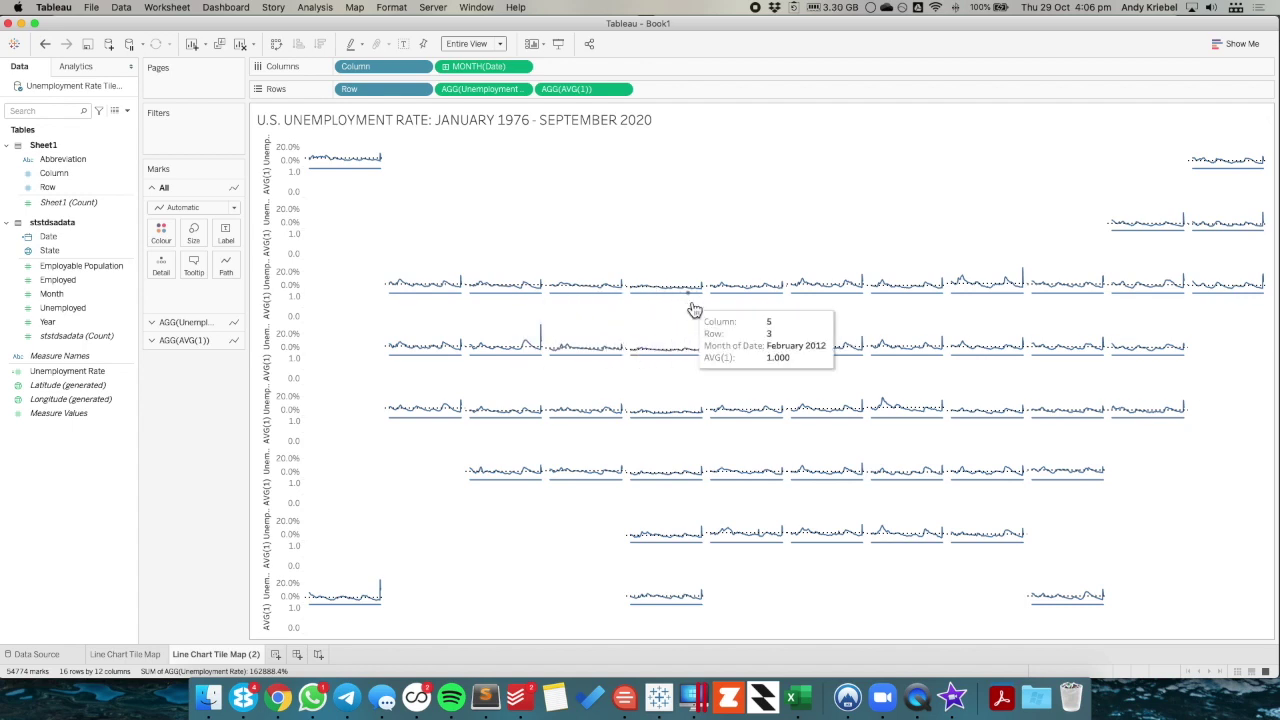
{"action": "left_click", "coordinate": [183, 341]}
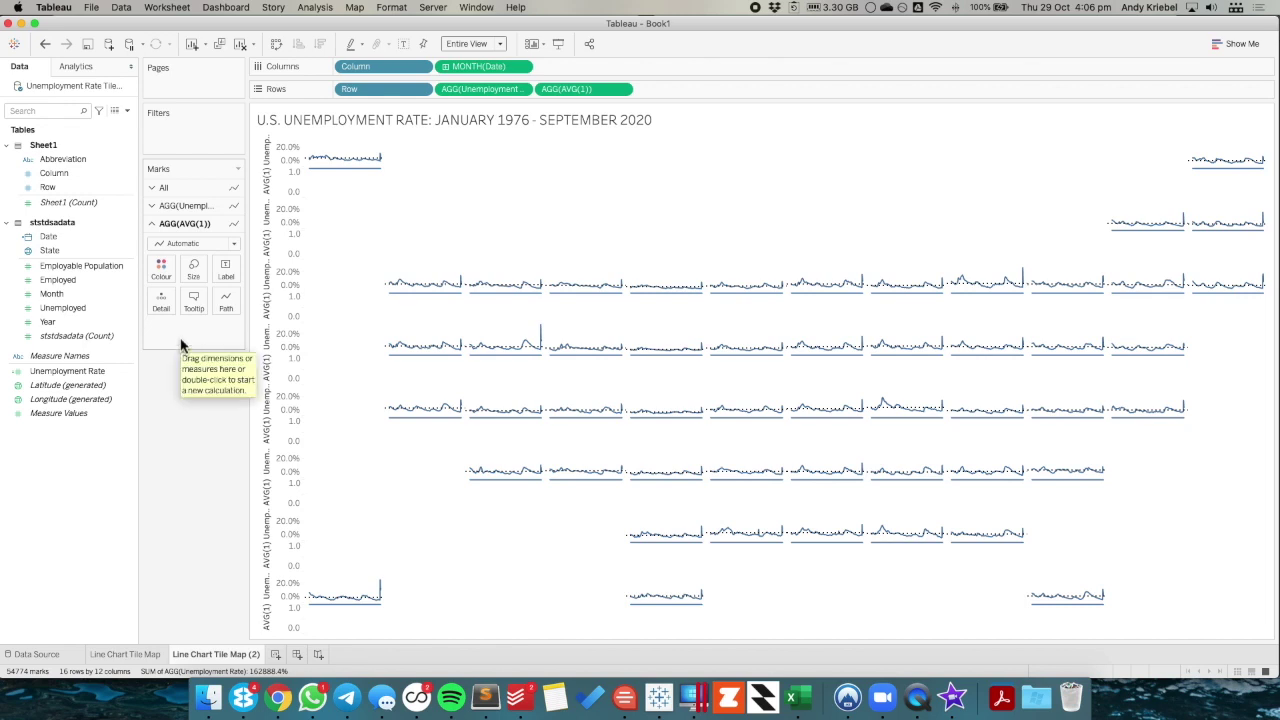
{"action": "left_click", "coordinate": [180, 245]}
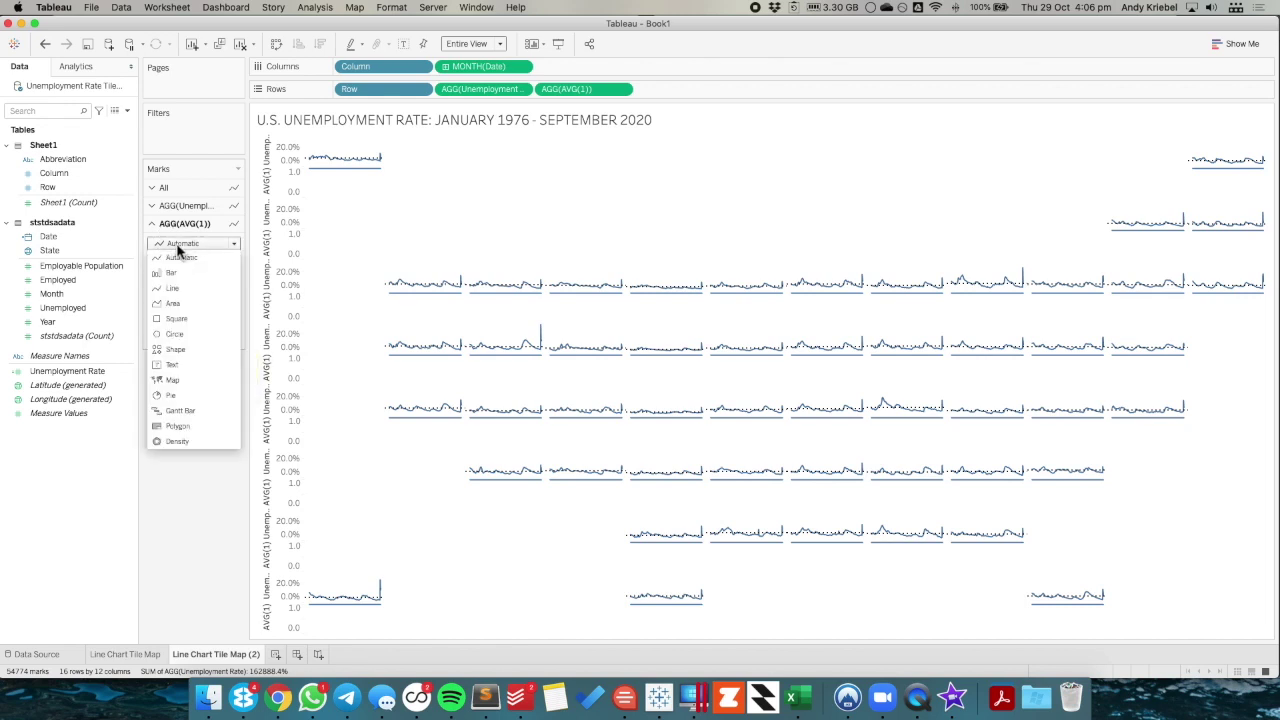
{"action": "left_click", "coordinate": [174, 303]}
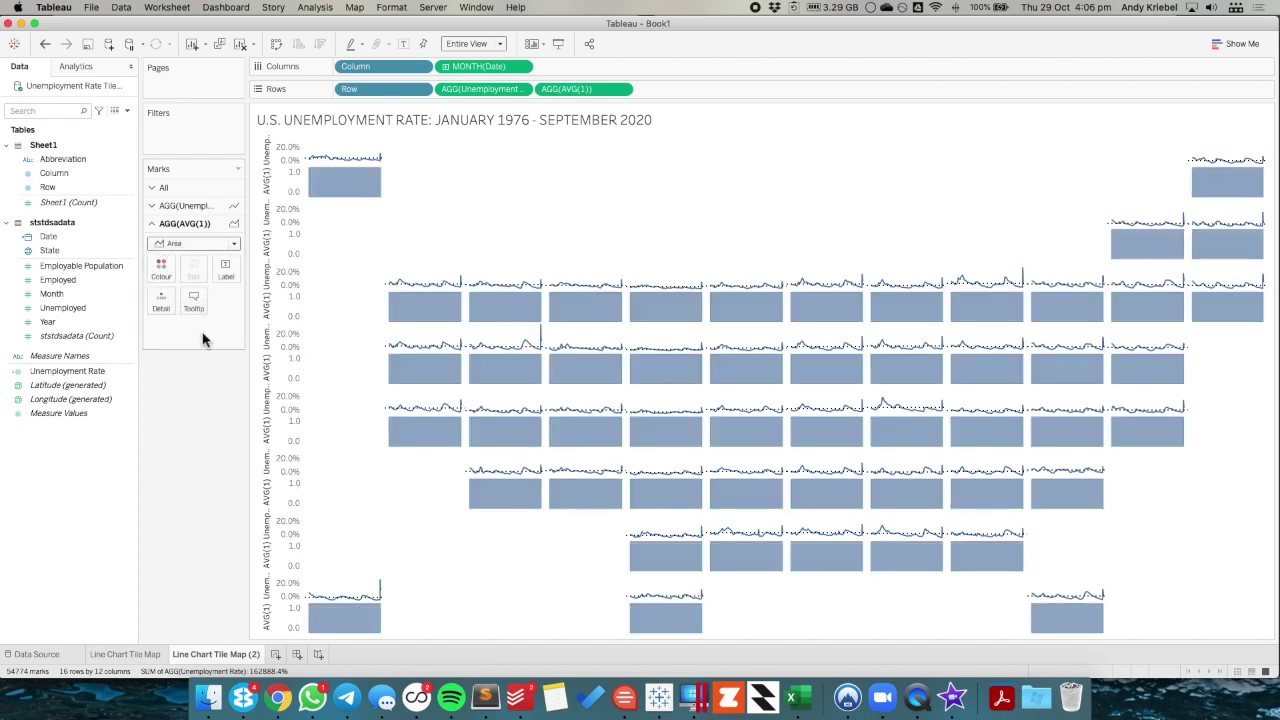
{"action": "left_click", "coordinate": [623, 90]}
Put AVG(1) on a dual axis with its marks at the back and its header hidden, then remove Measure Names from colour.
{"action": "left_click", "coordinate": [600, 239]}
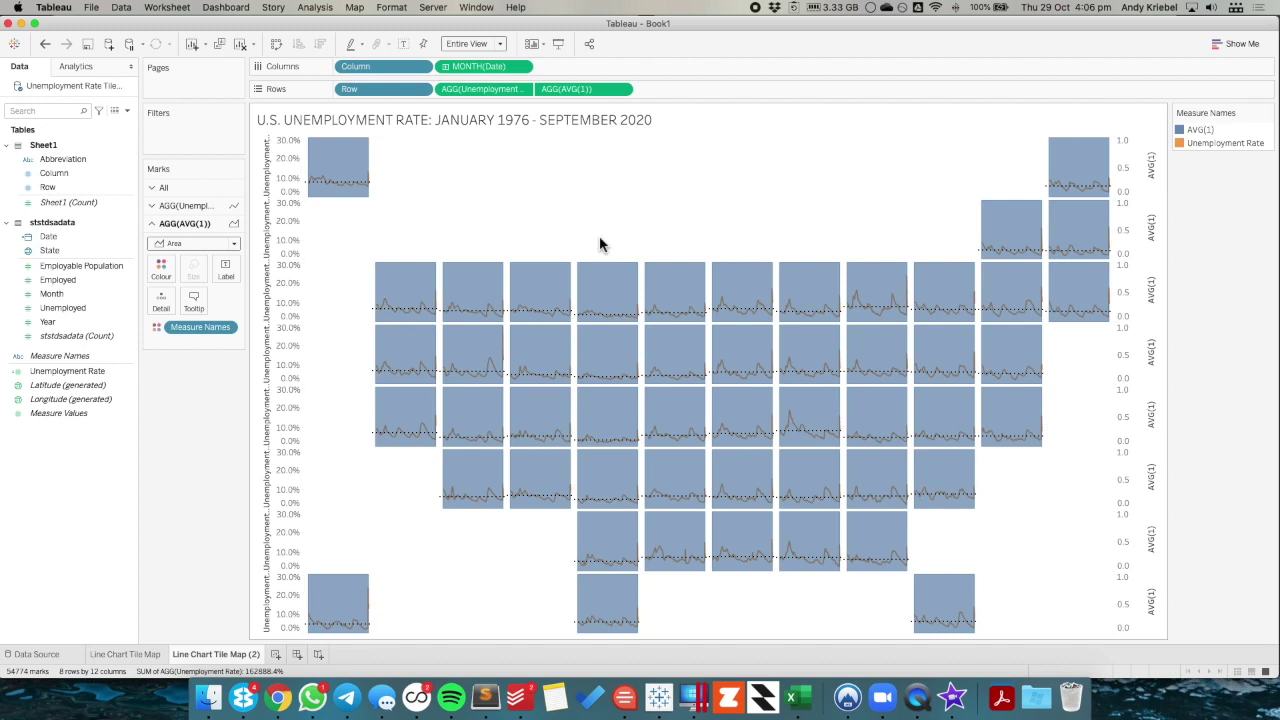
{"action": "right_click", "coordinate": [1135, 176]}
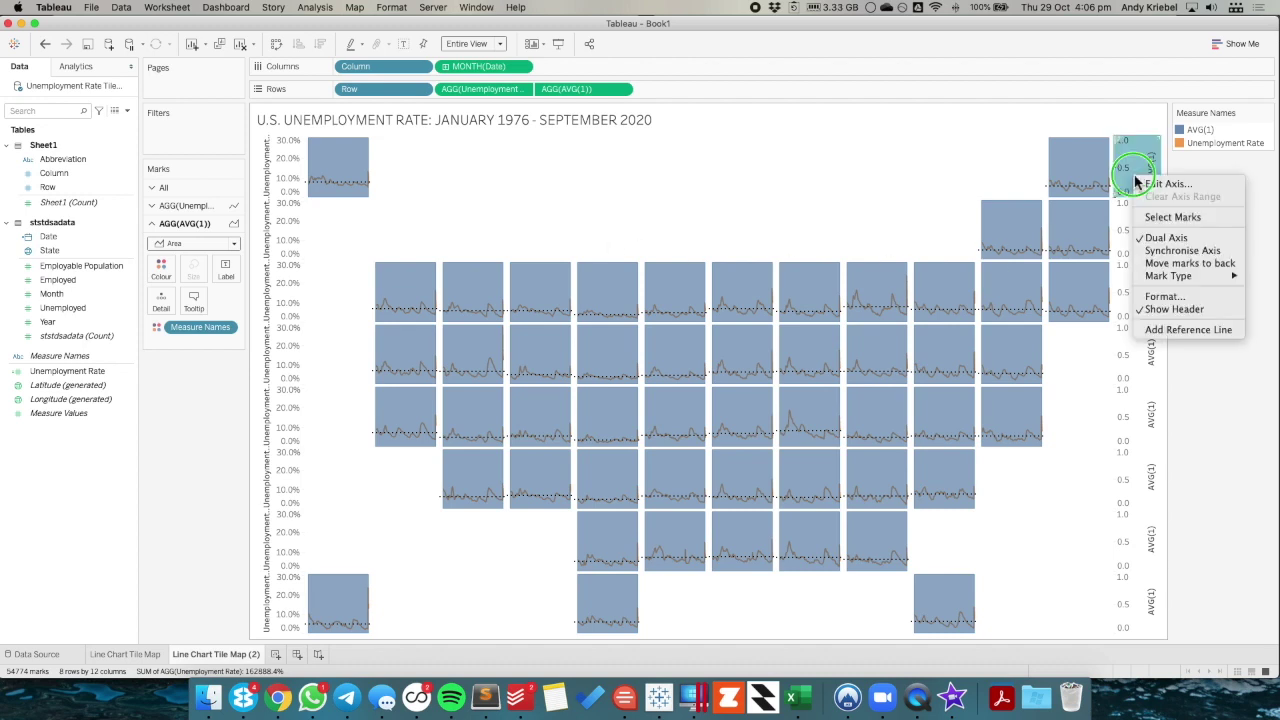
{"action": "left_click", "coordinate": [1162, 264]}
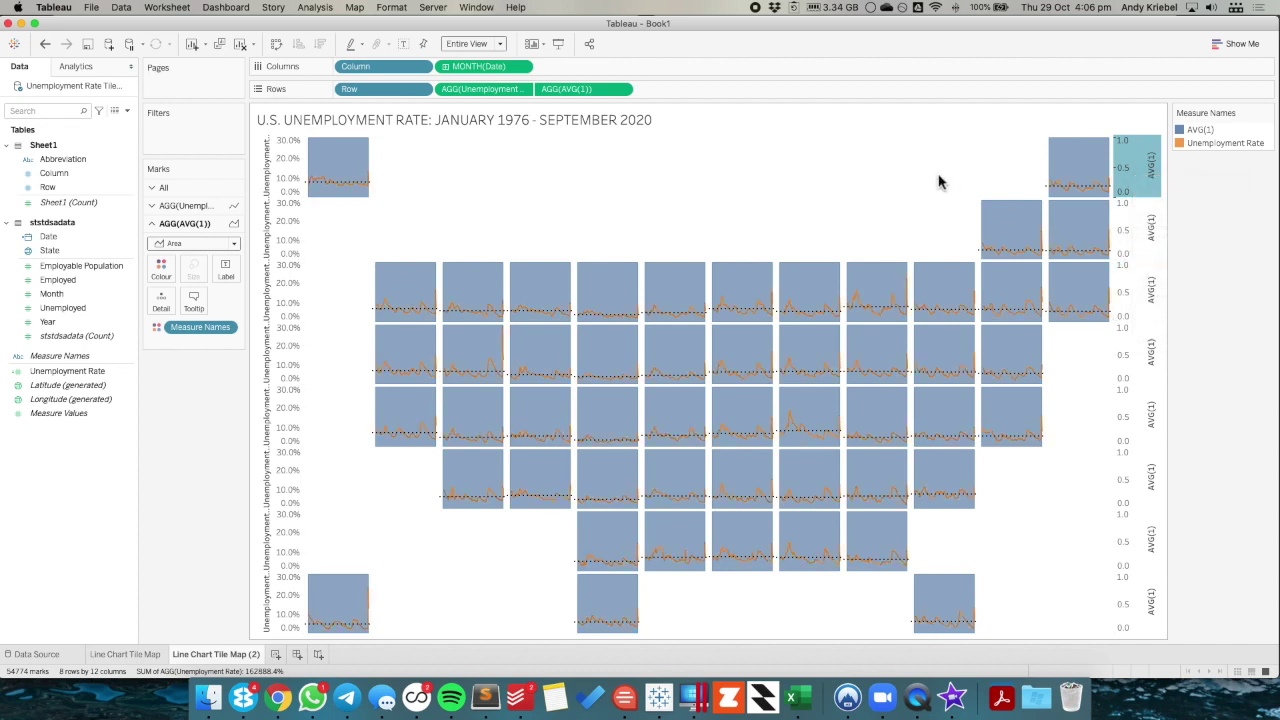
{"action": "right_click", "coordinate": [1133, 175]}
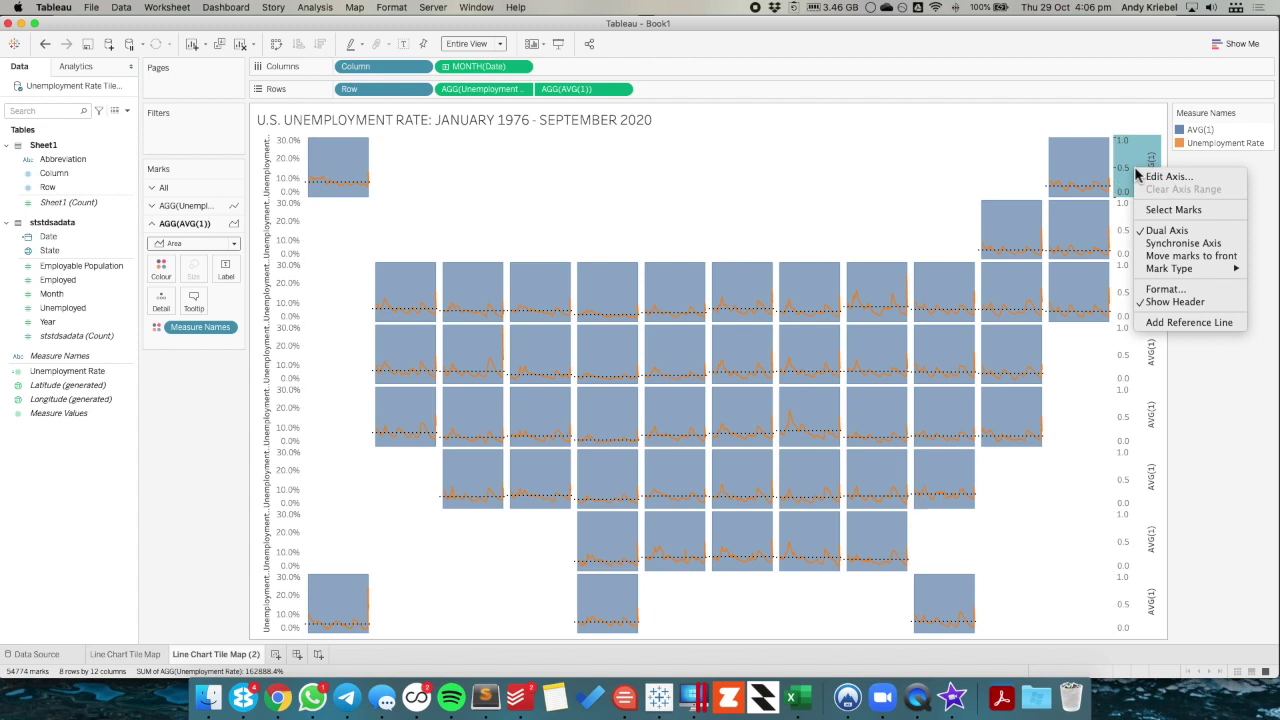
{"action": "left_click", "coordinate": [1160, 303]}
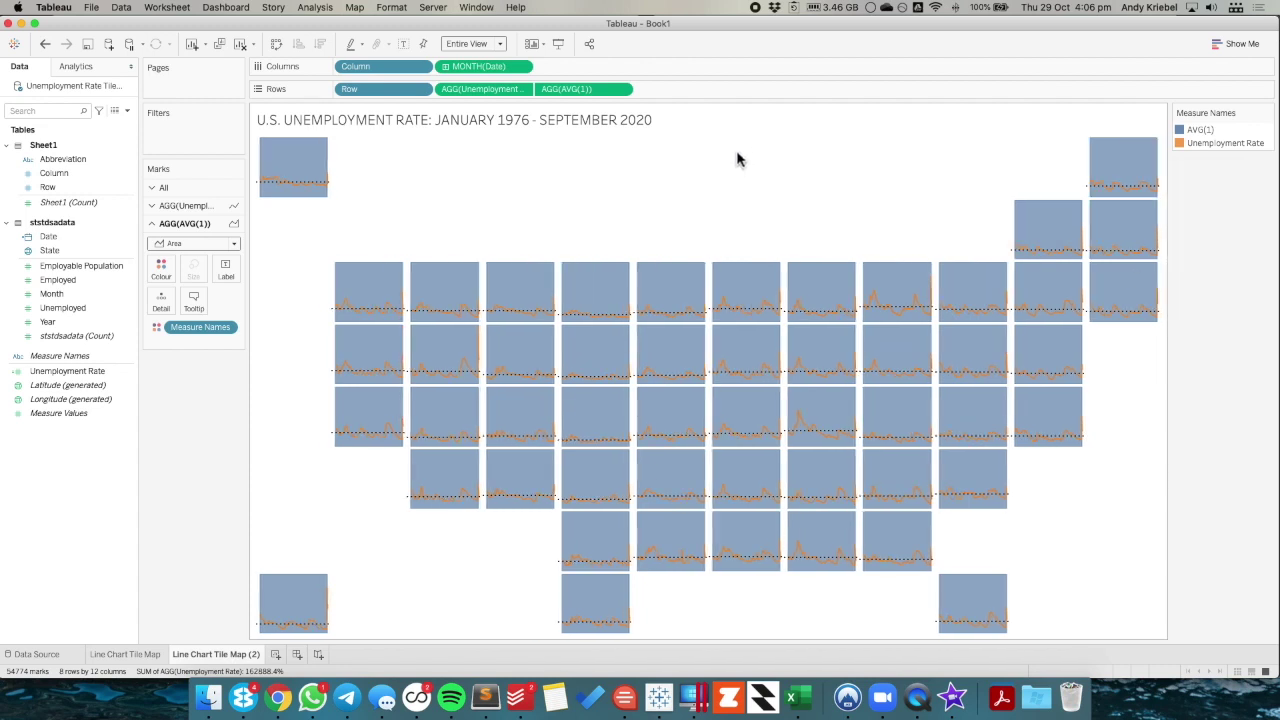
{"action": "left_click", "coordinate": [184, 189]}
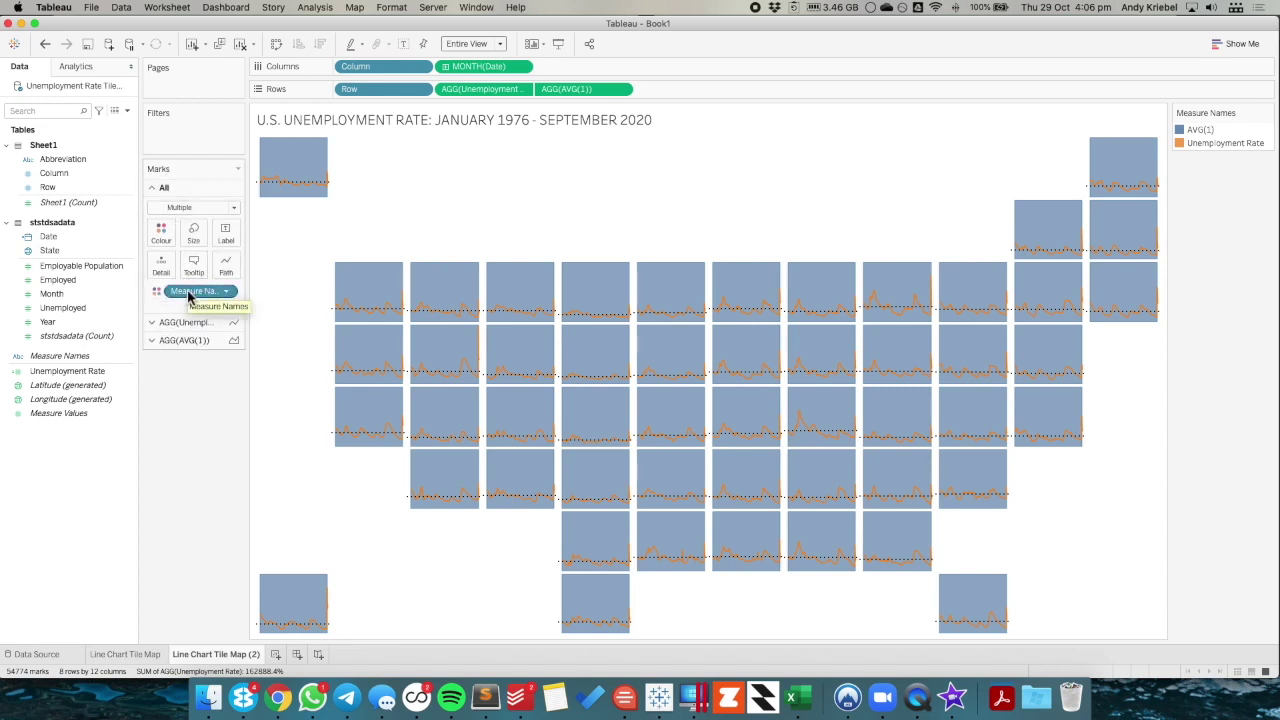
{"action": "left_click_drag", "start_coordinate": [188, 294], "coordinate": [179, 391]}
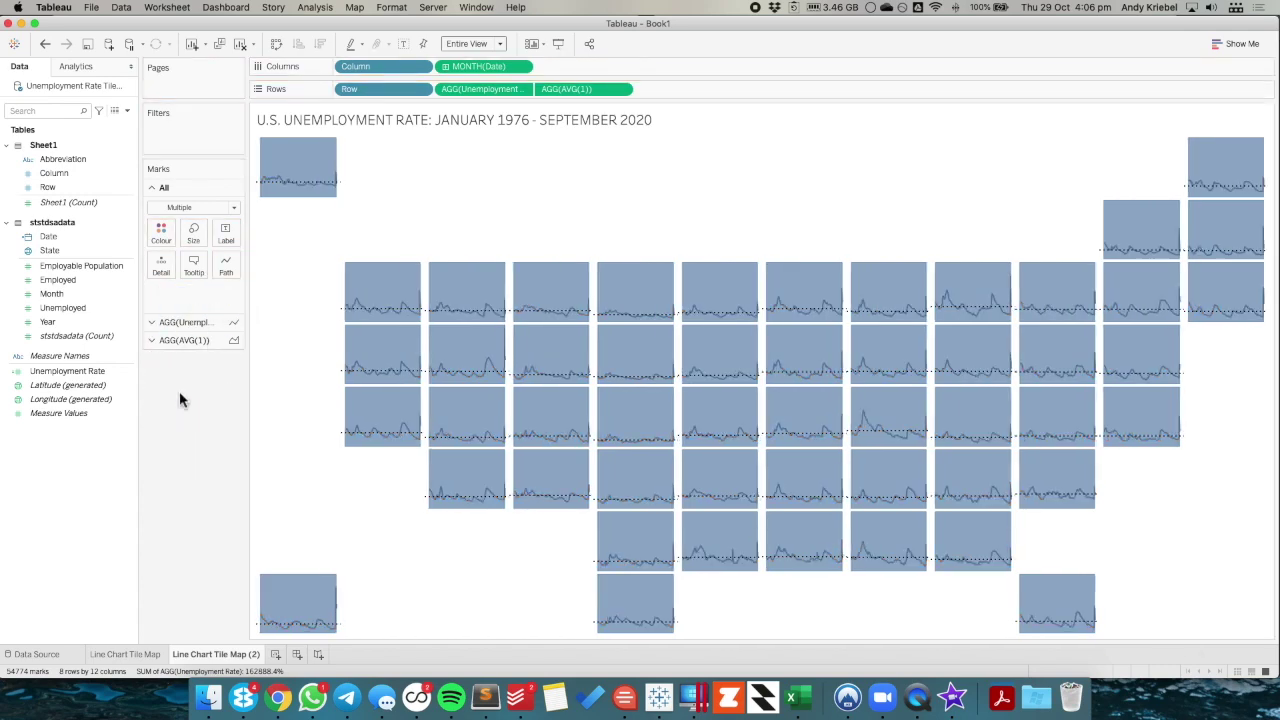
Set the unemployment line marks' colour to black.
{"action": "left_click", "coordinate": [182, 322]}
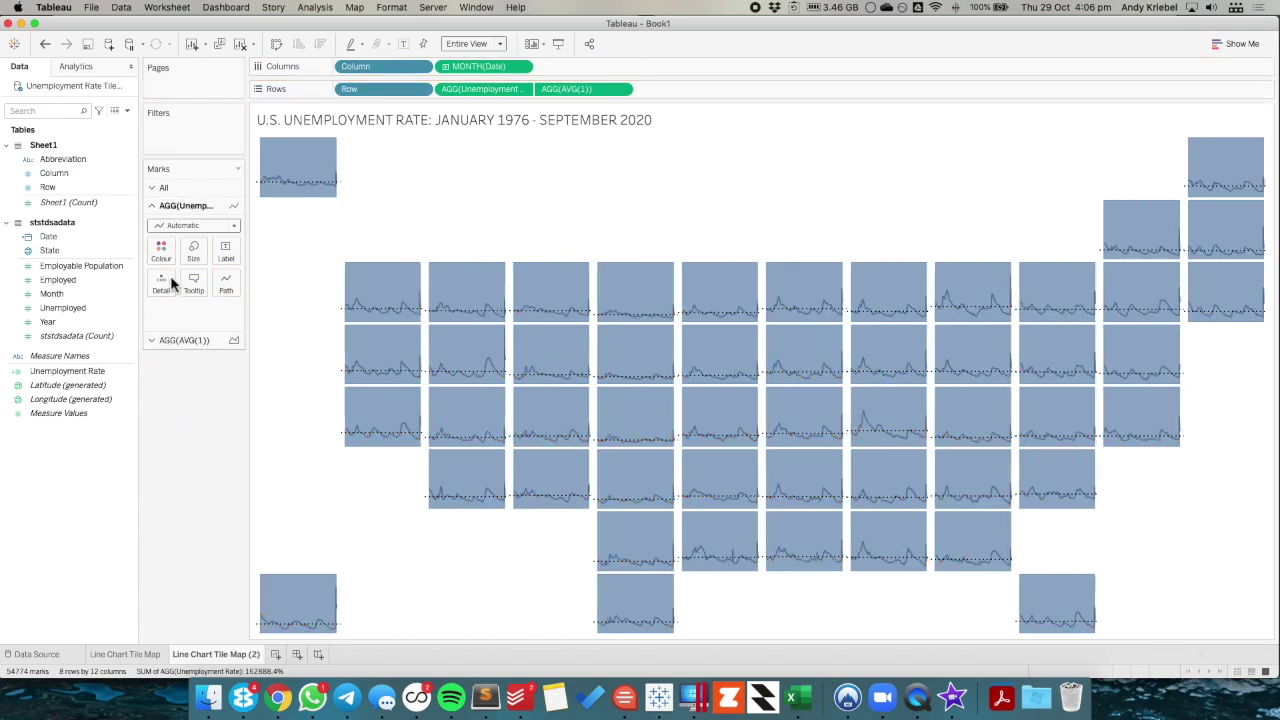
{"action": "left_click", "coordinate": [165, 252]}
{"action": "left_click", "coordinate": [170, 292]}
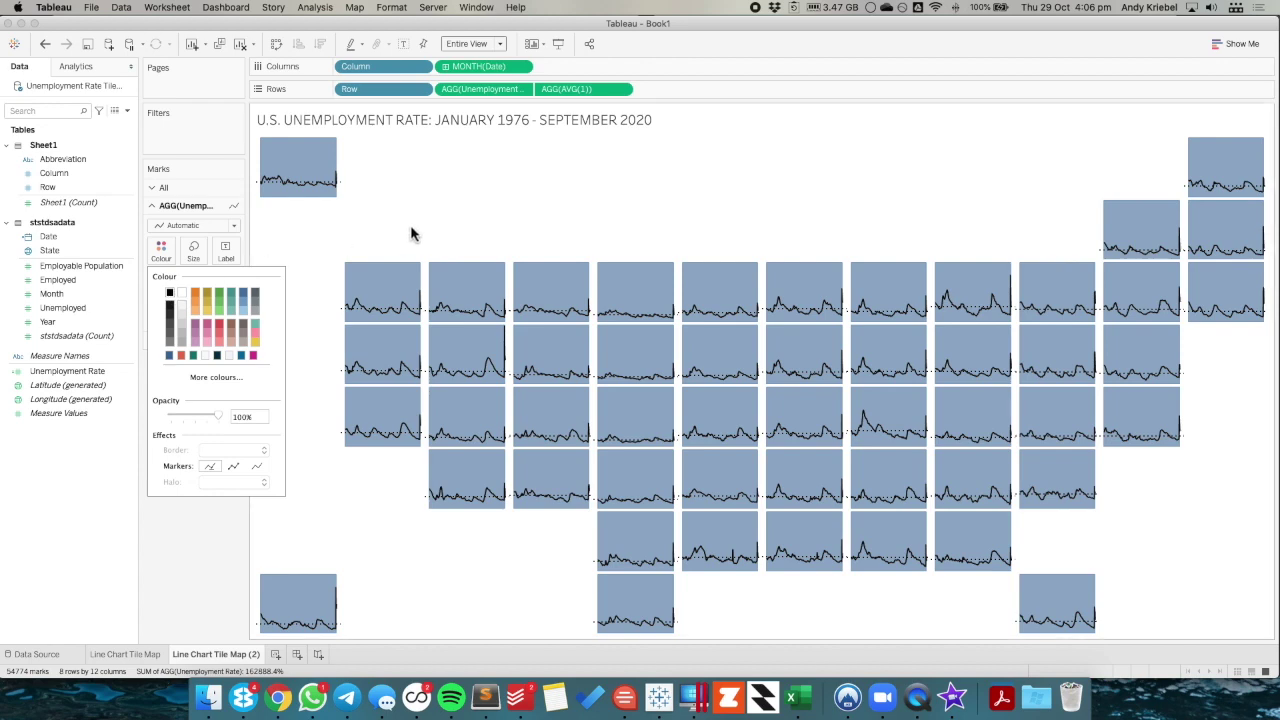
{"action": "left_click", "coordinate": [279, 313]}
Colour the AVG(1) area tiles light grey.
{"action": "left_click", "coordinate": [201, 340]}
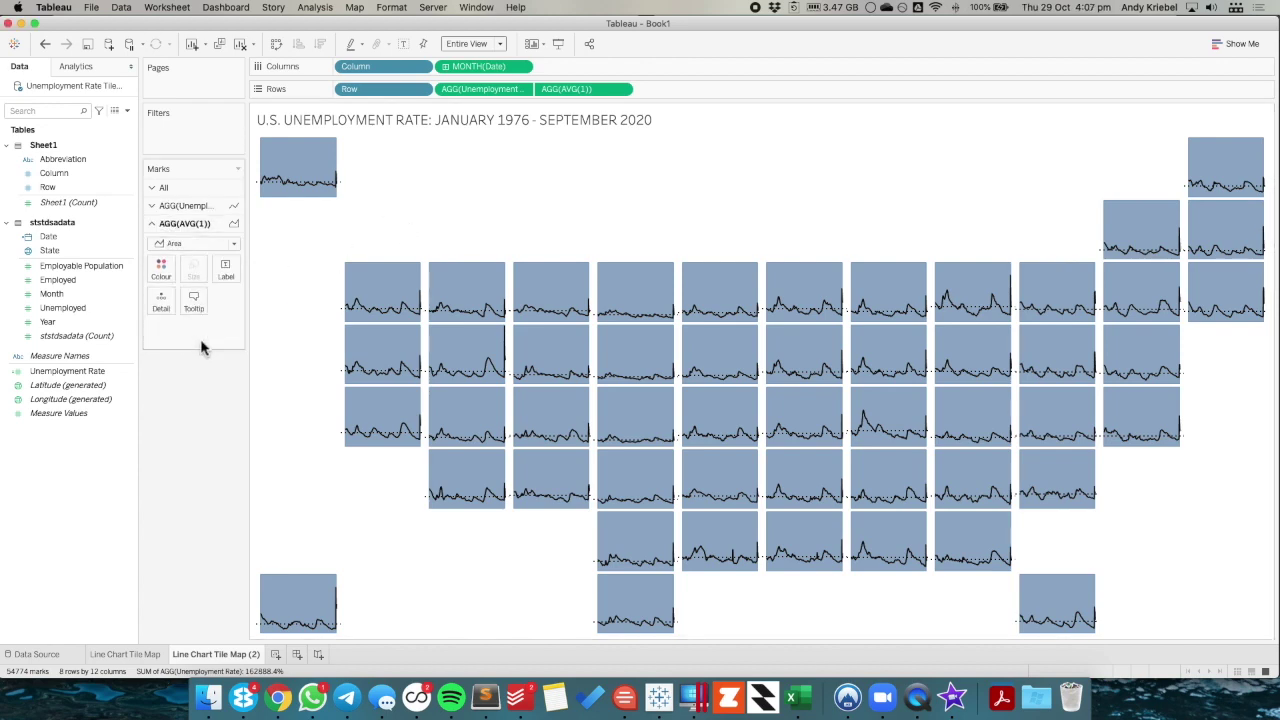
{"action": "left_click", "coordinate": [164, 276]}
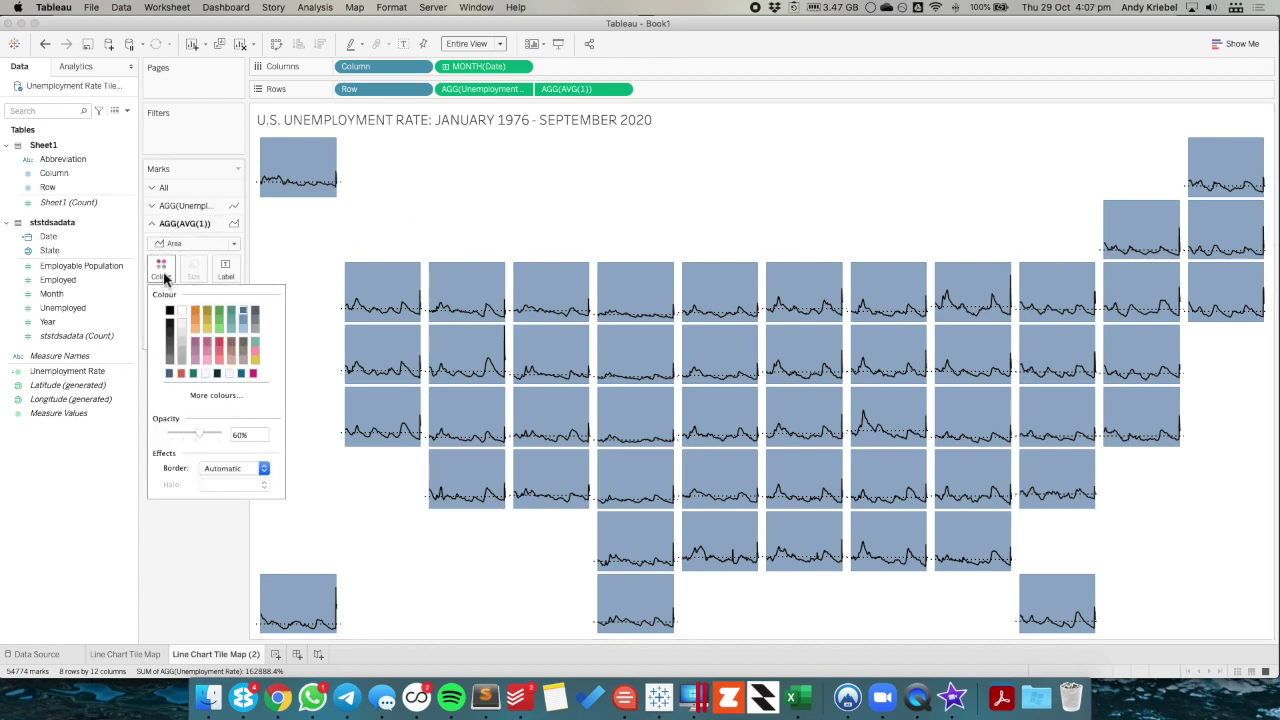
{"action": "left_click", "coordinate": [182, 337]}
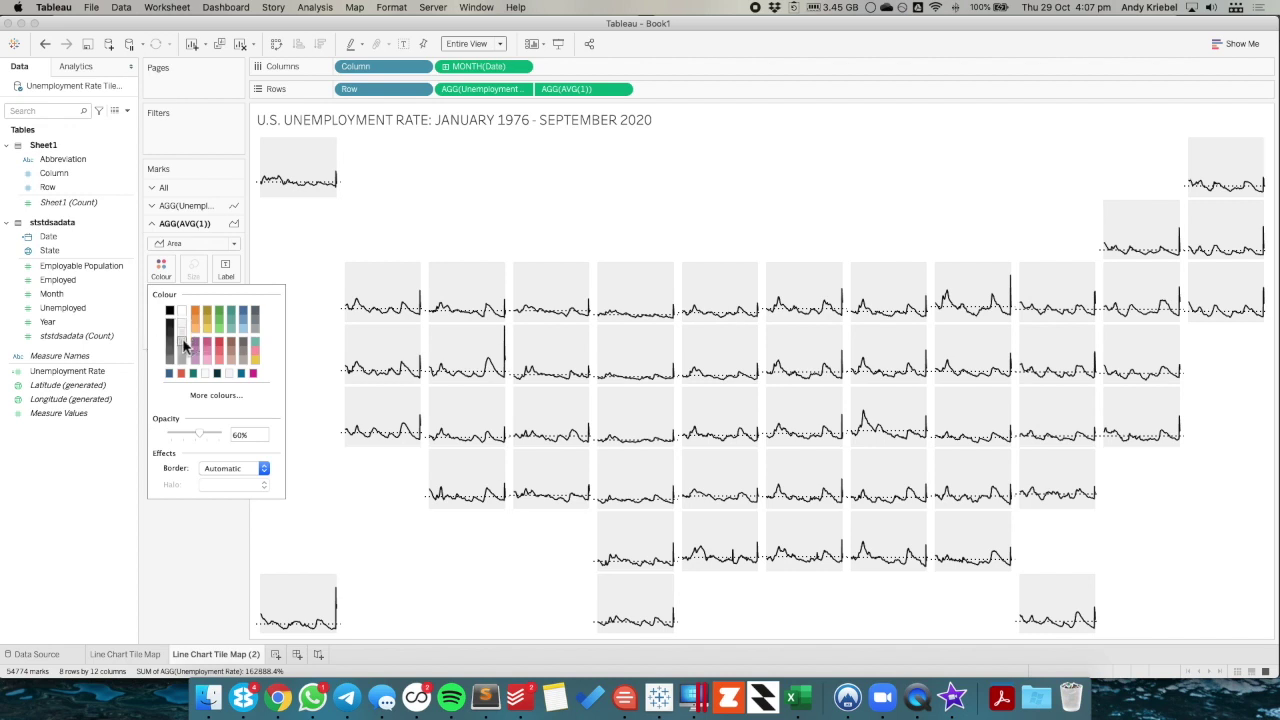
{"action": "left_click", "coordinate": [184, 345]}
{"action": "left_click", "coordinate": [411, 226]}
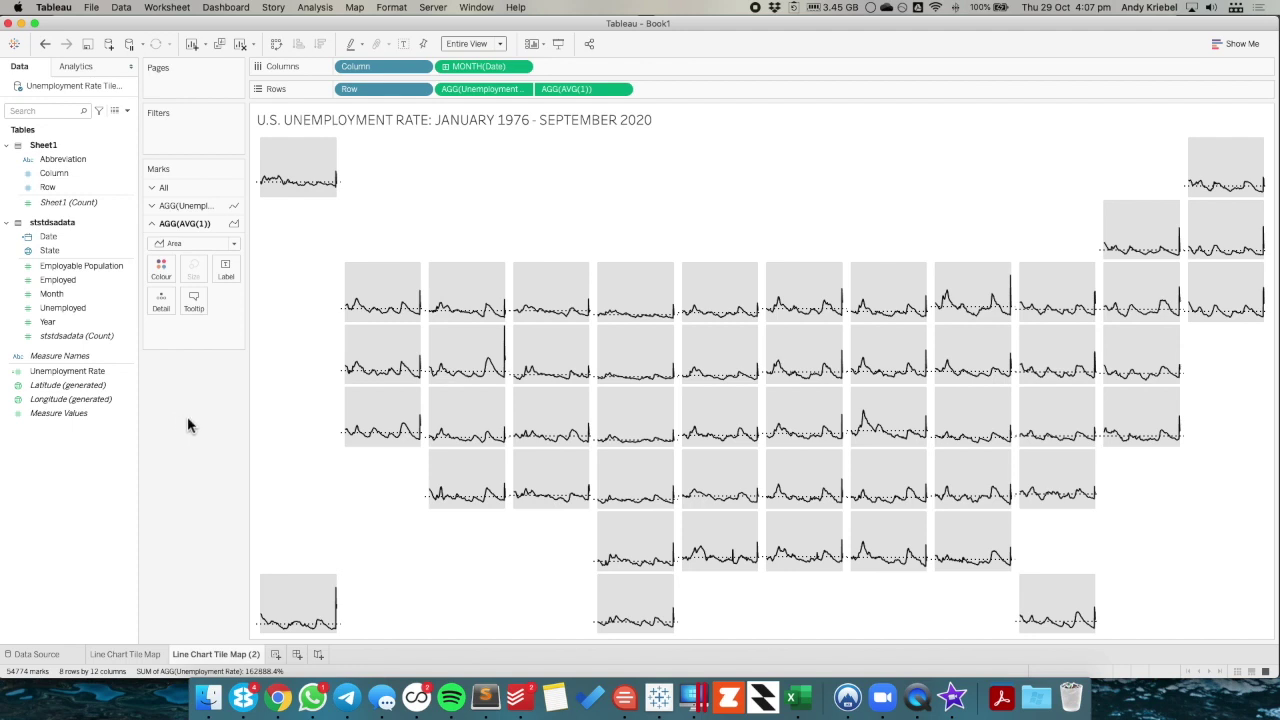
Label the area tiles with Abbreviation in size 20 light-grey font.
{"action": "left_click", "coordinate": [62, 162]}
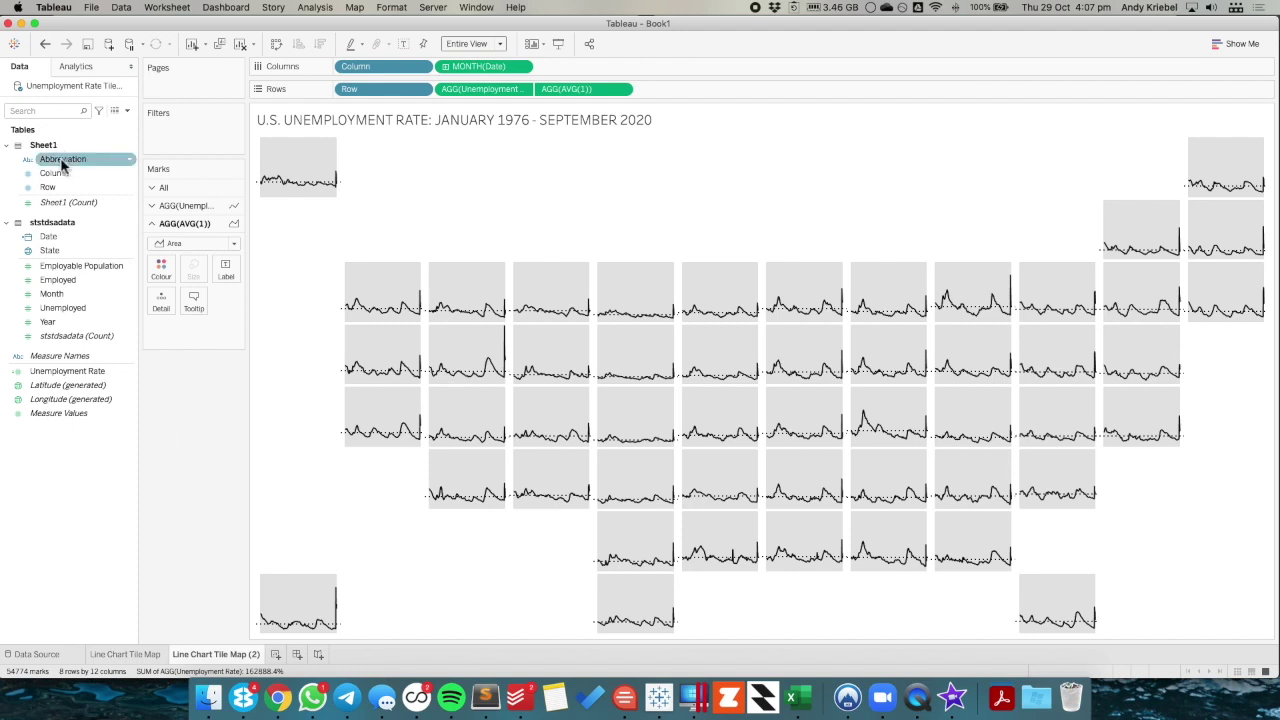
{"action": "left_click_drag", "start_coordinate": [62, 165], "coordinate": [226, 272]}
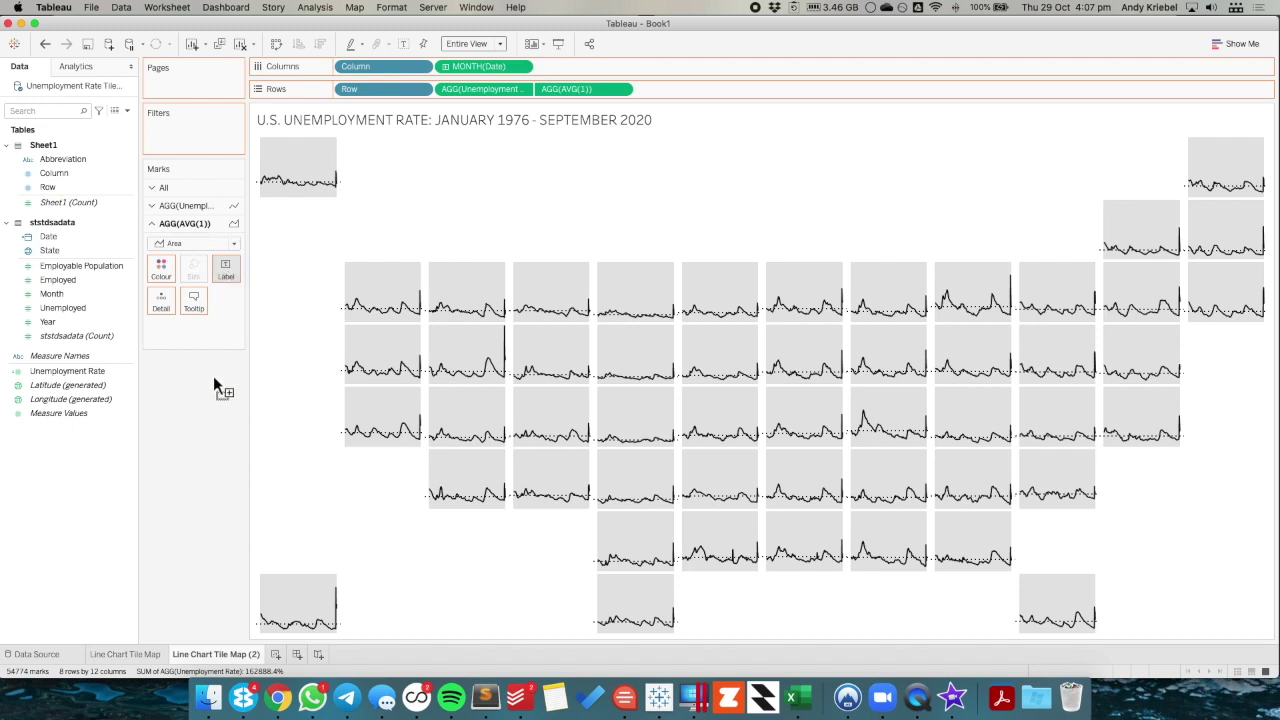
{"action": "left_click", "coordinate": [225, 270]}
{"action": "left_click", "coordinate": [304, 360]}
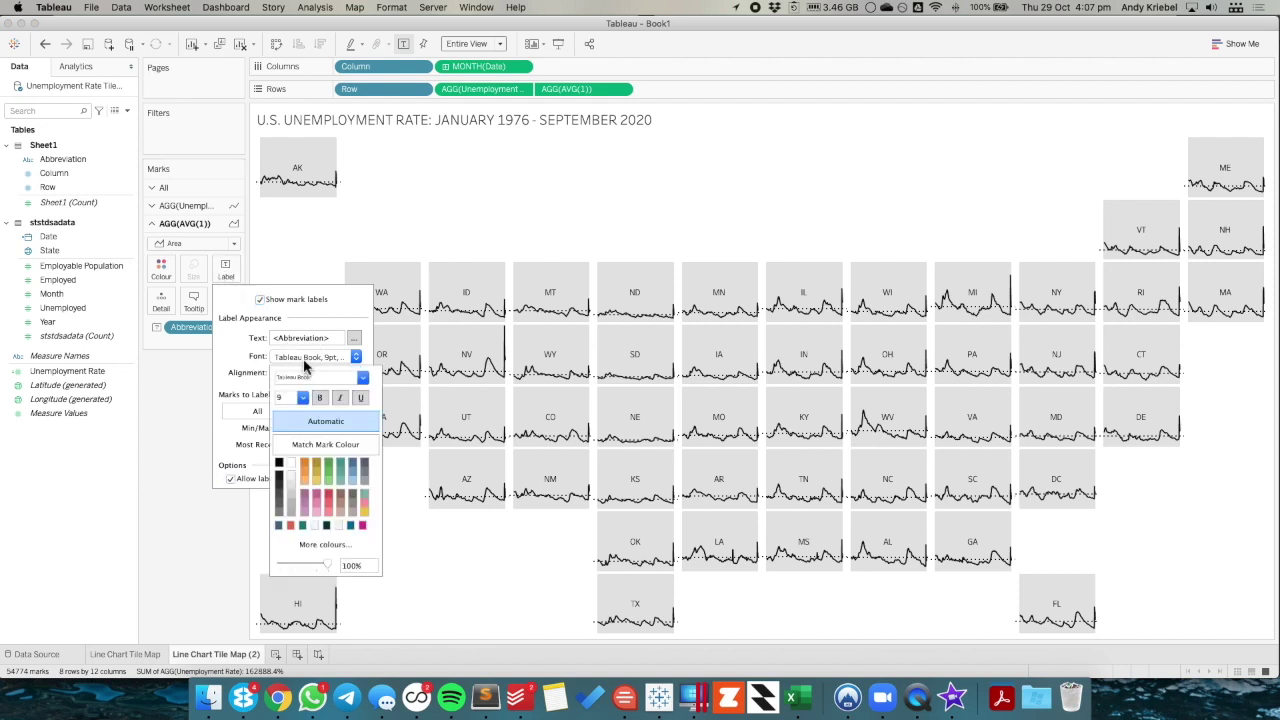
{"action": "left_click", "coordinate": [304, 398]}
{"action": "left_click", "coordinate": [296, 488]}
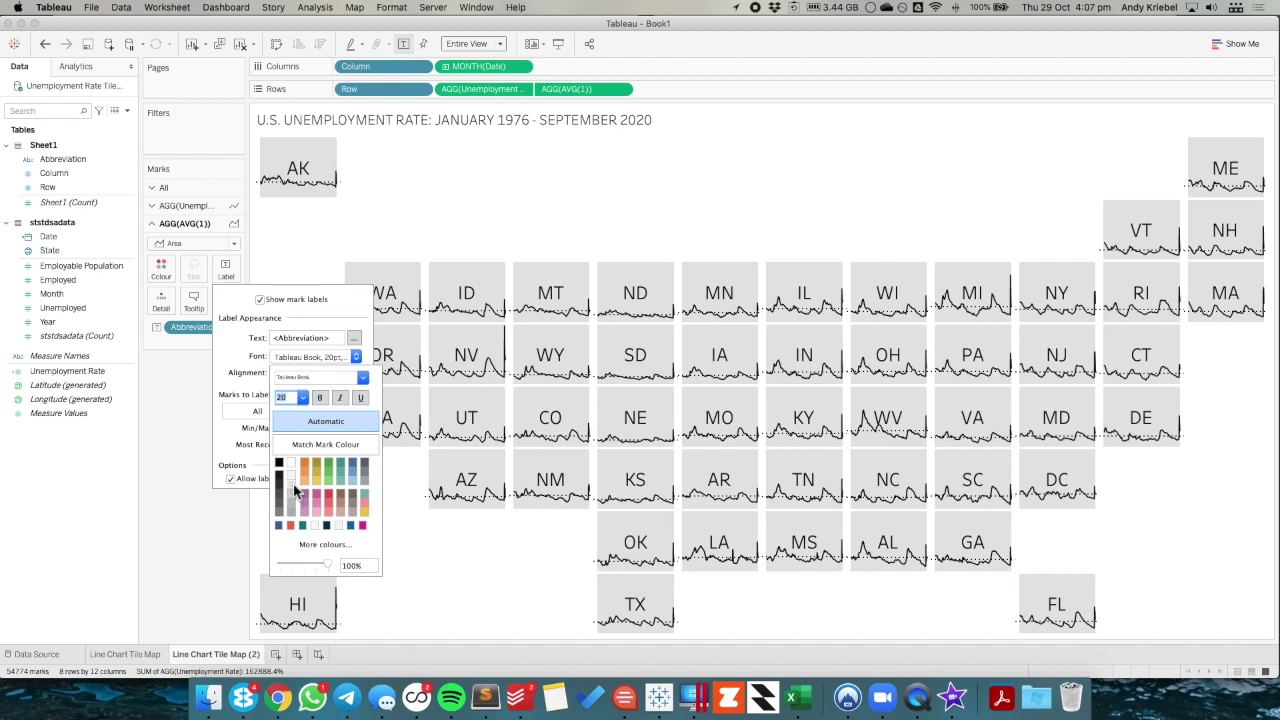
{"action": "left_click", "coordinate": [293, 504]}
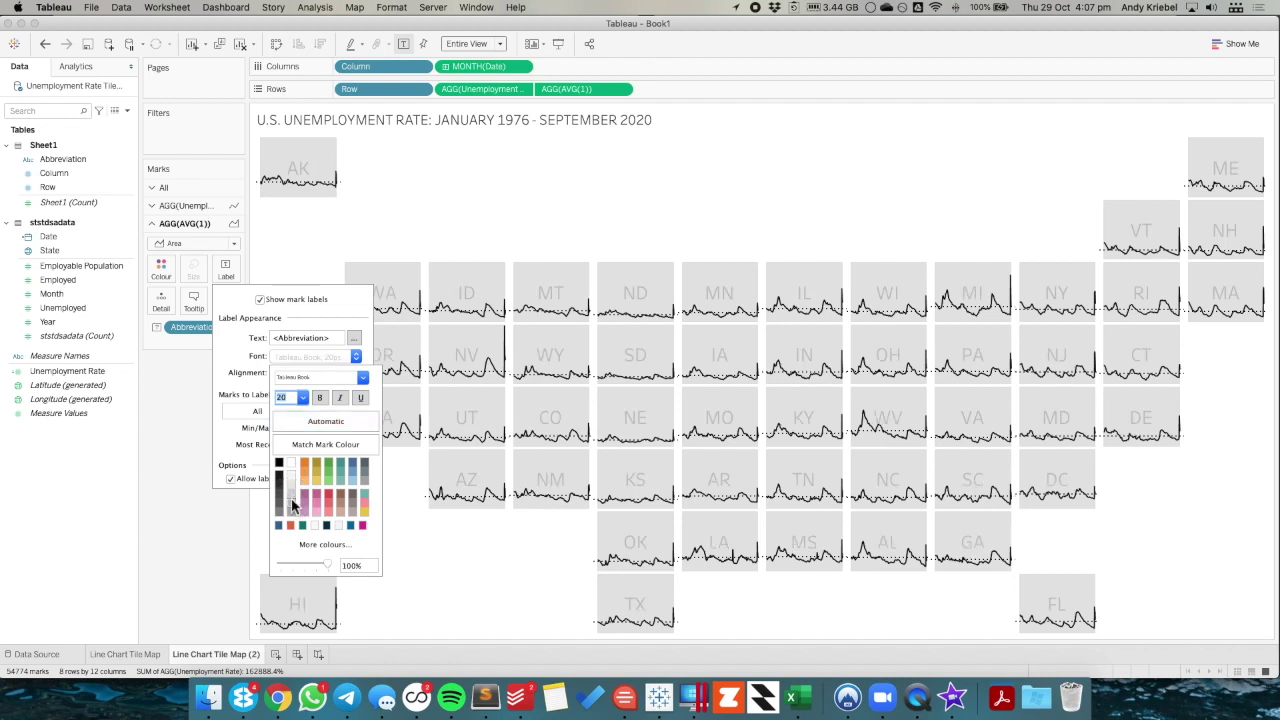
{"action": "left_click", "coordinate": [172, 455]}
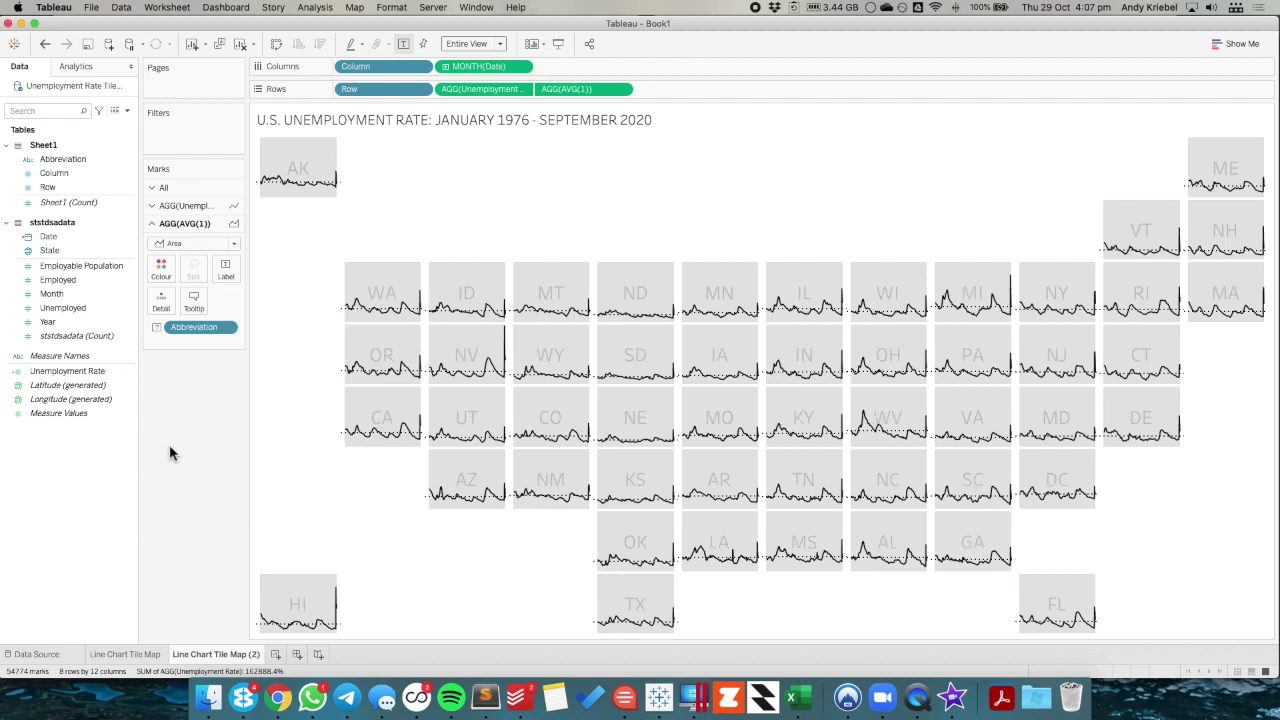
Reduce the state label font size to 18.
{"action": "left_click", "coordinate": [225, 270]}
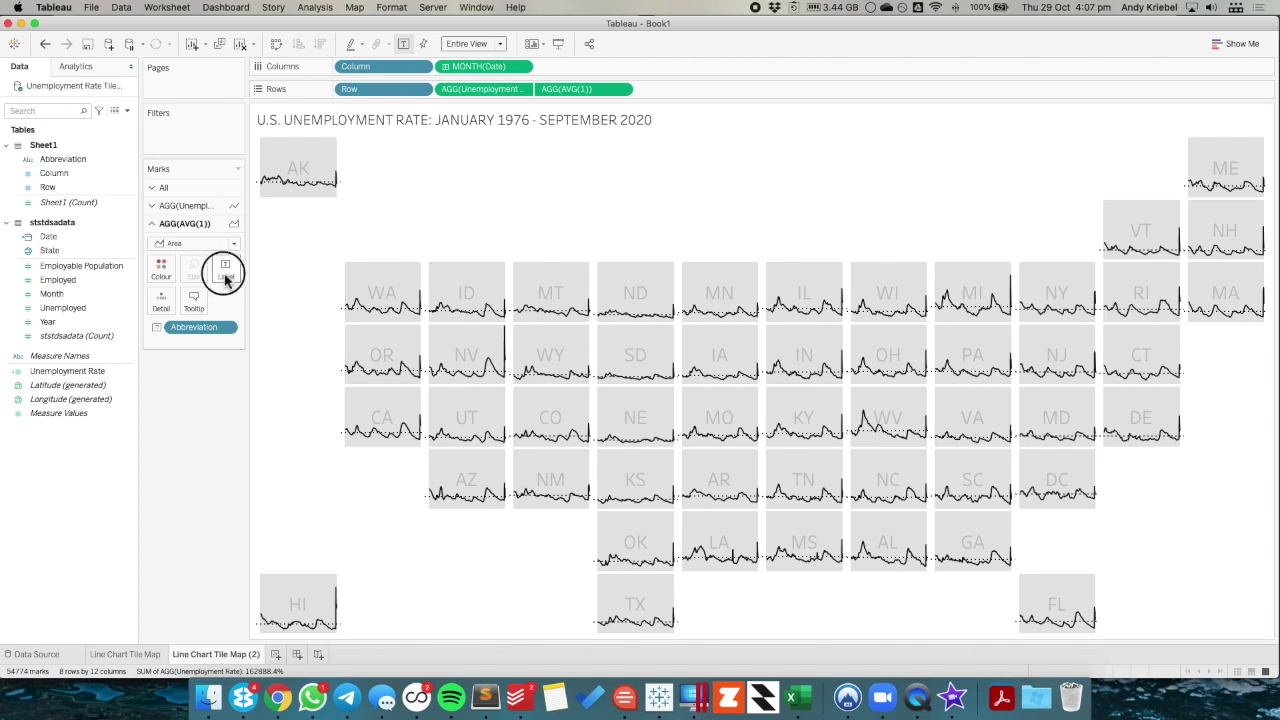
{"action": "left_click", "coordinate": [304, 358]}
{"action": "left_click", "coordinate": [303, 397]}
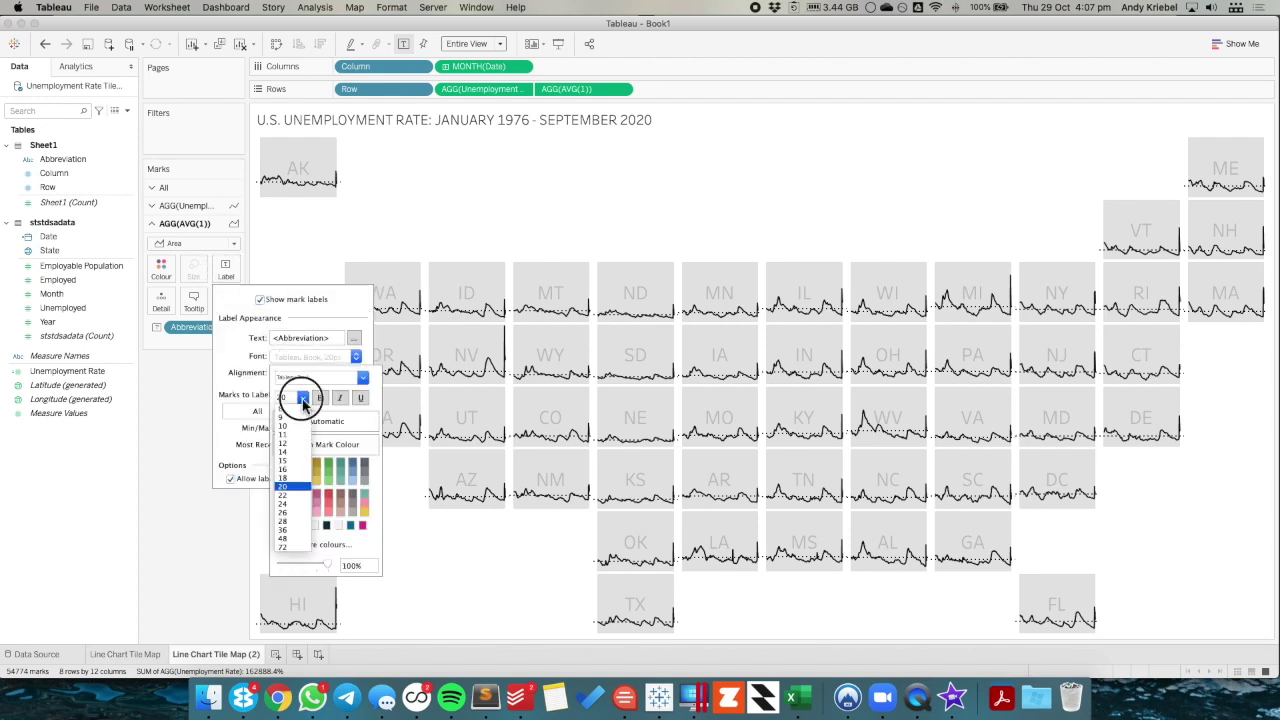
{"action": "left_click", "coordinate": [284, 474]}
{"action": "left_click", "coordinate": [208, 433]}
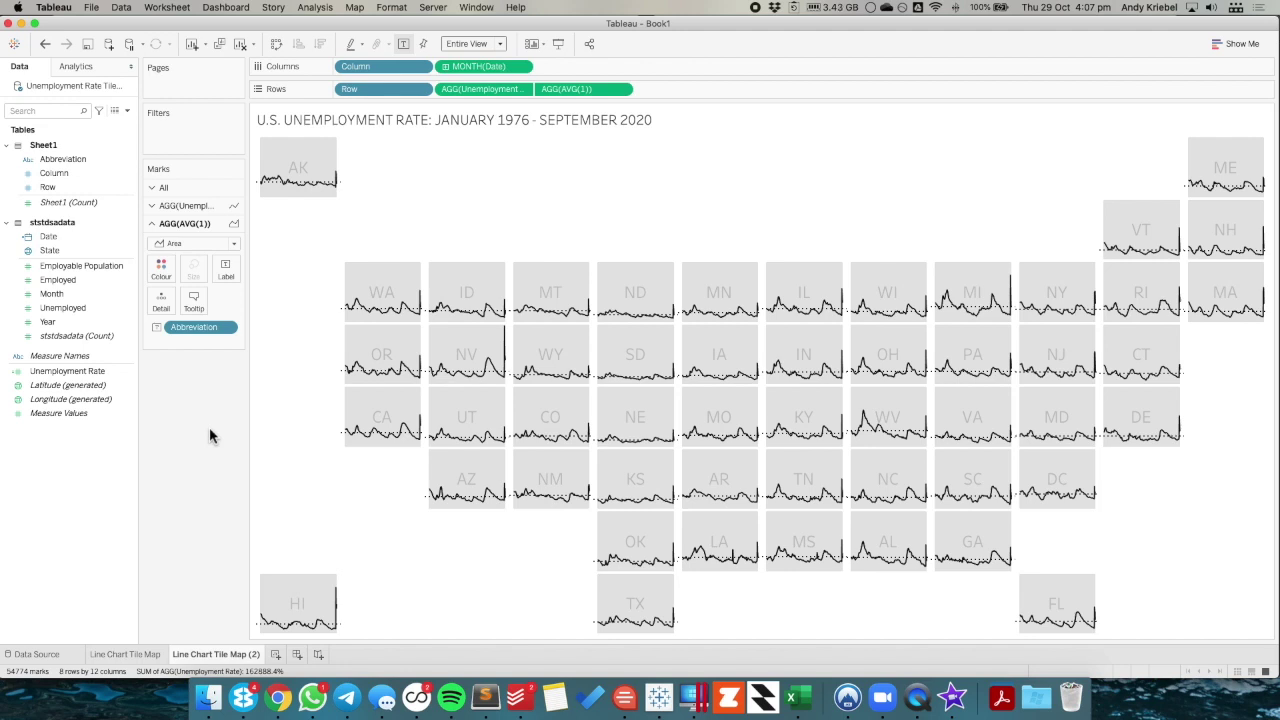
Rename the copied sheet 'Line Chart Tile Map (2)' to 'Area Chart/Line Chart Tile Map'.
{"action": "double_click", "coordinate": [214, 655]}
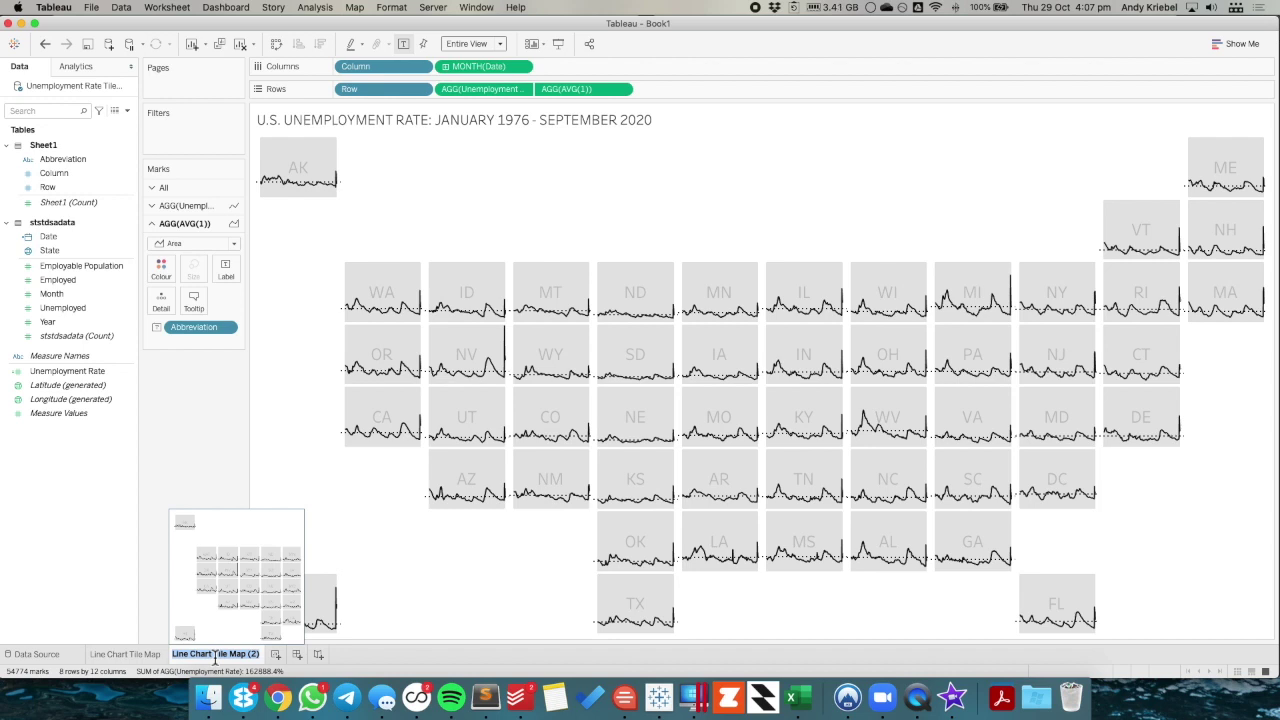
{"action": "type", "text": "Area"}
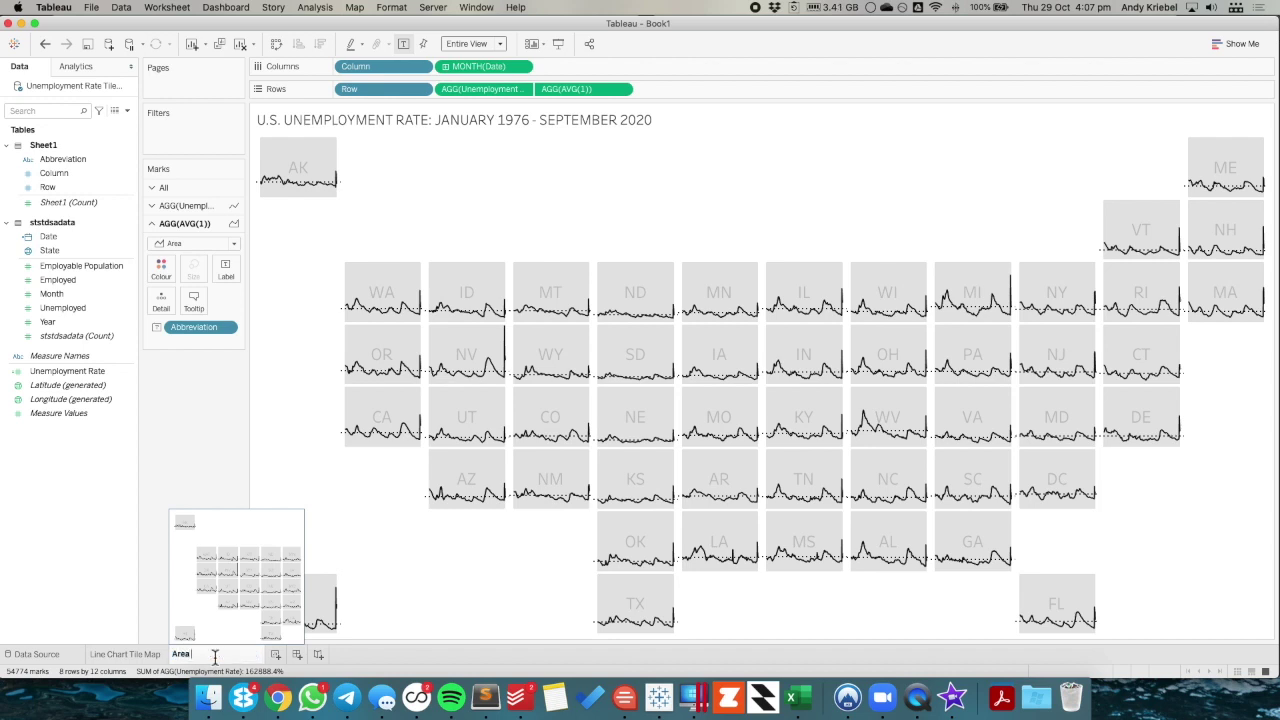
{"action": "type", "text": " Chart Line Chart Tile Map"}
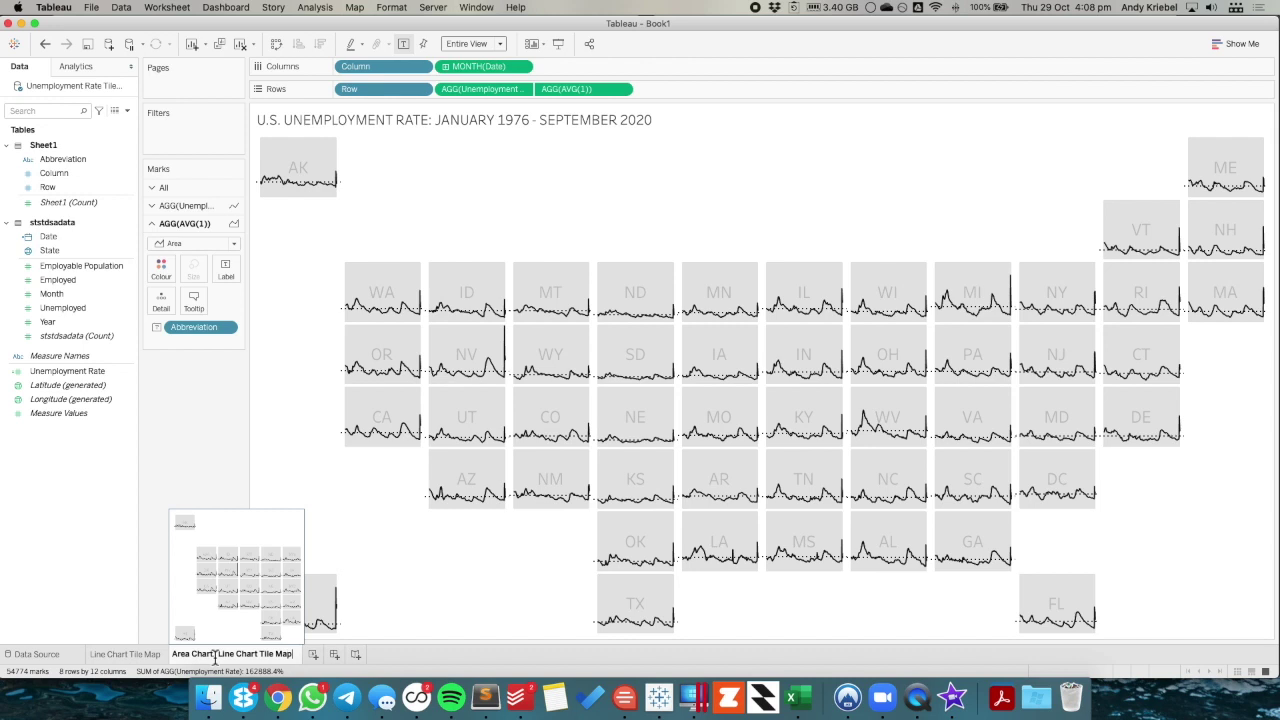
Duplicate the Area Chart/Line Chart Tile Map sheet and name the copy 'Area Chart Tile Map'.
{"action": "right_click", "coordinate": [216, 655]}
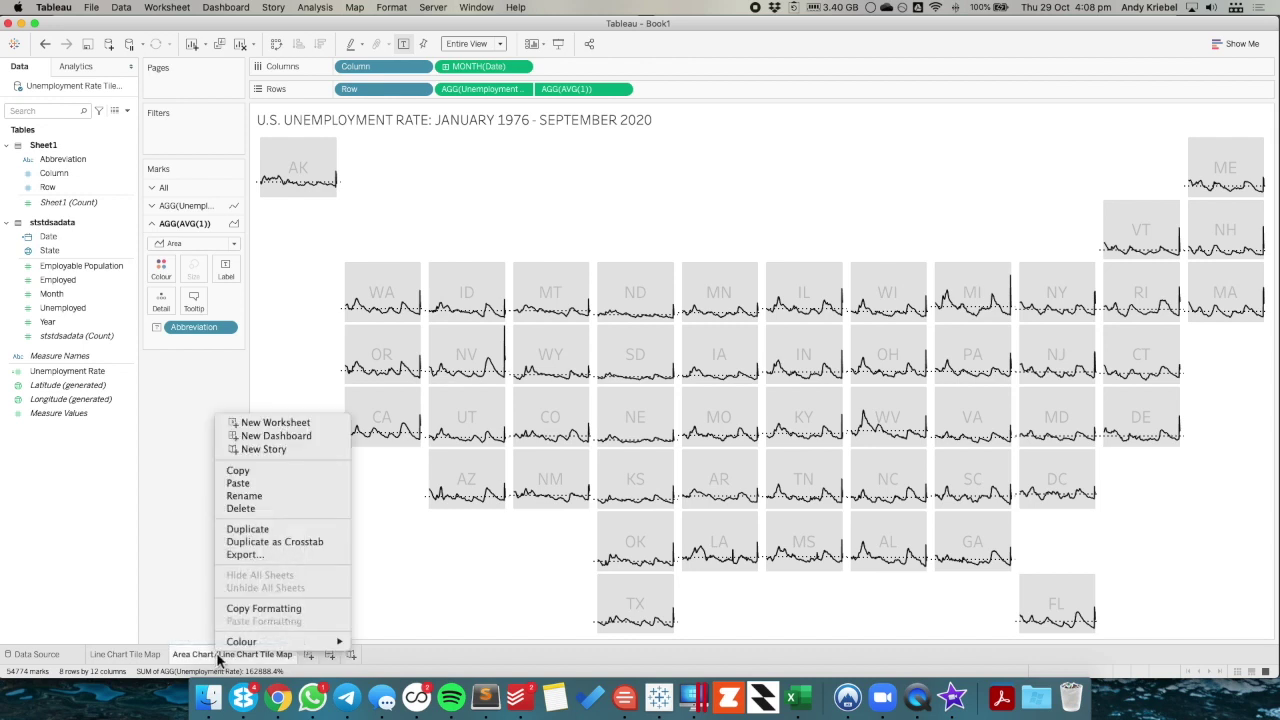
{"action": "left_click", "coordinate": [268, 530]}
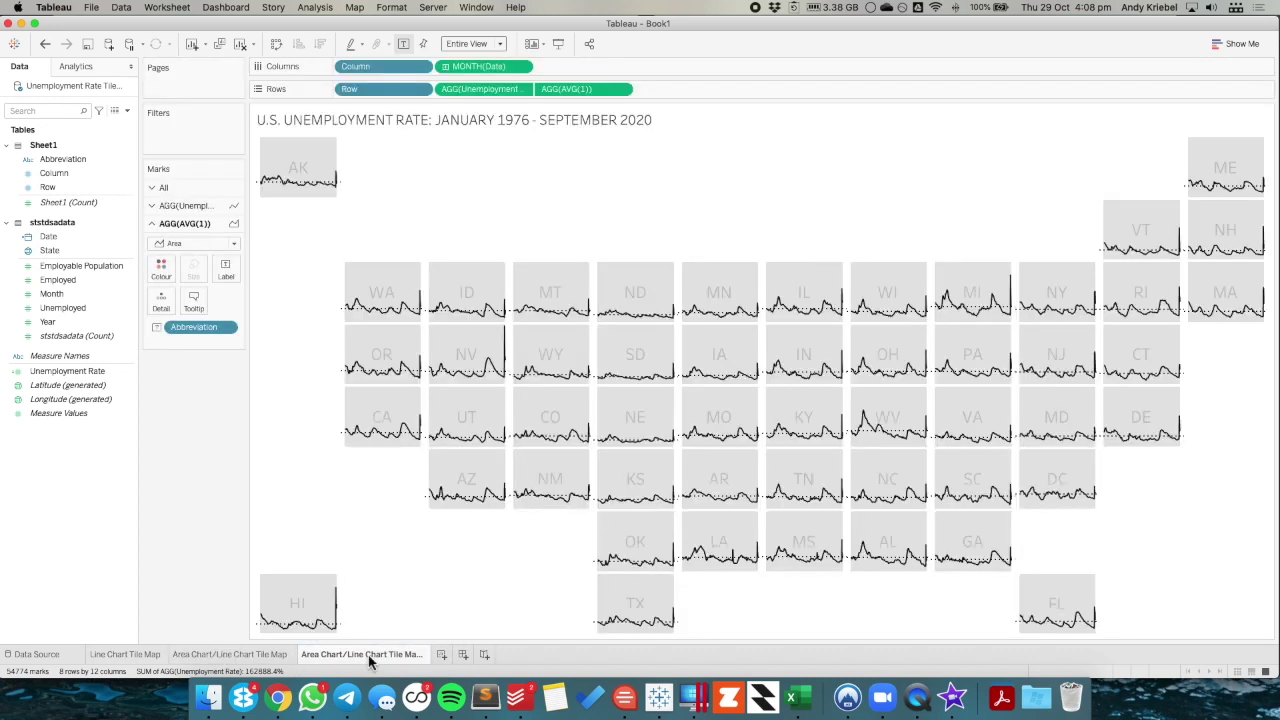
{"action": "double_click", "coordinate": [366, 655]}
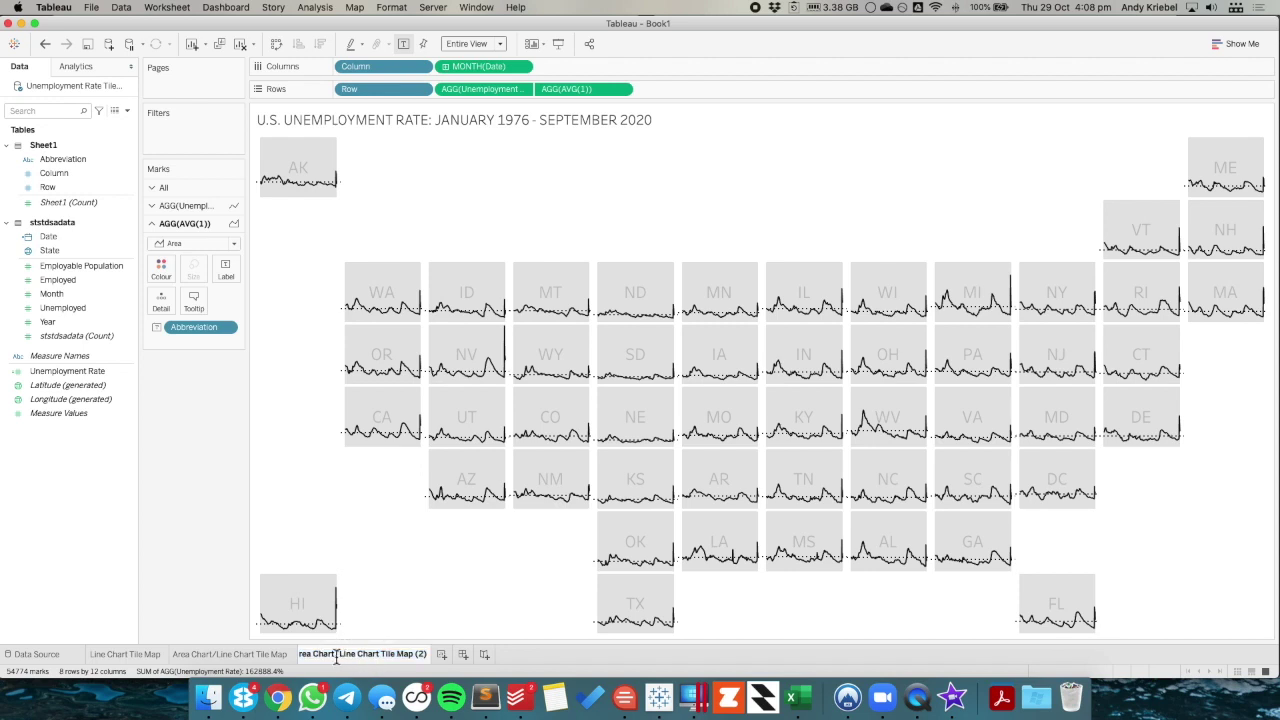
{"action": "key", "text": "BackSpace"}
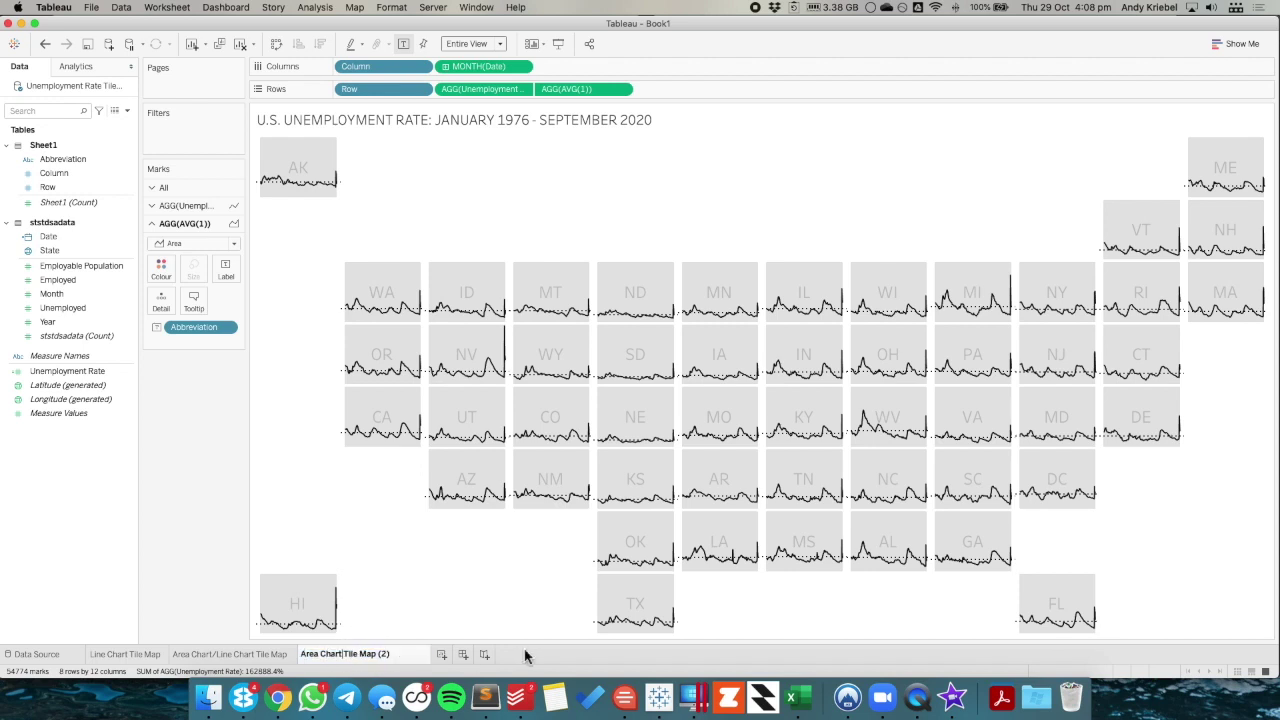
{"action": "key", "text": "BackSpace"}
{"action": "key", "text": "BackSpace"}
{"action": "key", "text": "BackSpace"}
{"action": "key", "text": "BackSpace"}
{"action": "key", "text": "Return"}
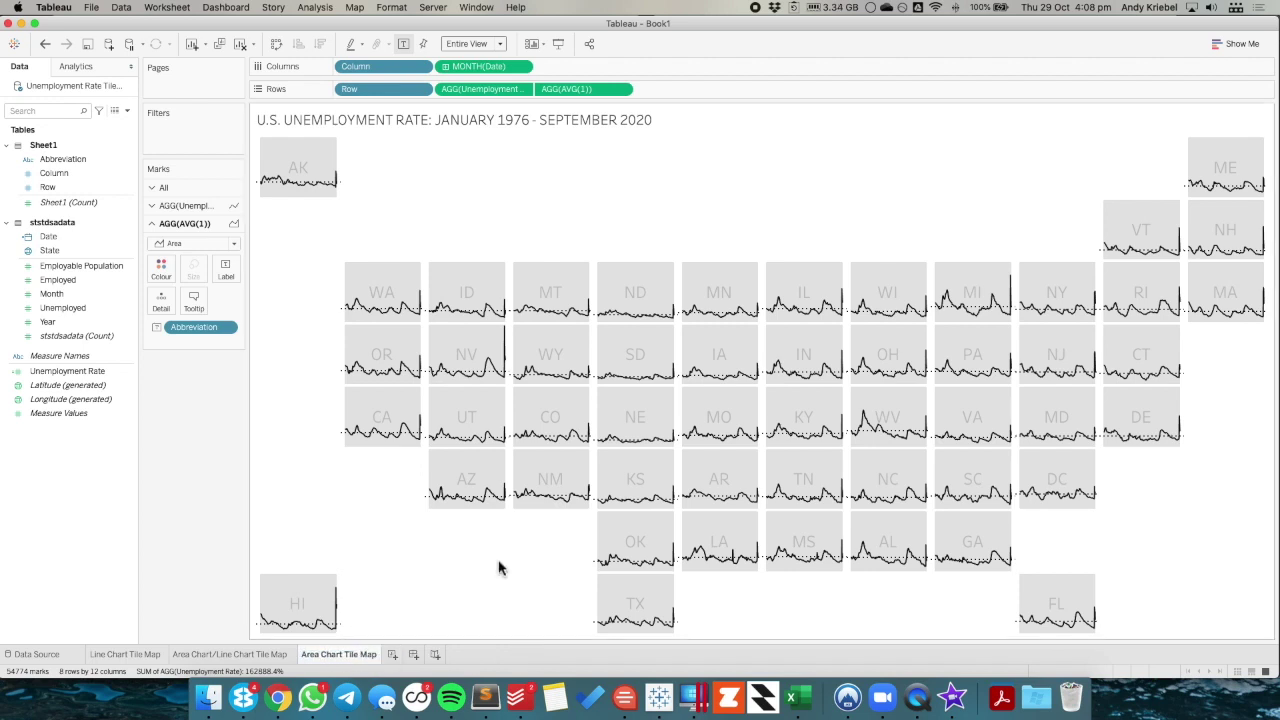
Change the AGG(Unemployment) mark type from Line to Area.
{"action": "left_click", "coordinate": [185, 205]}
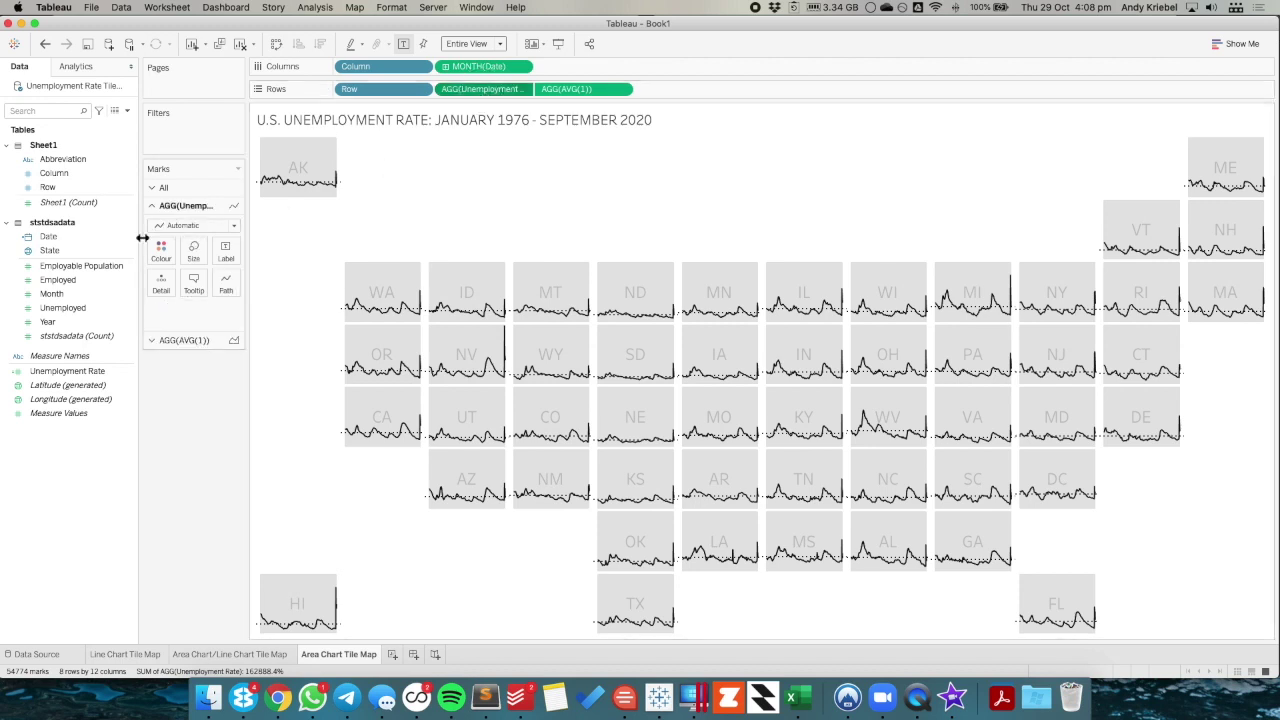
{"action": "left_click", "coordinate": [187, 228]}
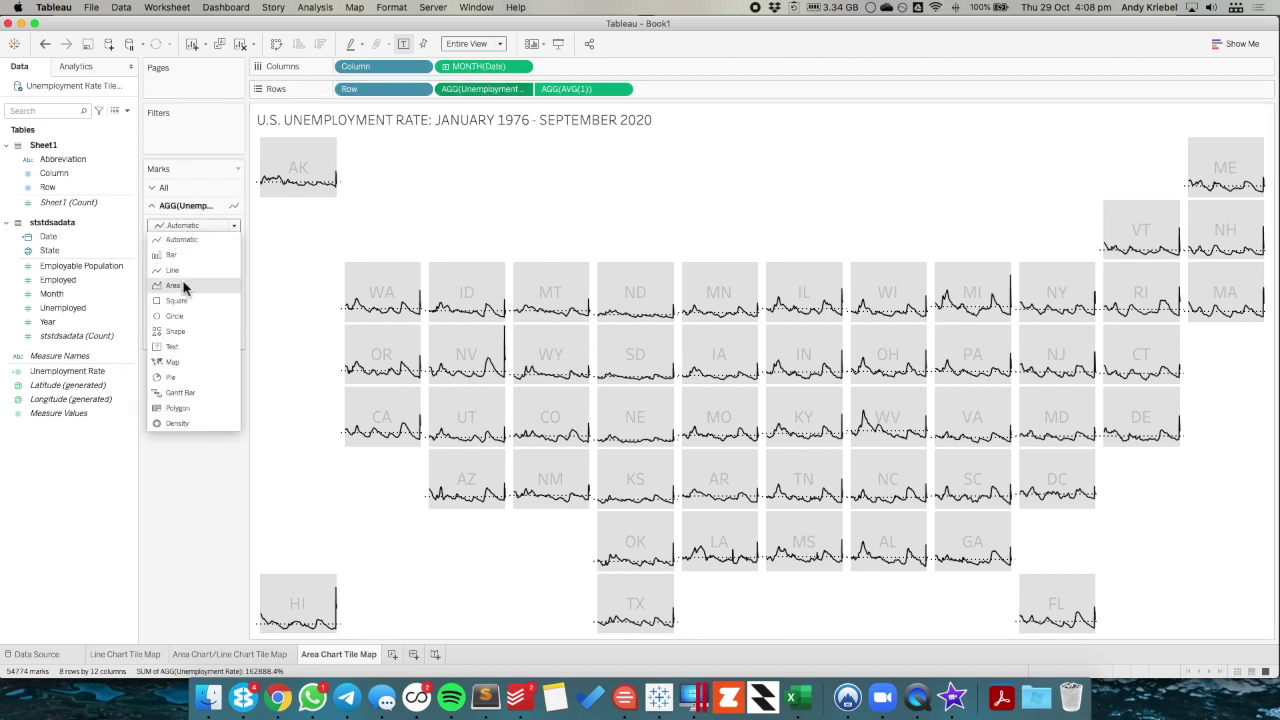
{"action": "key", "text": "Return"}
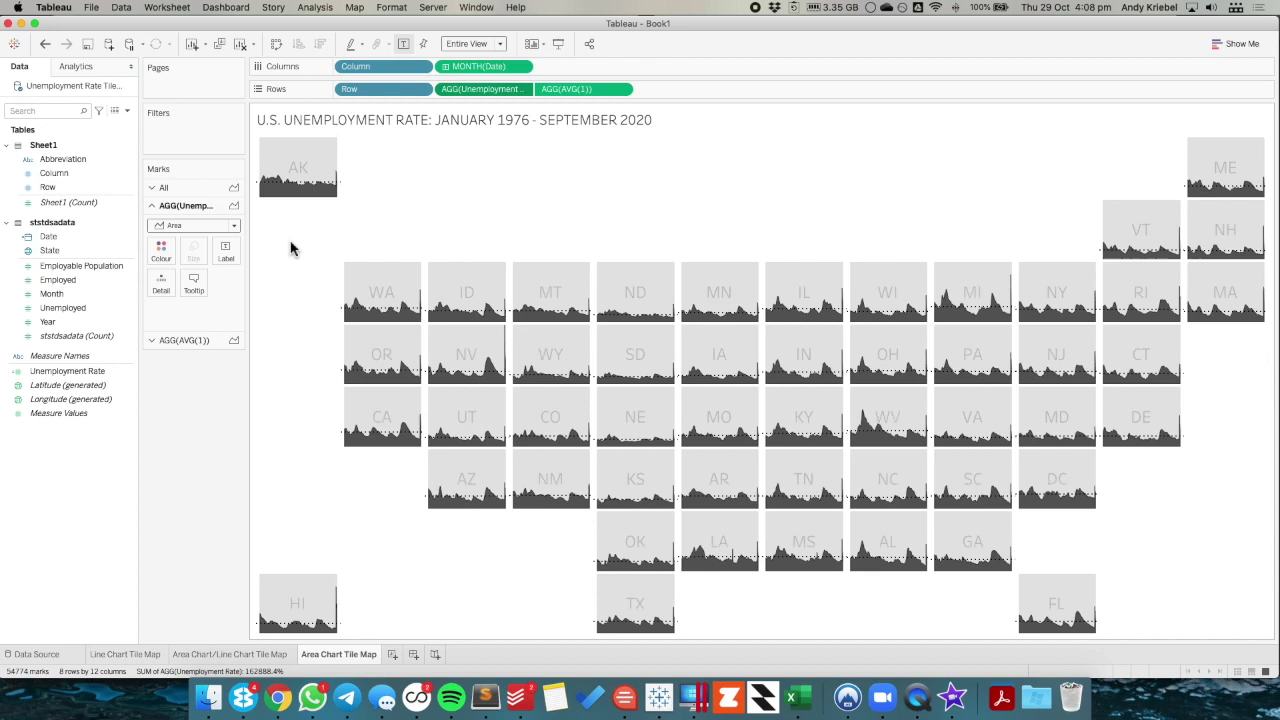